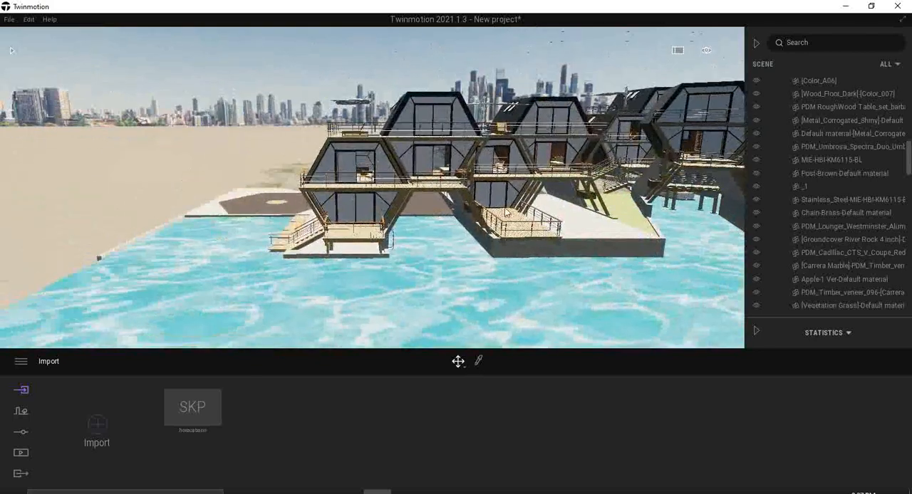
Set the rendering quality preset to Medium in the preferences.
right_click_drag(494, 221, 596, 224)
left_click(21, 361)
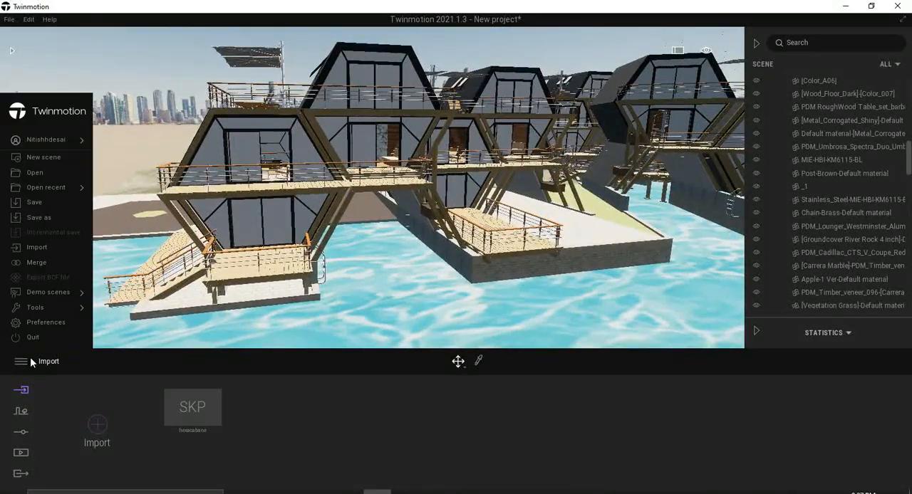
left_click(54, 325)
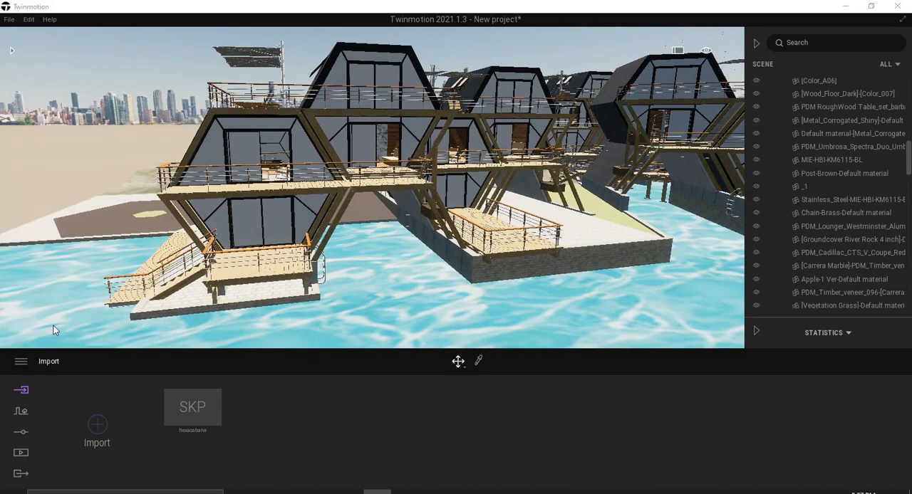
left_click(450, 93)
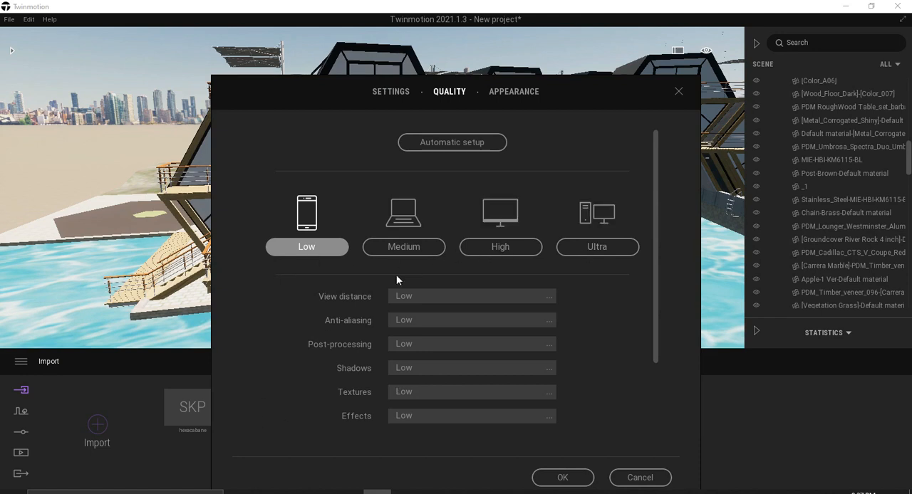
left_click(547, 480)
scroll(414, 281, "up", 5)
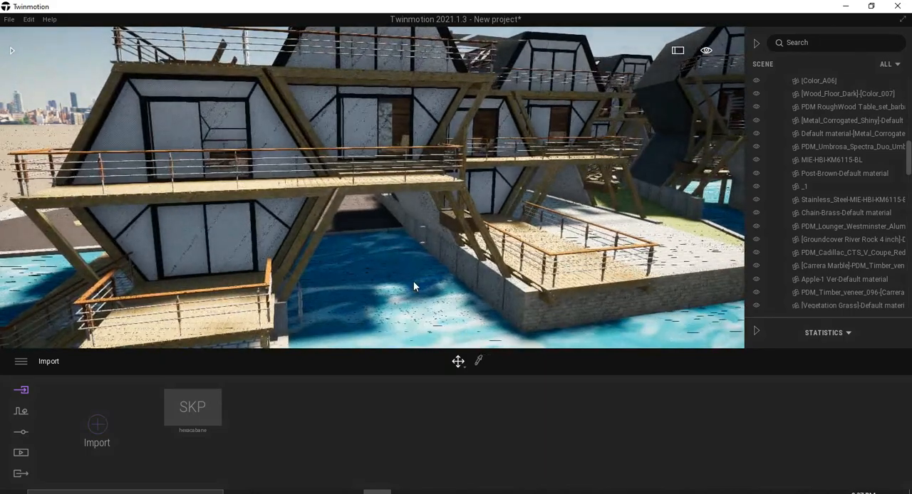
scroll(414, 282, "down", 3)
right_click_drag(417, 279, 424, 279)
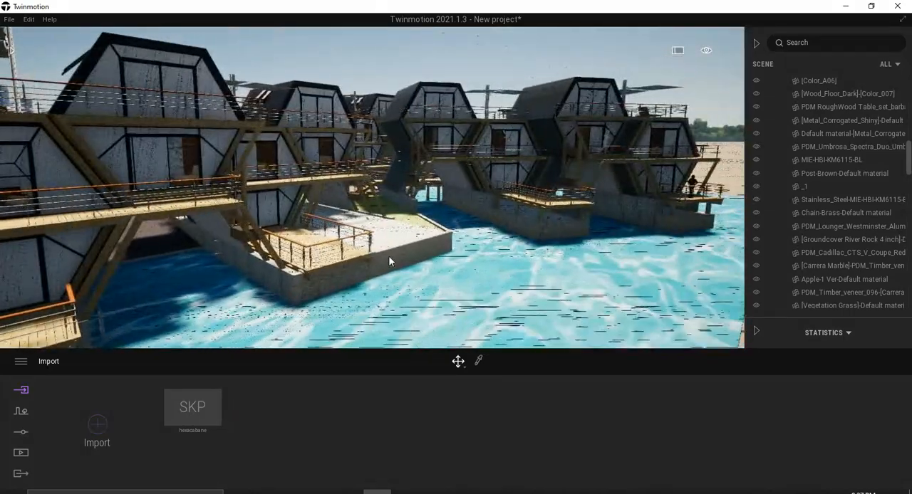
right_click_drag(397, 225, 356, 180)
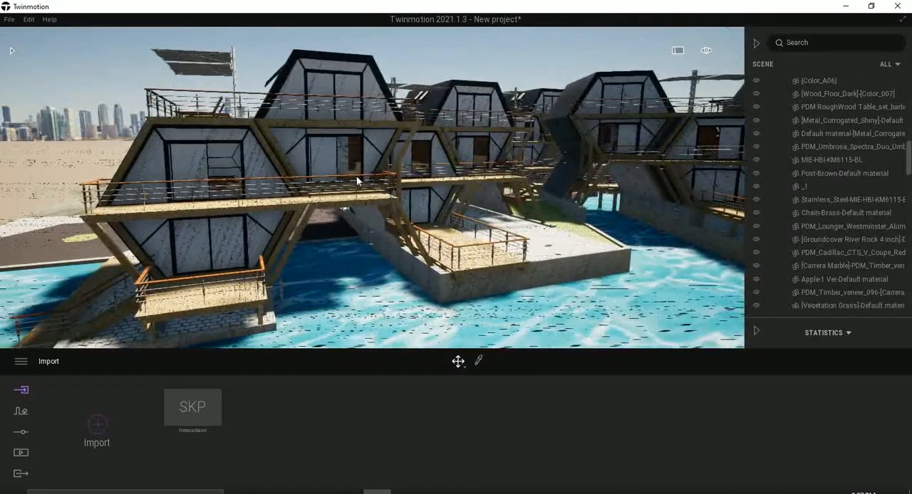
left_click(20, 363)
left_click(45, 322)
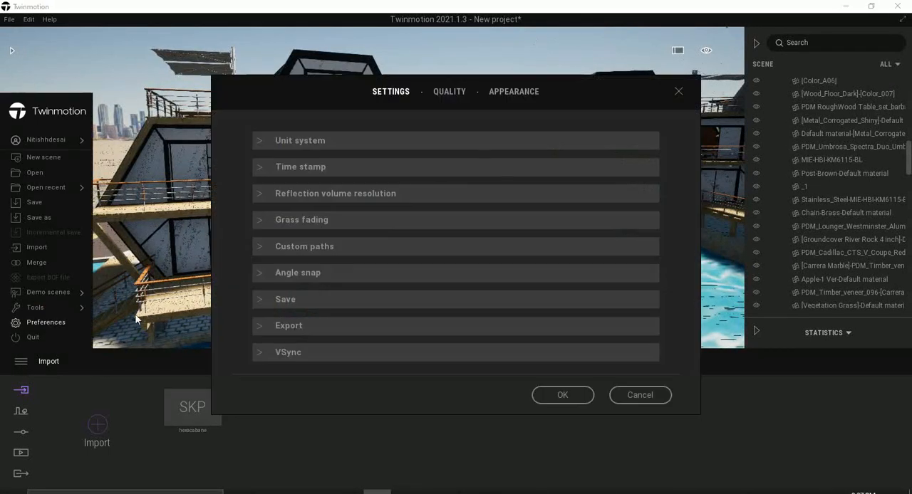
left_click(450, 93)
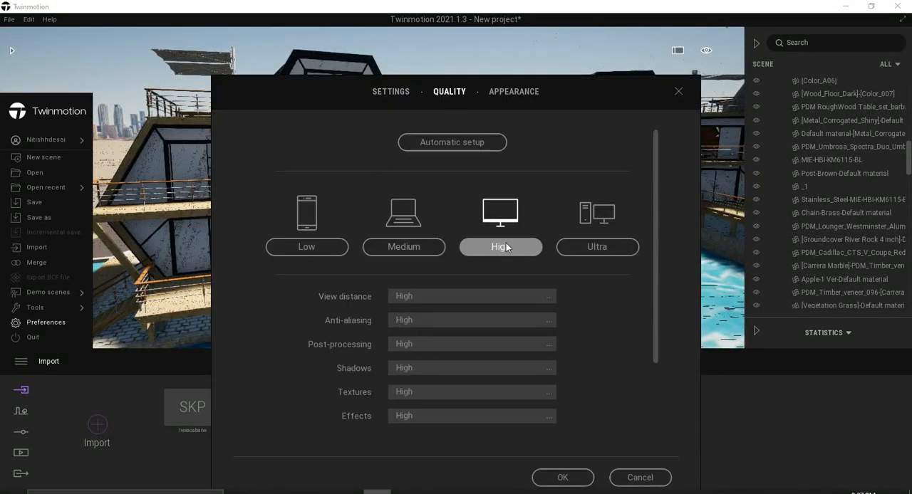
left_click(638, 477)
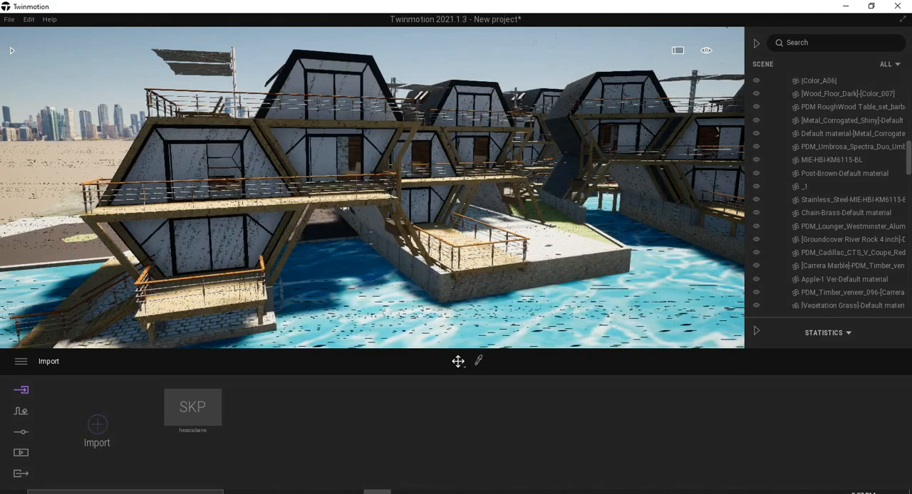
Reduce the rendering quality preset from Medium to Low and apply the change.
right_click_drag(484, 214, 572, 269)
left_click(20, 363)
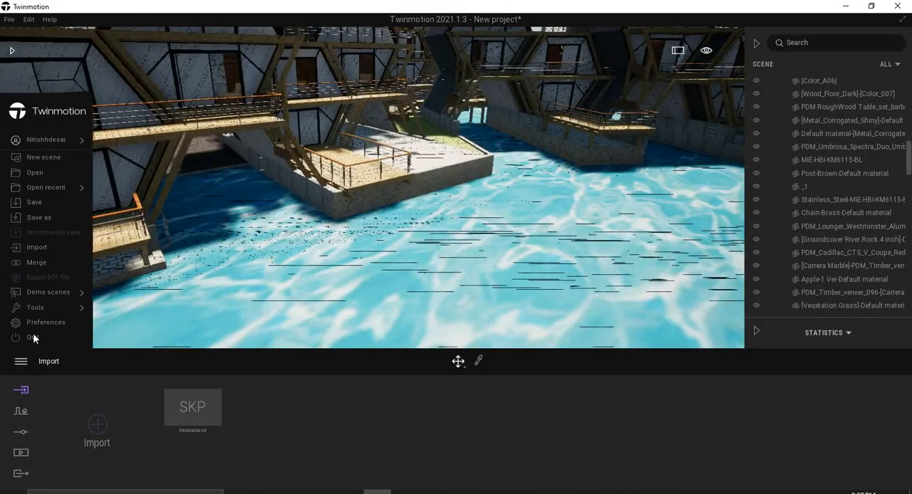
left_click(39, 324)
left_click(449, 92)
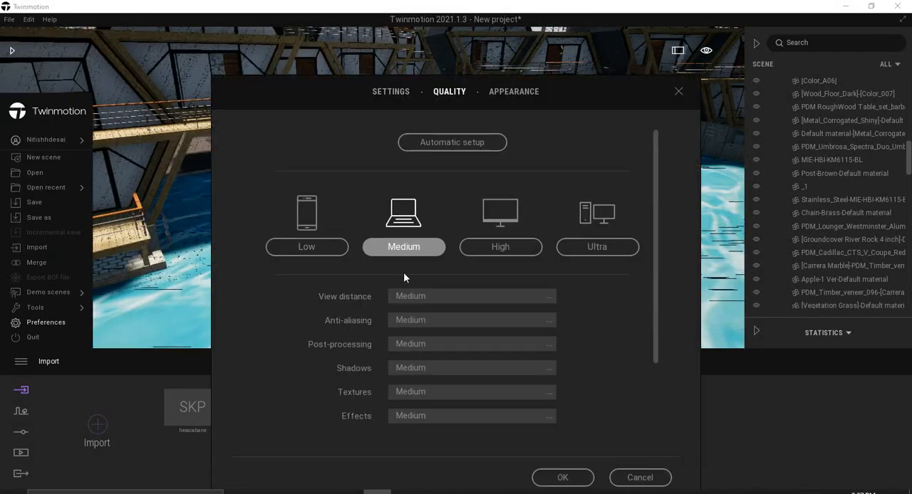
left_click(562, 477)
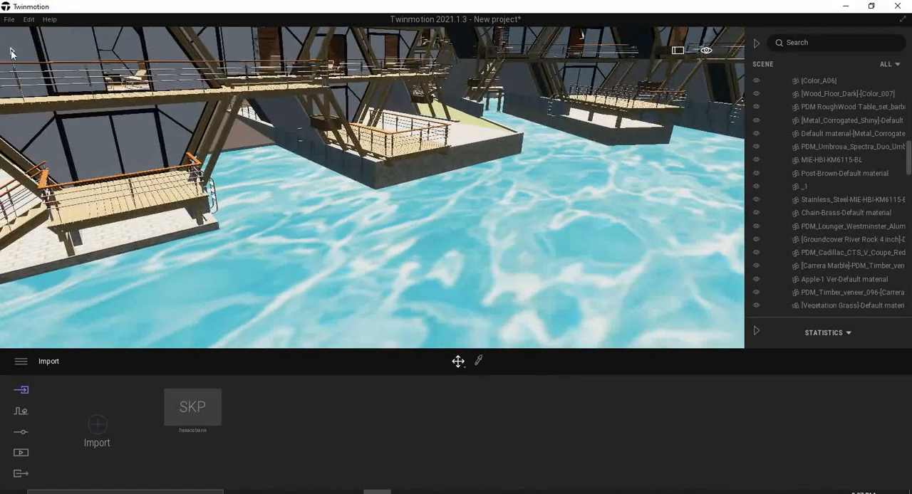
Apply the River 01 water material from the materials library to the water surface around the hexagonal houses.
left_click(11, 54)
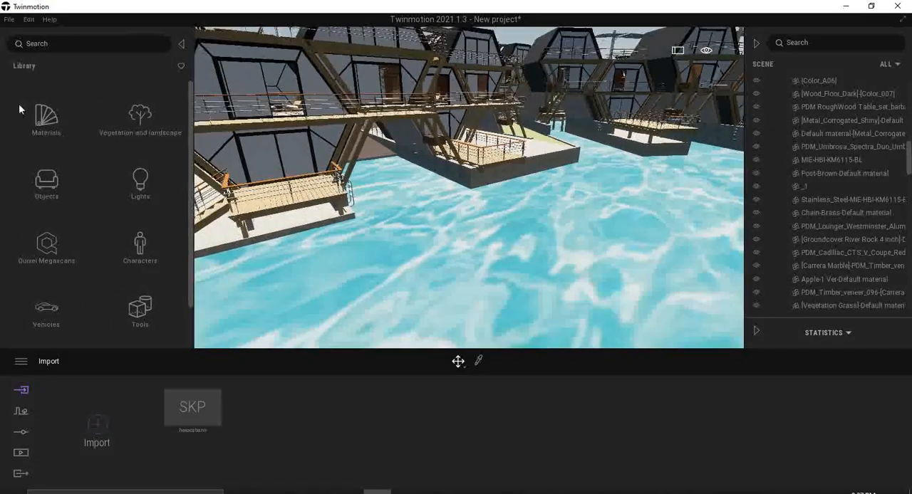
left_click(36, 121)
scroll(64, 270, "down", 5)
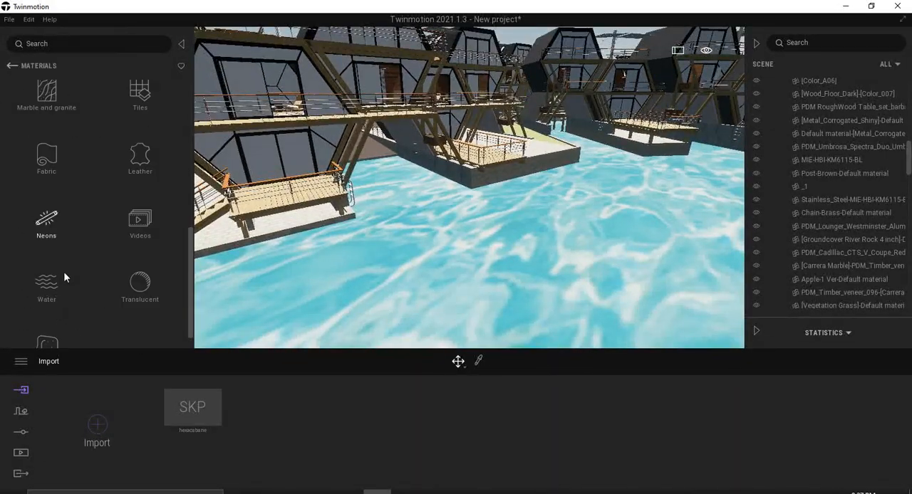
left_click(53, 297)
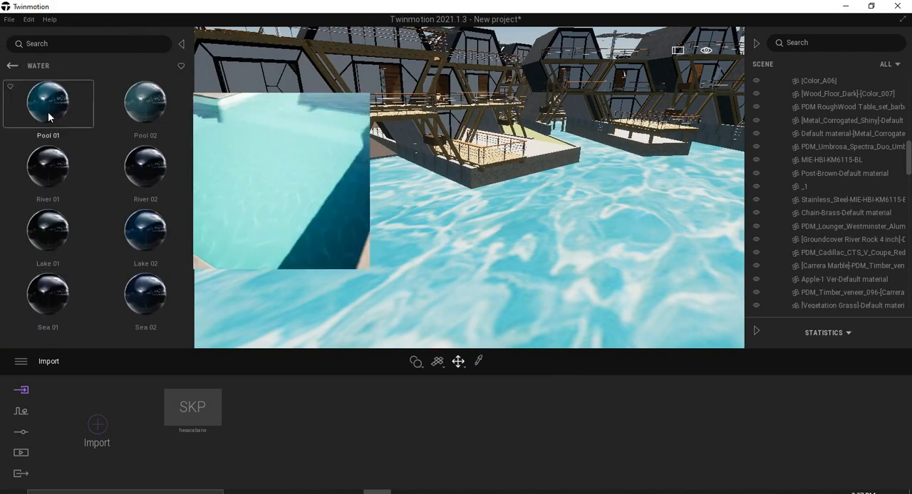
mouse_move(63, 184)
left_click_drag(52, 174, 562, 228)
middle_click_drag(562, 228, 246, 319)
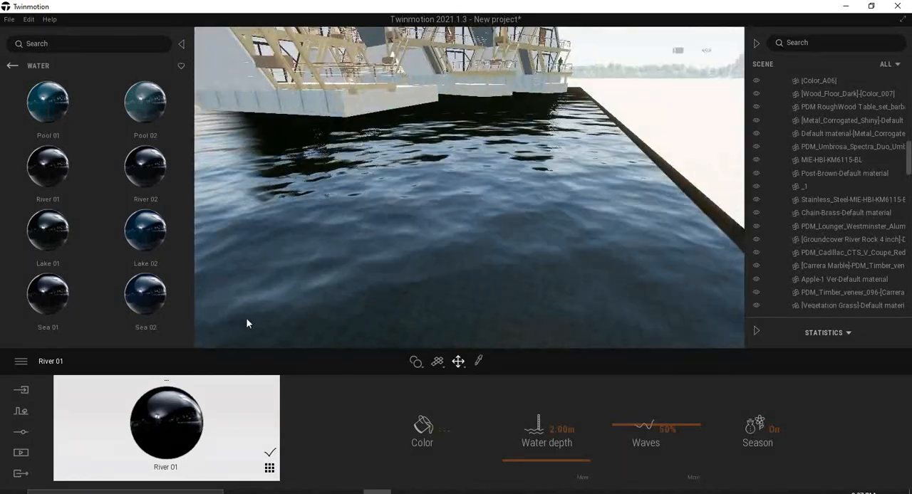
right_click_drag(246, 319, 167, 322)
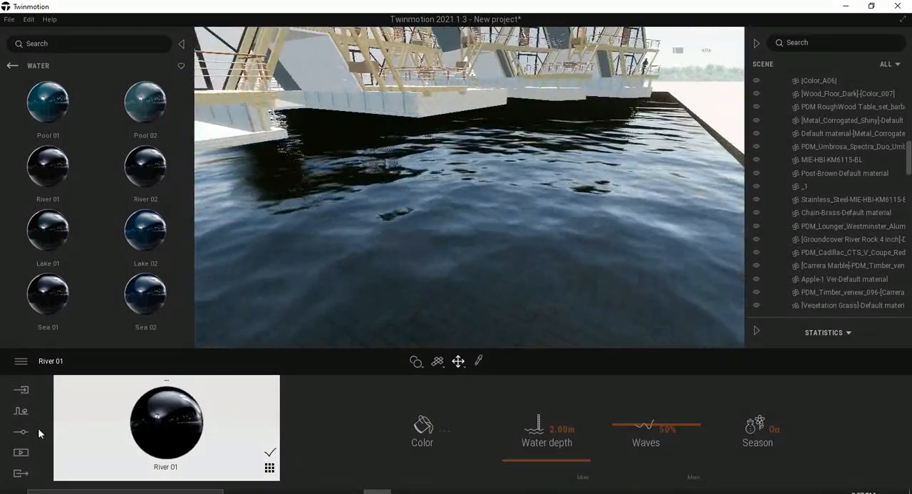
Set the quality preset to Medium for the scene with the river water.
left_click(27, 364)
left_click(43, 322)
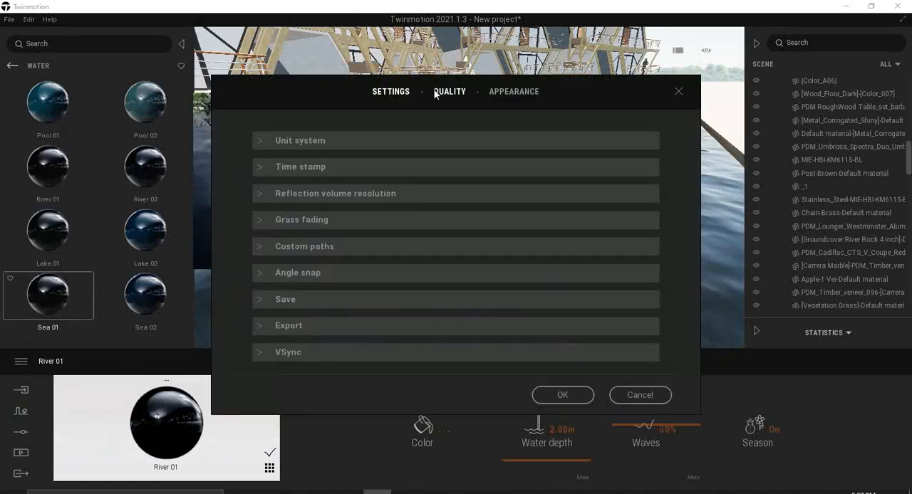
left_click(449, 96)
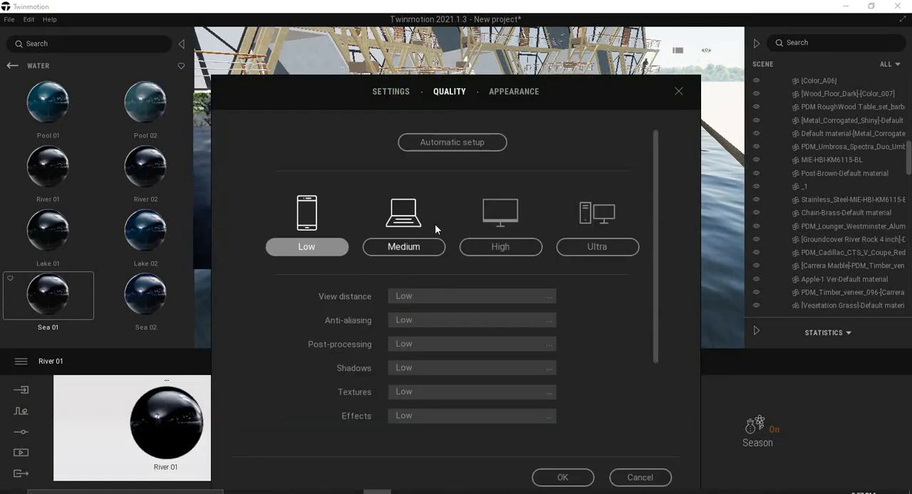
left_click(563, 478)
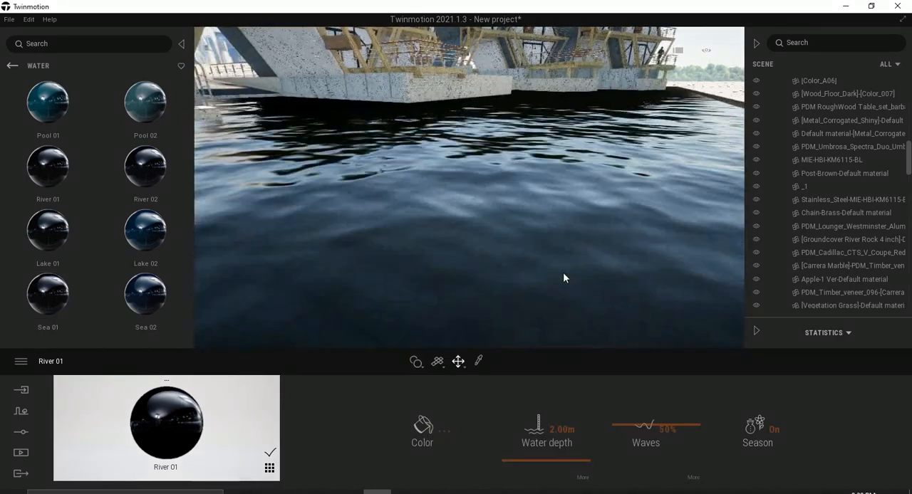
Raise the rendering quality preset to High and apply it to the scene.
scroll(563, 274, "down", 5)
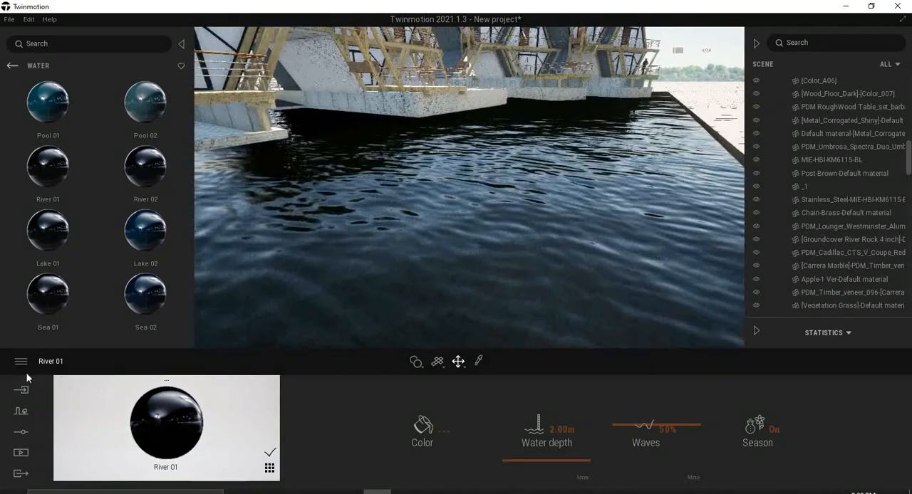
left_click(21, 361)
left_click(56, 324)
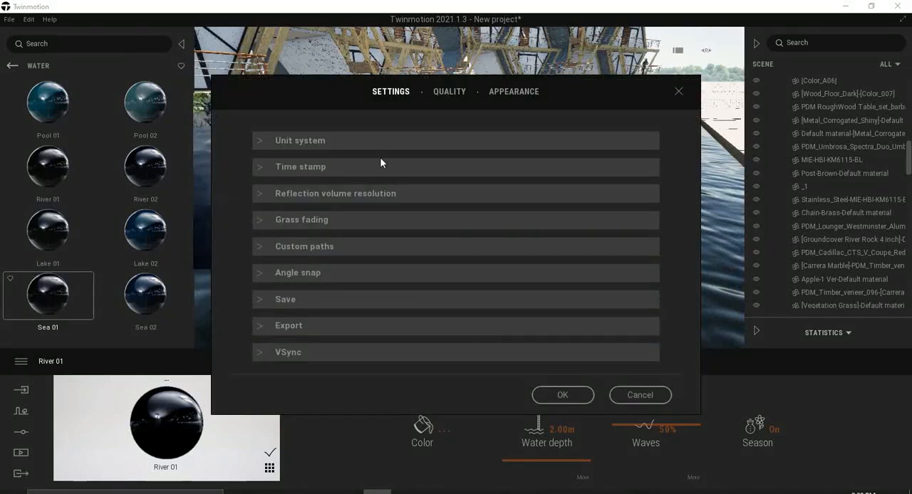
left_click(449, 92)
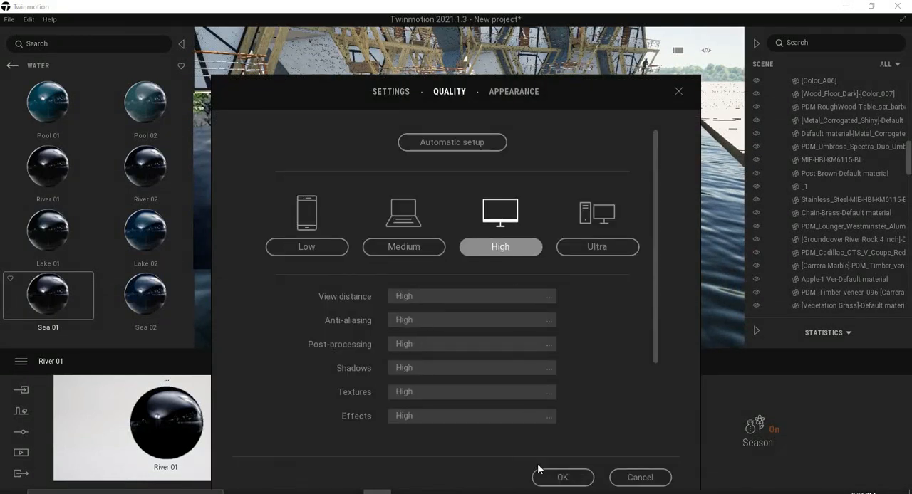
left_click(545, 476)
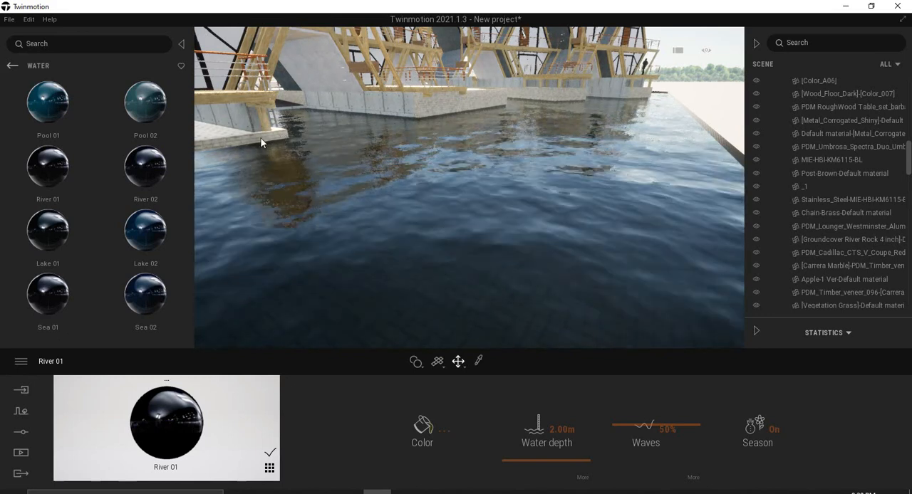
Lower the rendering quality preset from High to Low for lighter viewport navigation.
left_click(21, 362)
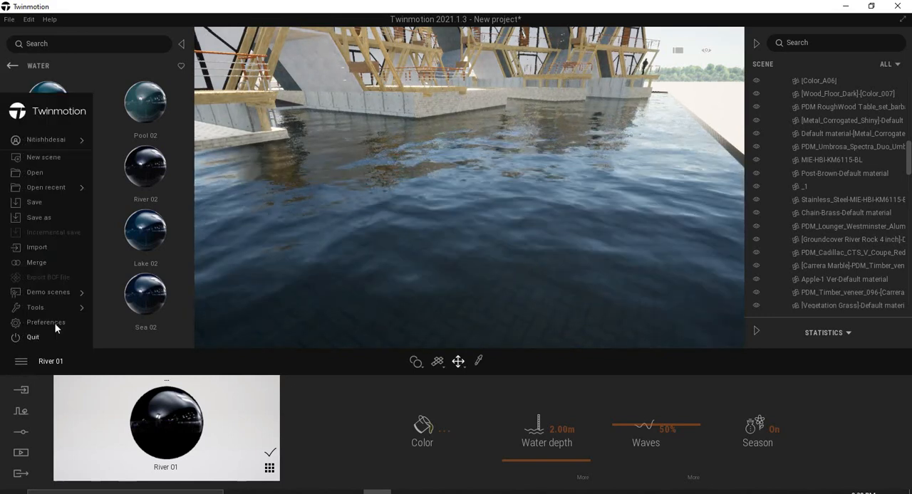
left_click(55, 324)
left_click(448, 91)
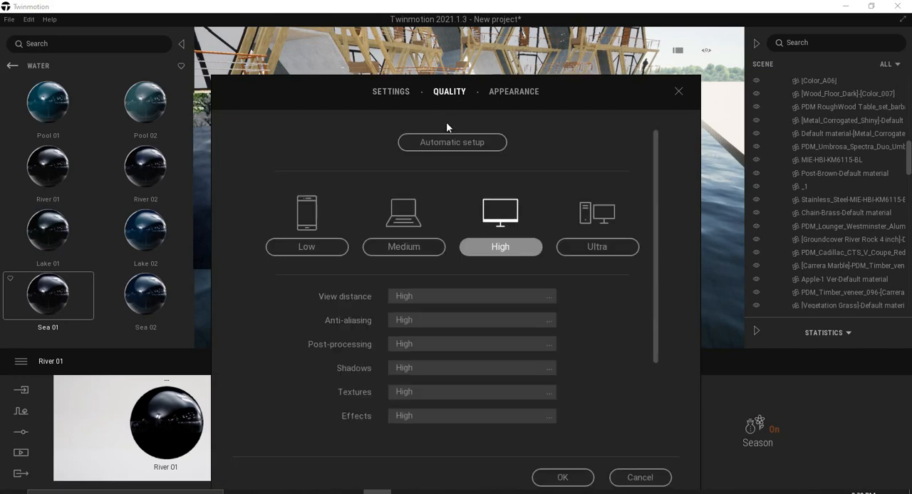
left_click(563, 478)
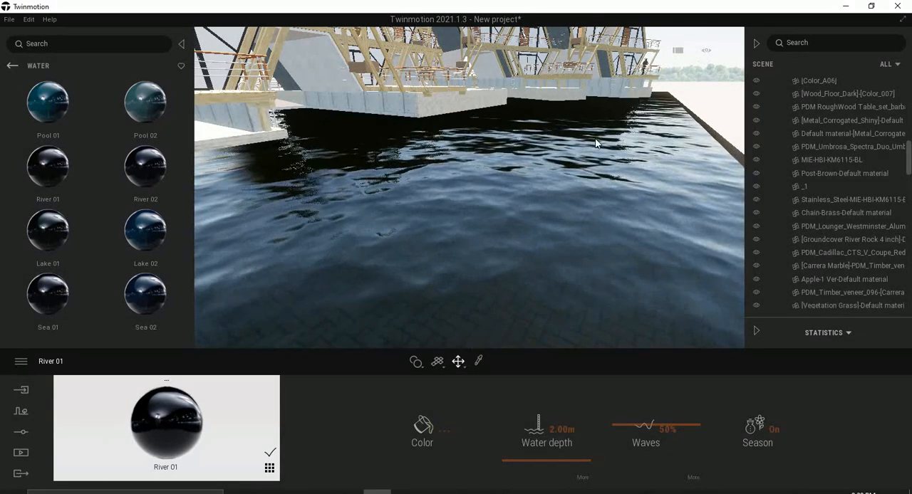
Examine the river water and its reflections around the hexagonal houses from several distances and angles.
right_click_drag(592, 221, 527, 185)
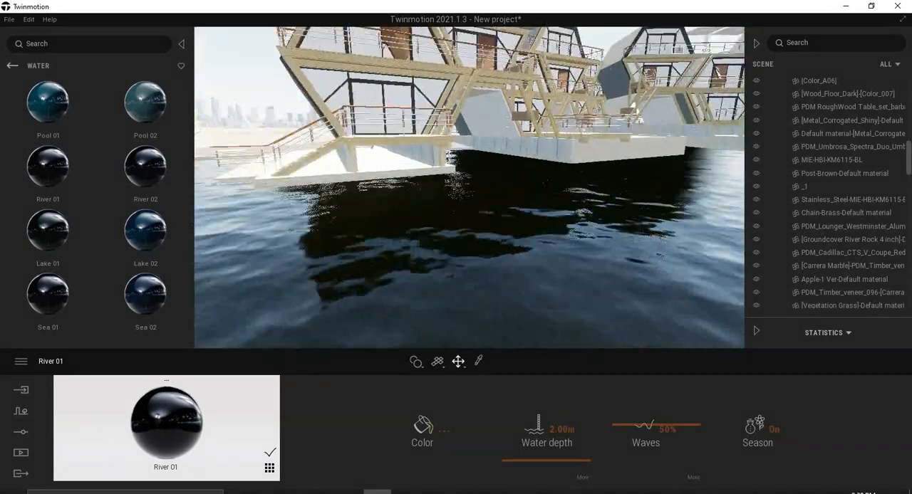
key("s")
scroll(548, 187, "up", 4)
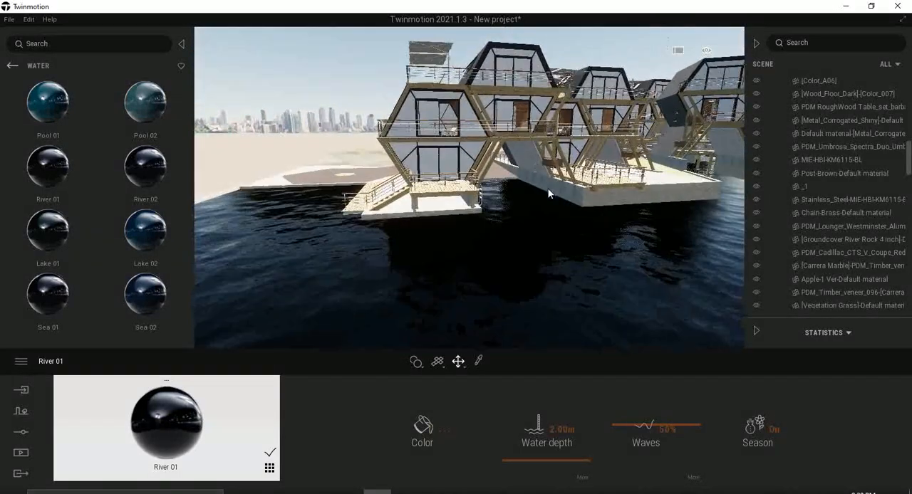
right_click_drag(499, 199, 547, 215)
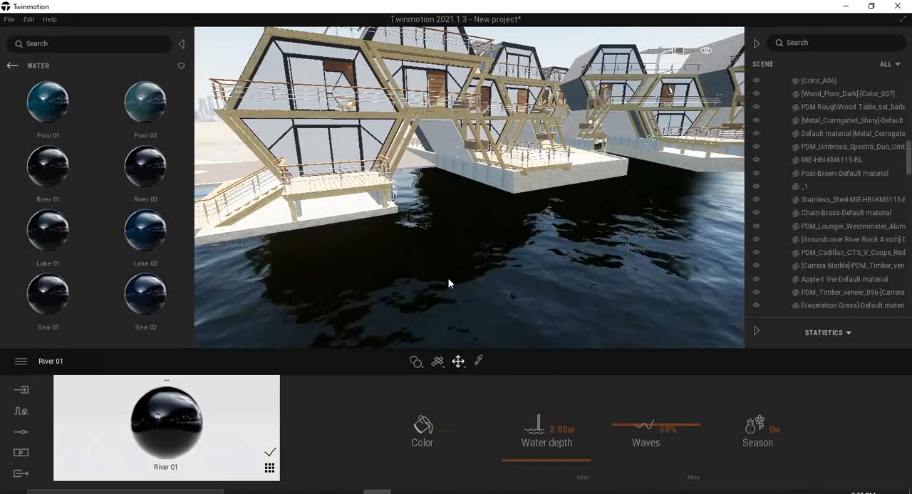
mouse_move(467, 270)
right_mouse_down()
mouse_move(502, 255)
mouse_move(473, 265)
right_mouse_up()
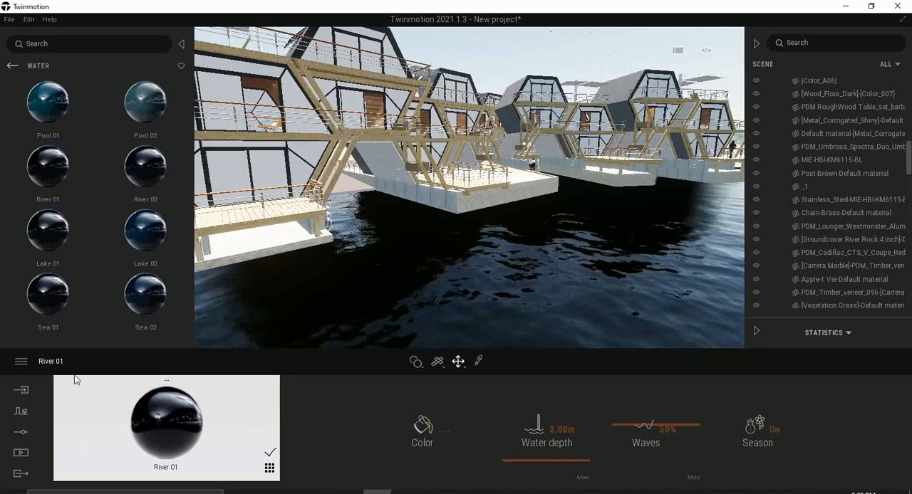
key("w")
right_click_drag(495, 251, 489, 255)
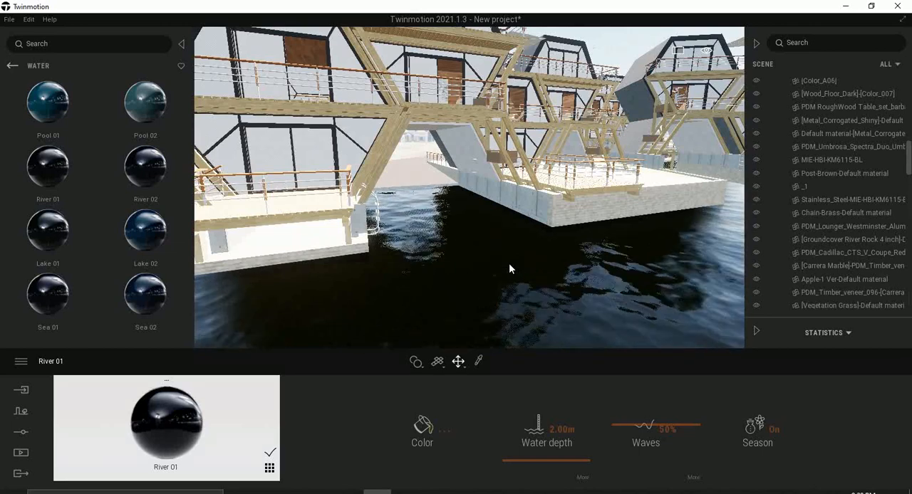
scroll(509, 265, "down", 3)
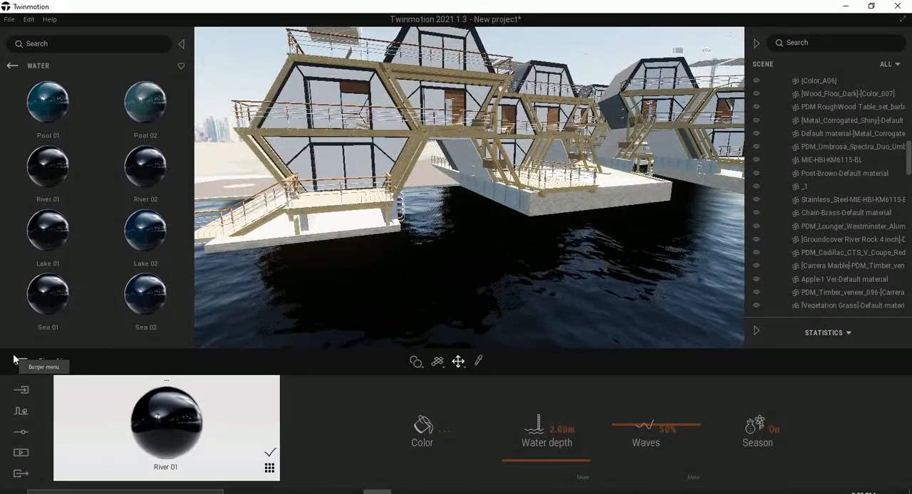
mouse_move(180, 287)
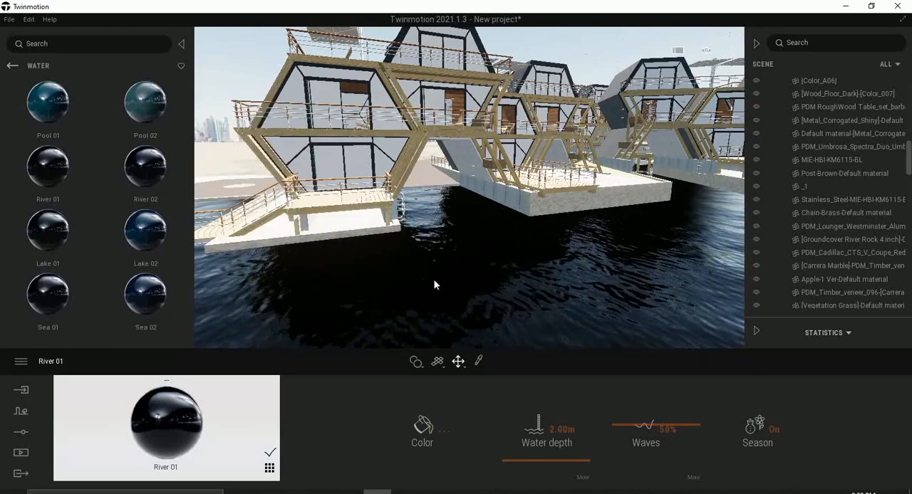
right_click_drag(515, 218, 416, 220)
scroll(485, 234, "up", 5)
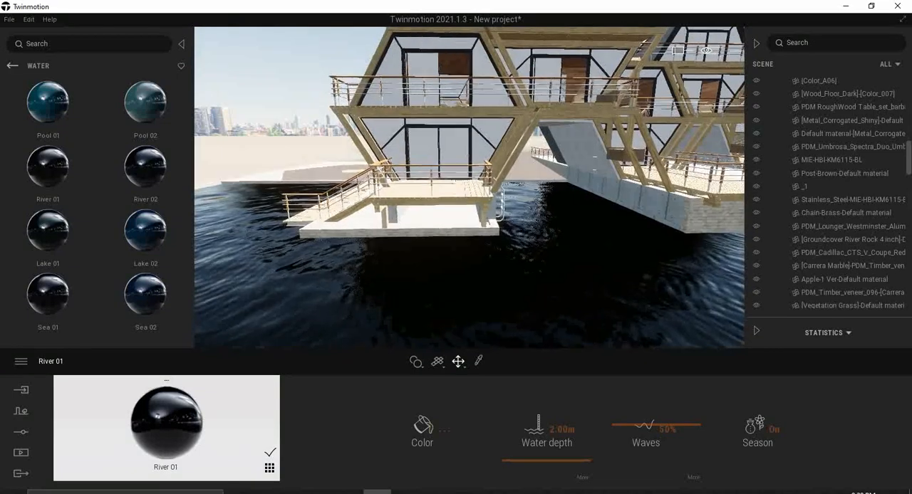
right_click_drag(498, 264, 604, 265)
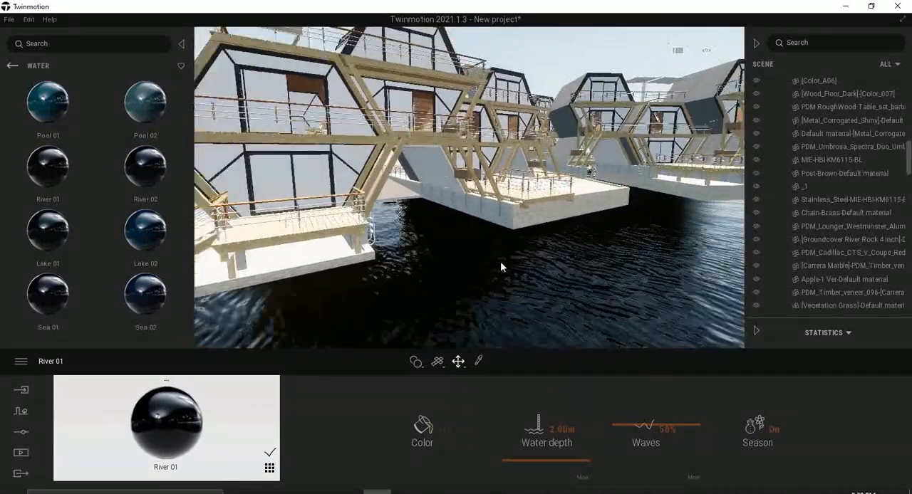
Examine the hexagonal houseboats, their decks and the surrounding river water from near and far and from different angles.
scroll(500, 264, "down", 3)
scroll(453, 151, "down", 4)
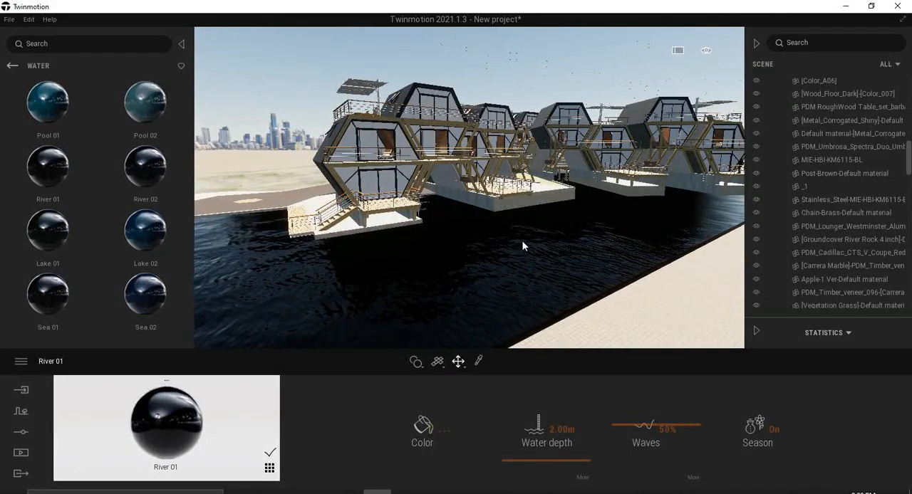
scroll(521, 247, "up", 3)
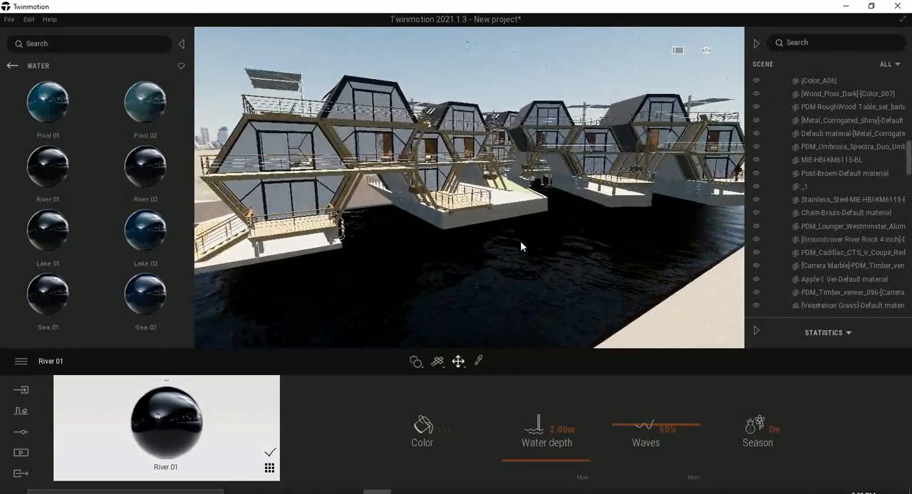
scroll(520, 241, "up", 5)
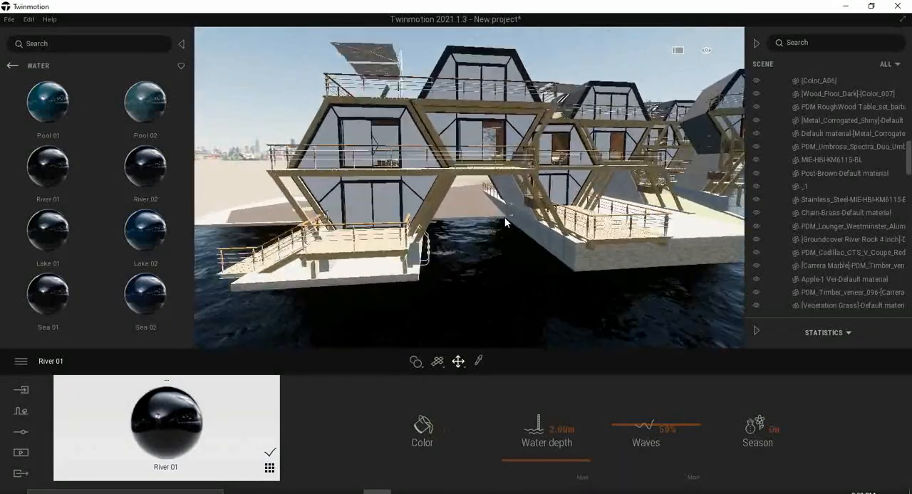
scroll(504, 217, "up", 6)
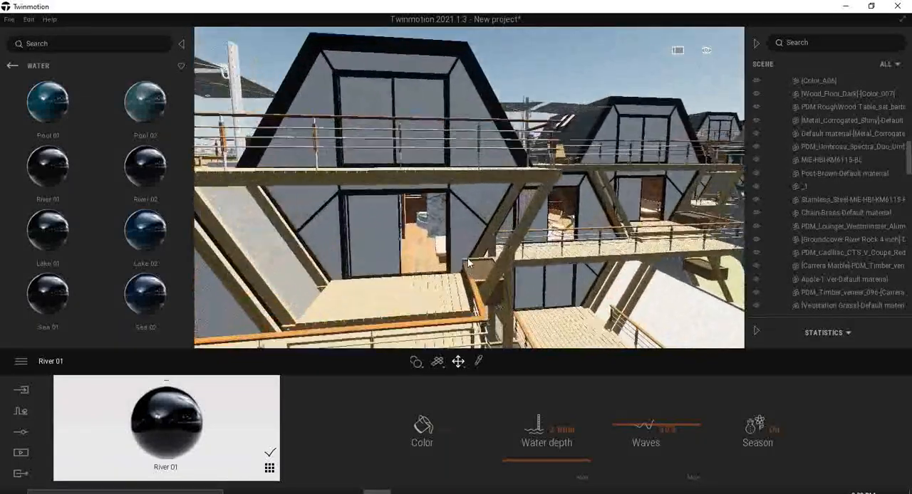
scroll(468, 263, "up", 5)
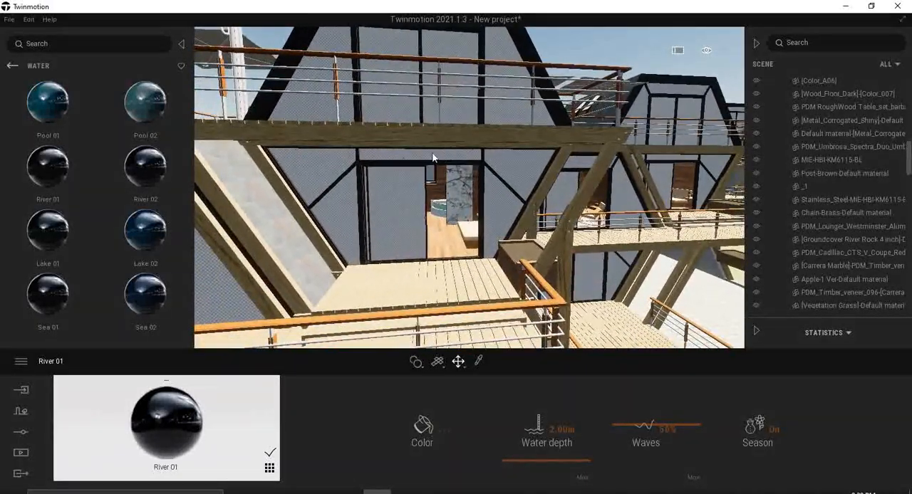
scroll(452, 242, "down", 10)
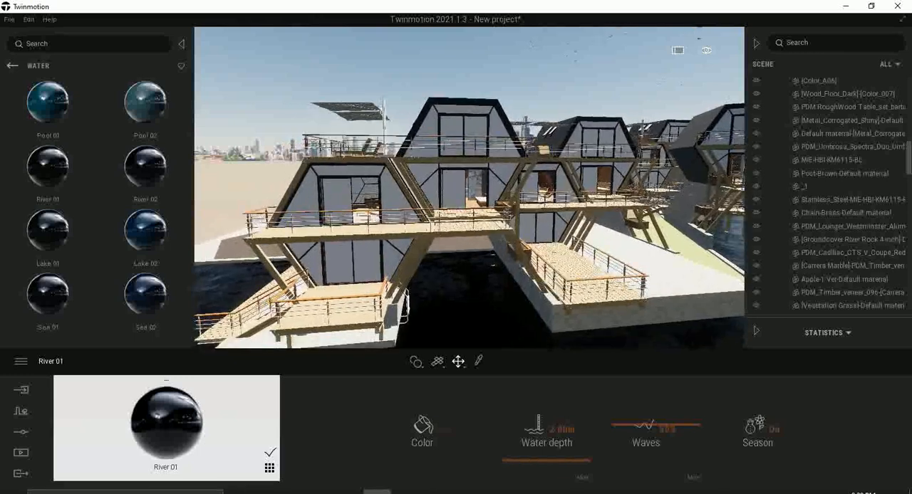
scroll(436, 256, "down", 5)
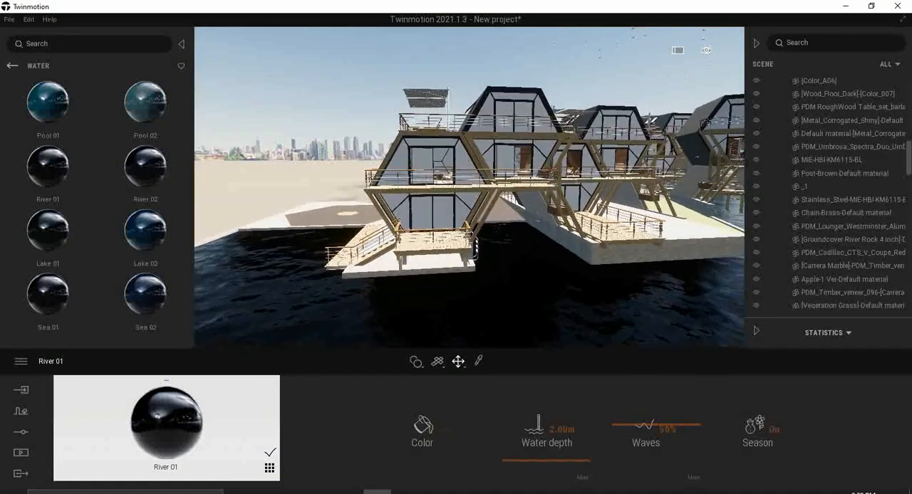
left_click_drag(437, 261, 651, 104)
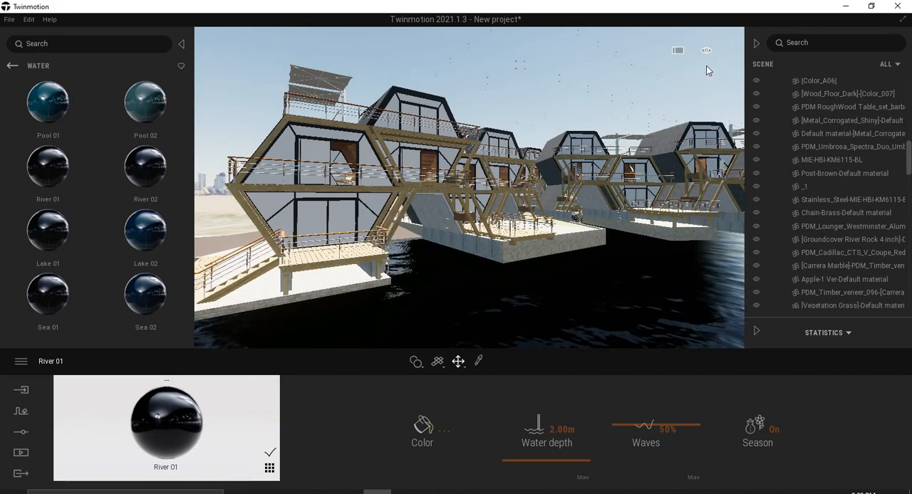
Set the time of day to 23:58 to turn the houseboat scene to night.
mouse_move(706, 80)
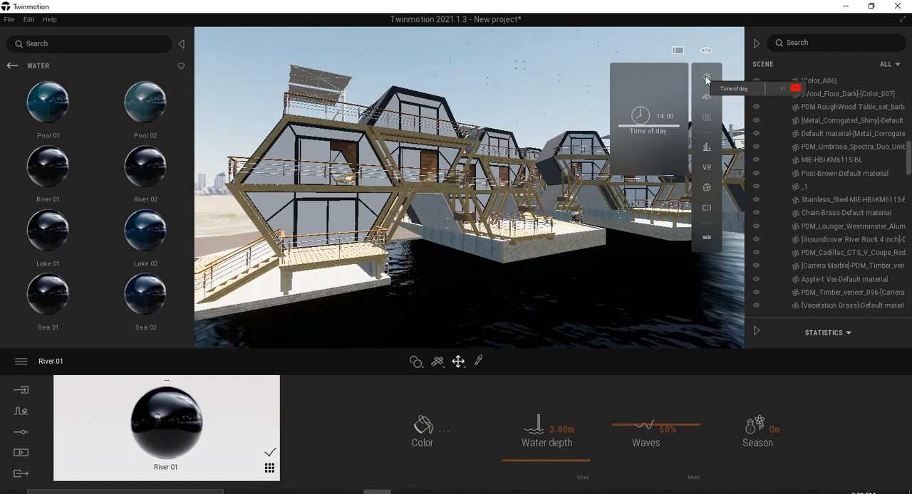
left_click_drag(649, 126, 640, 212)
scroll(541, 118, "down", 5)
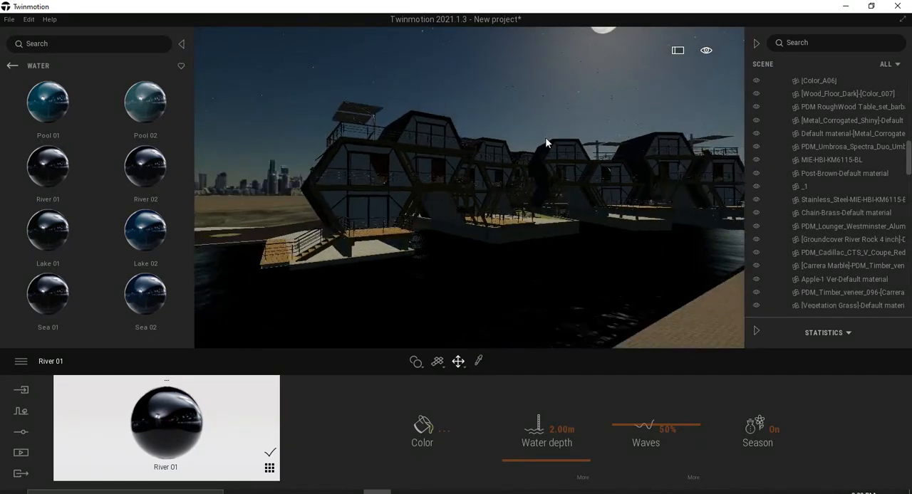
right_click_drag(570, 158, 542, 178)
mouse_move(542, 177)
middle_mouse_down()
mouse_move(499, 239)
mouse_move(543, 181)
middle_mouse_up()
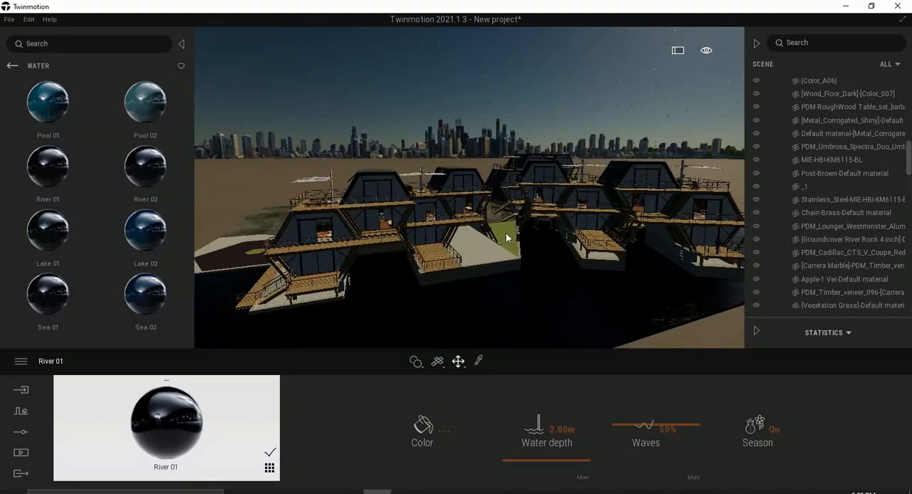
scroll(505, 233, "up", 5)
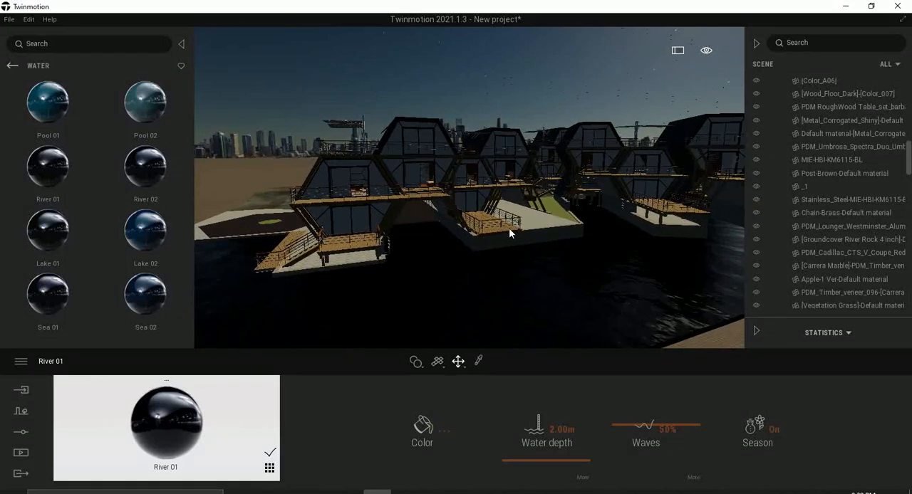
scroll(509, 228, "up", 2)
scroll(509, 229, "down", 1)
mouse_move(706, 52)
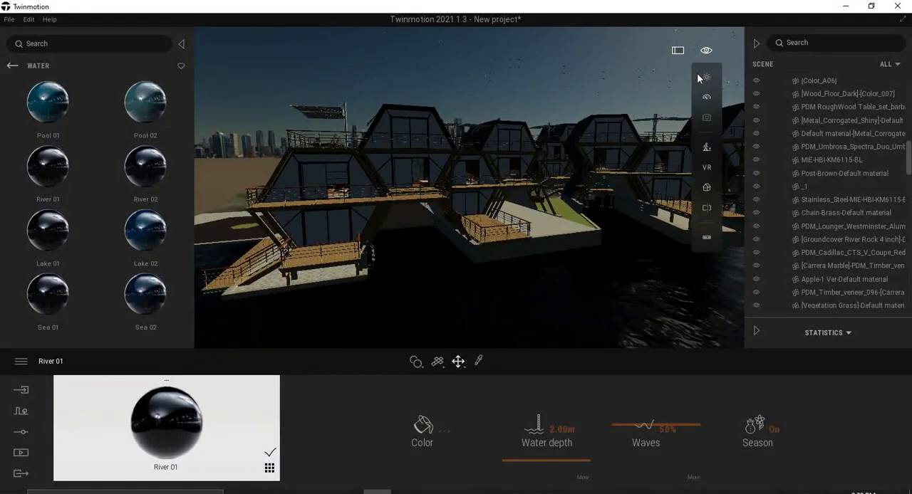
left_click_drag(655, 161, 650, 183)
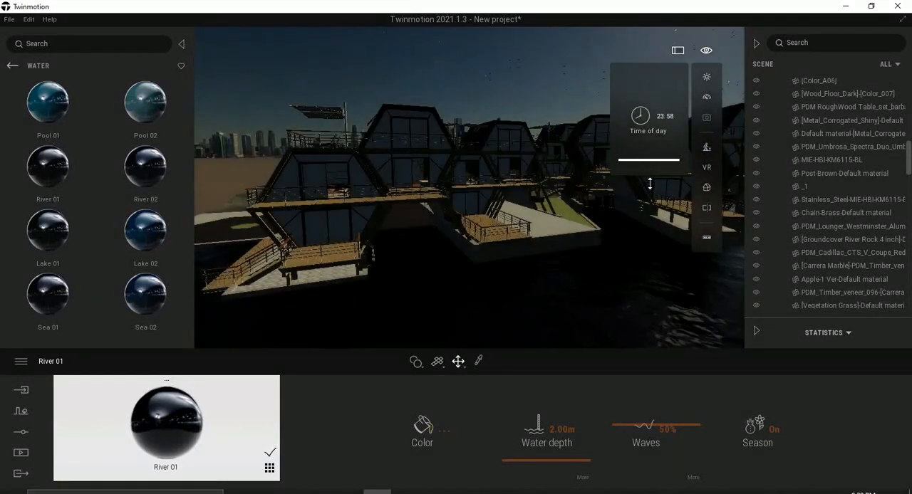
Apply the Two sided glass material to the glazed doors behind the nearest houseboat's lower deck.
mouse_move(437, 239)
middle_mouse_down("shift")
mouse_move(500, 241)
mouse_move(447, 237)
middle_mouse_up("shift")
scroll(464, 237, "up", 5)
scroll(466, 237, "up", 3)
scroll(455, 236, "up", 2)
right_click_drag(455, 193, 446, 190)
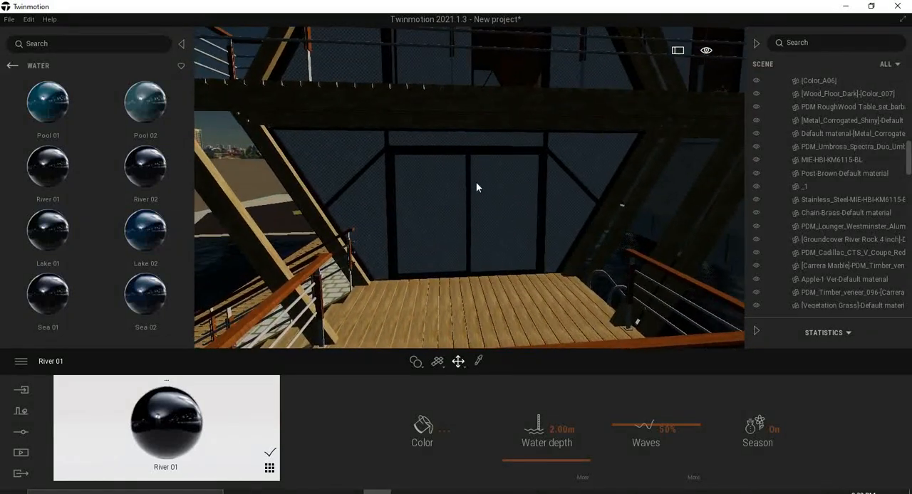
left_click(13, 66)
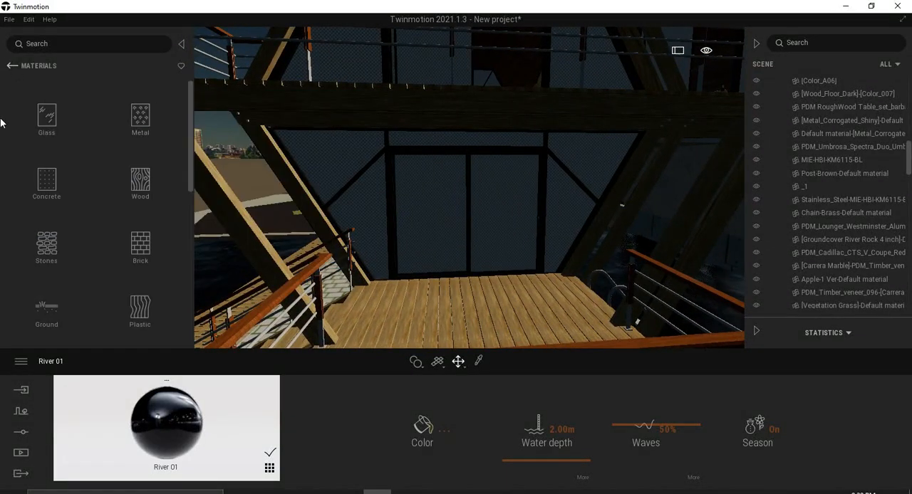
left_click(47, 121)
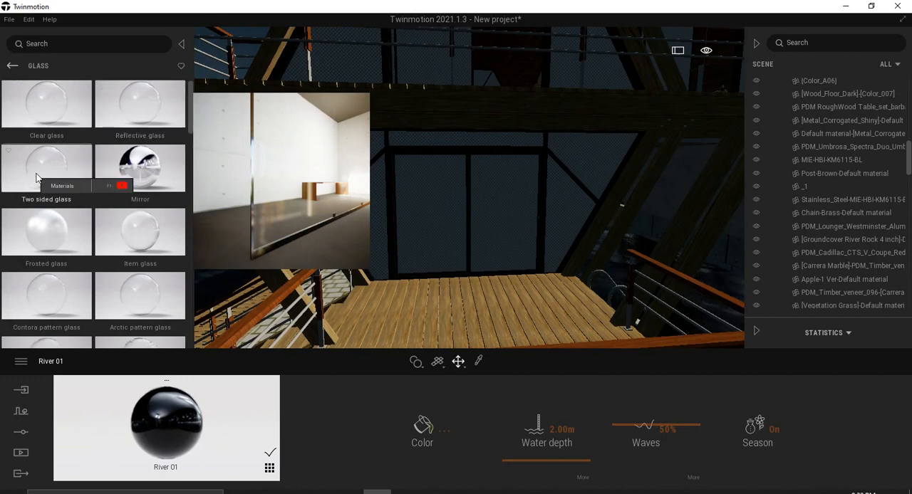
left_click_drag(37, 178, 420, 240)
left_click(486, 189)
Inside the houseboat, apply the Maple 01 A wood material to the kitchen floor and Ash 01 B to the dining table top.
scroll(482, 189, "up", 5)
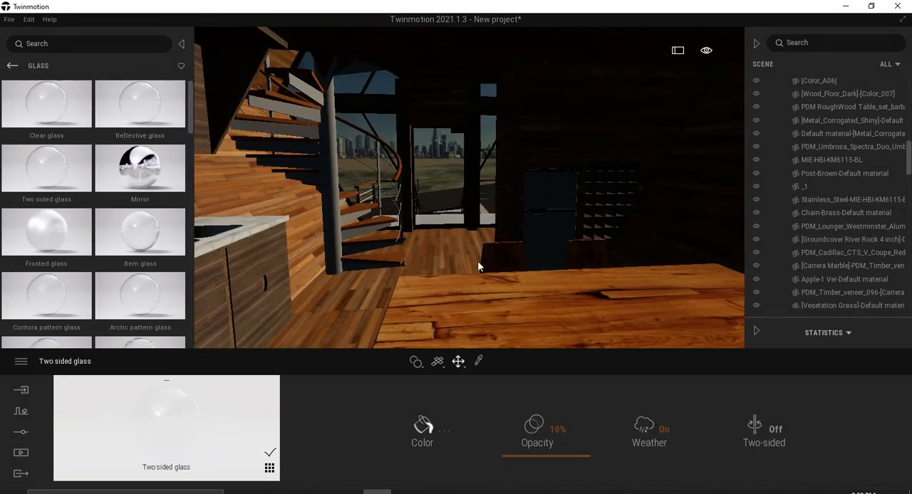
right_click_drag(475, 255, 469, 255)
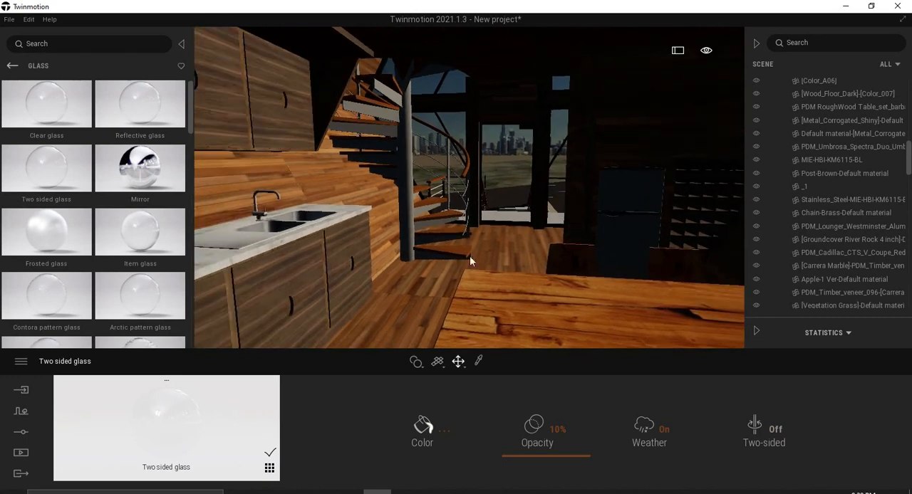
left_click(11, 66)
left_click(146, 199)
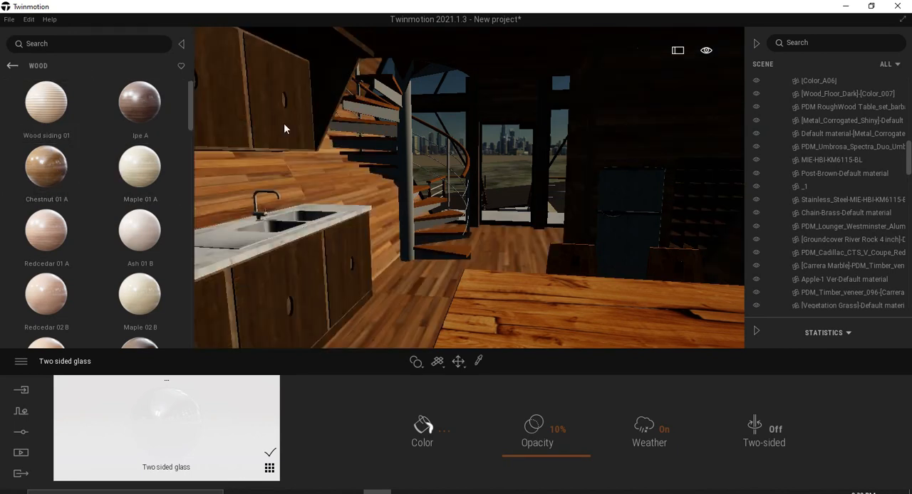
left_click(72, 164)
left_click_drag(140, 168, 415, 321)
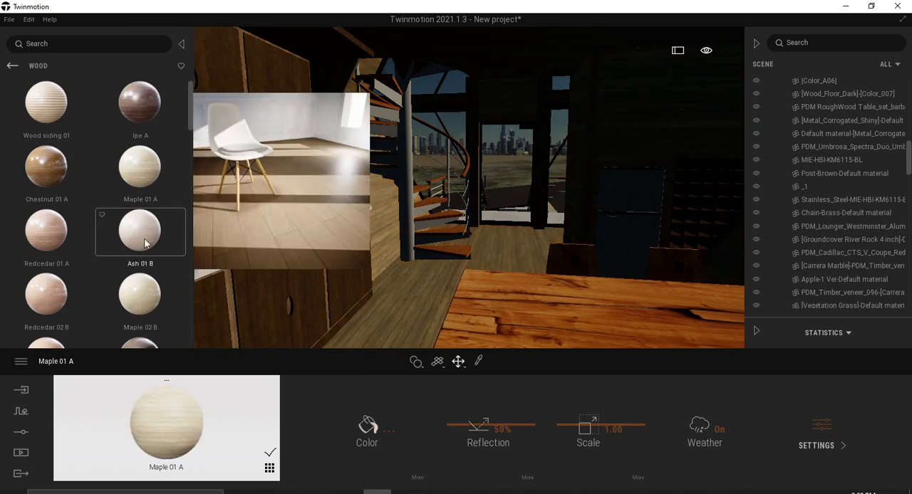
left_click_drag(139, 235, 551, 317)
Pick the Maple 01 A material from the kitchen floor and set its scale to 2.20.
left_click(406, 306)
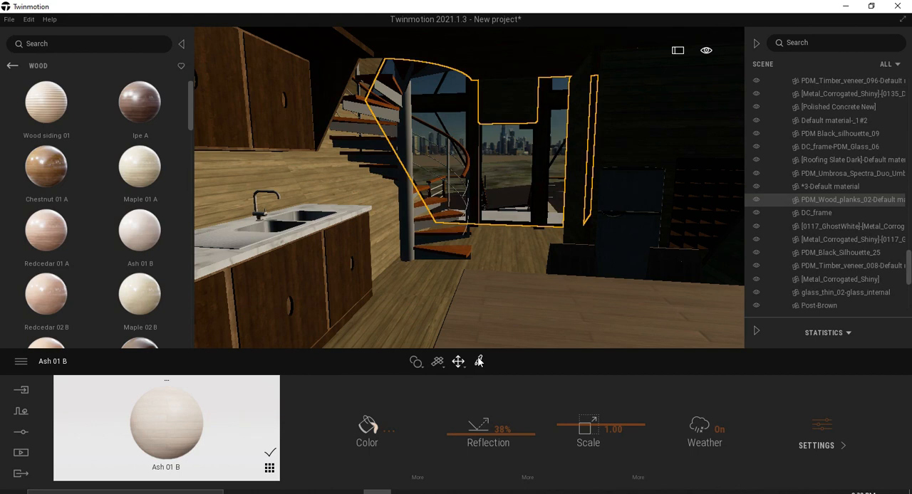
left_click(426, 286)
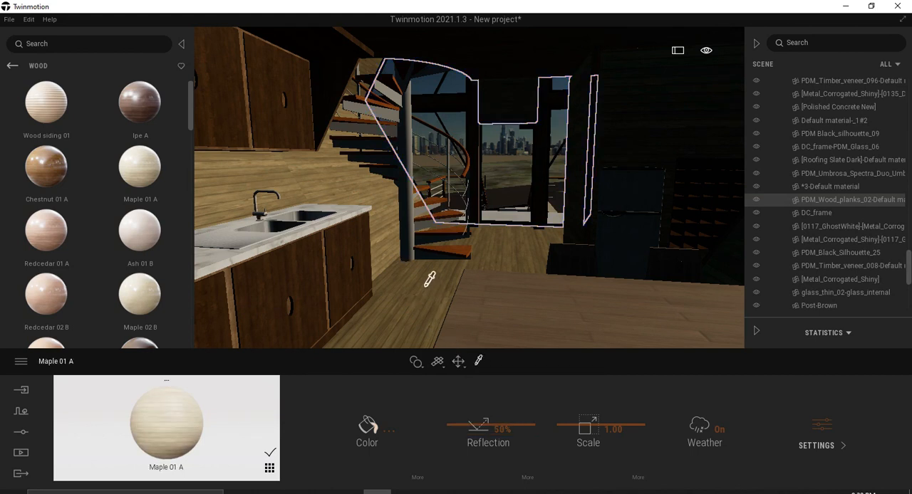
mouse_move(591, 427)
left_mouse_down()
mouse_move(589, 406)
mouse_move(591, 431)
mouse_move(595, 418)
left_mouse_up()
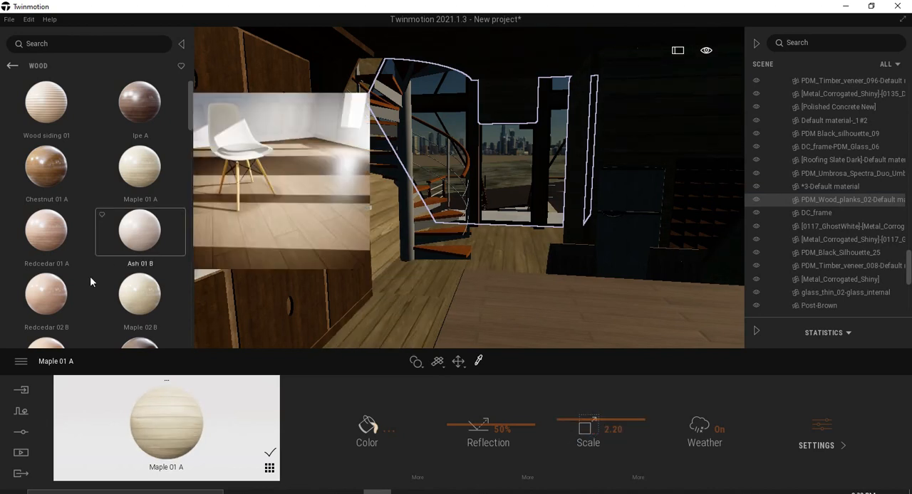
Place an omnidirectional light from the lights library on the kitchen floor between the cabinets and the dining table.
left_click(11, 66)
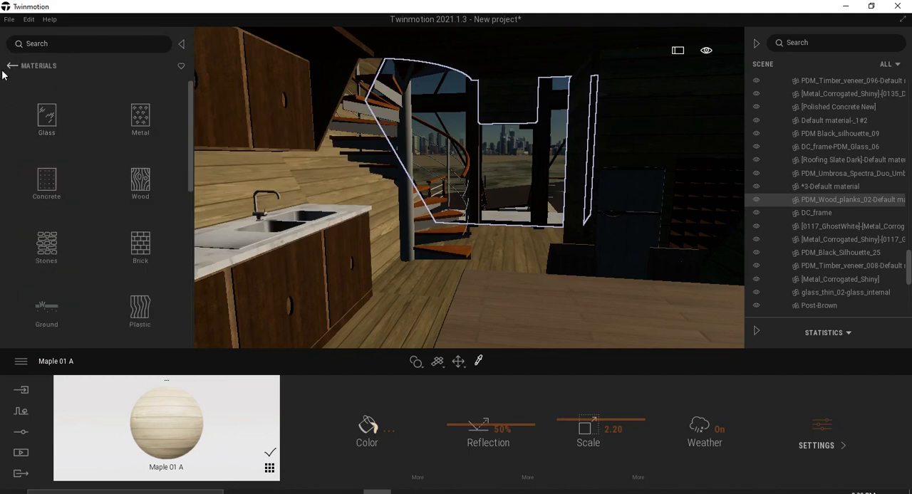
left_click(11, 66)
left_click(140, 177)
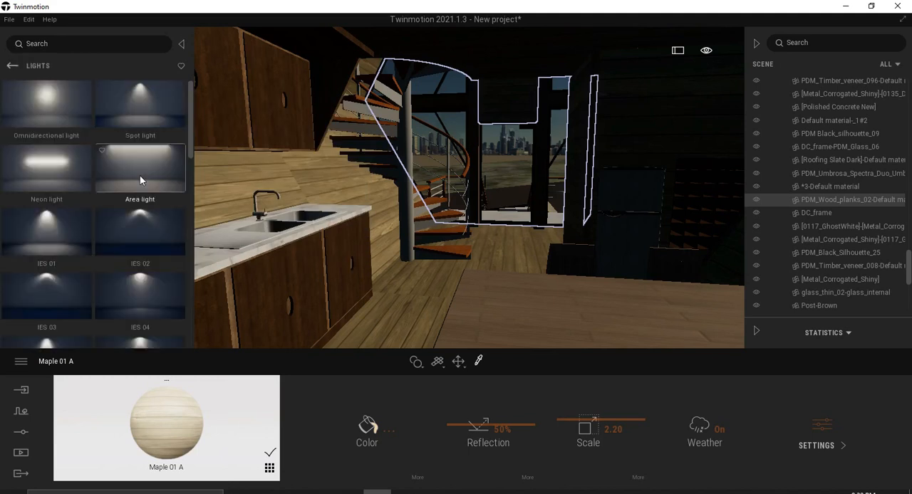
scroll(139, 181, "down", 4)
scroll(126, 222, "up", 3)
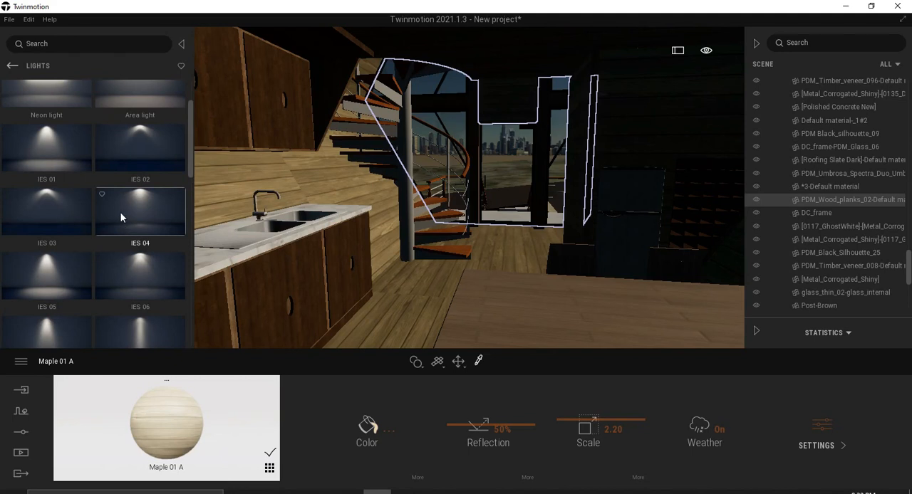
scroll(120, 213, "up", 2)
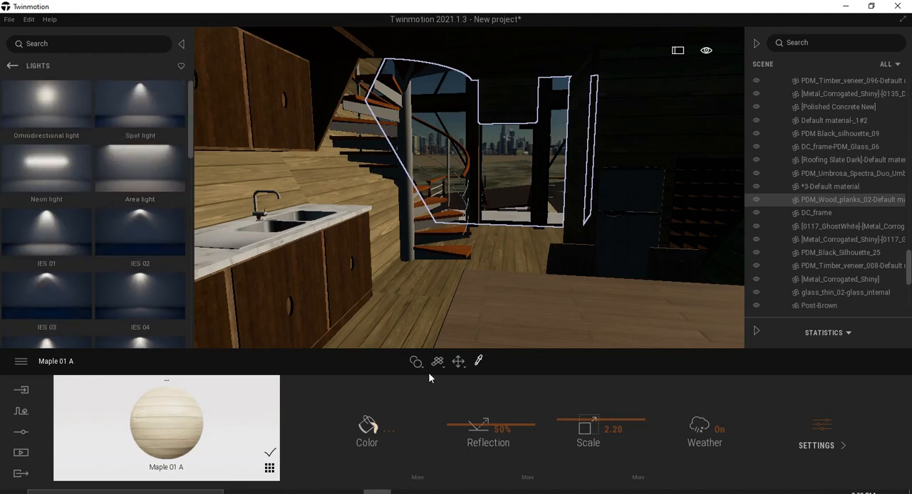
right_click_drag(456, 278, 493, 287)
scroll(493, 288, "up", 3)
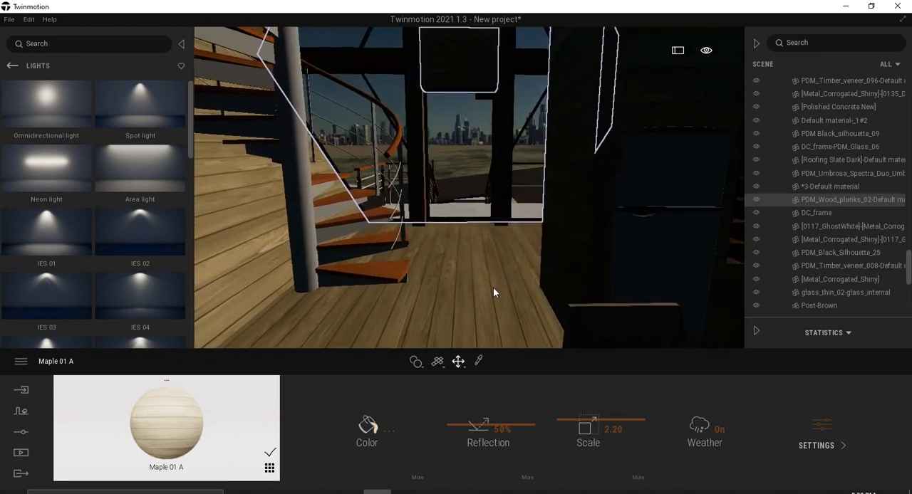
scroll(493, 288, "down", 1)
left_click_drag(46, 113, 424, 299)
Raise the omnidirectional light vertically above the kitchen floor to about the height of the dining table top.
scroll(425, 292, "down", 4)
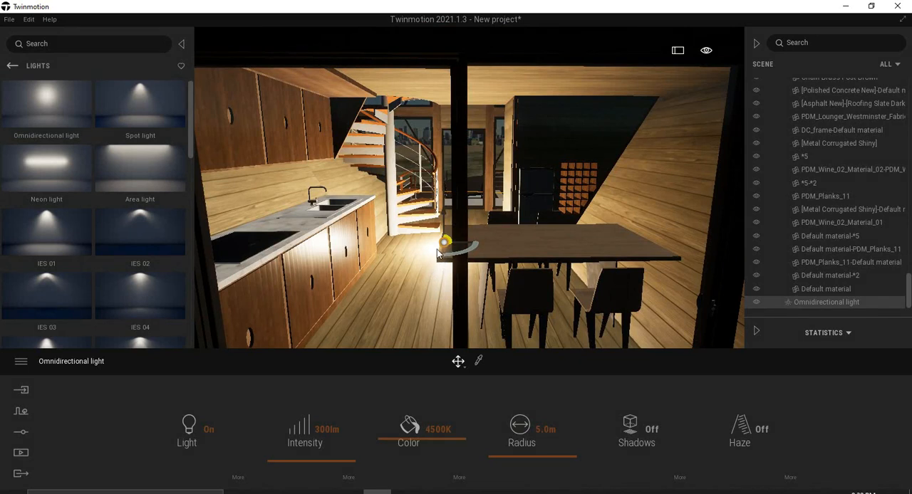
scroll(437, 254, "up", 5)
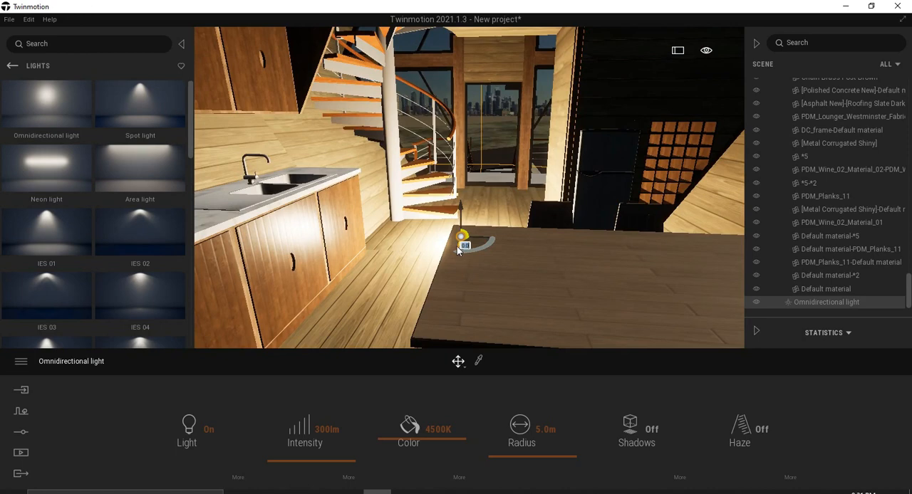
scroll(458, 251, "down", 5)
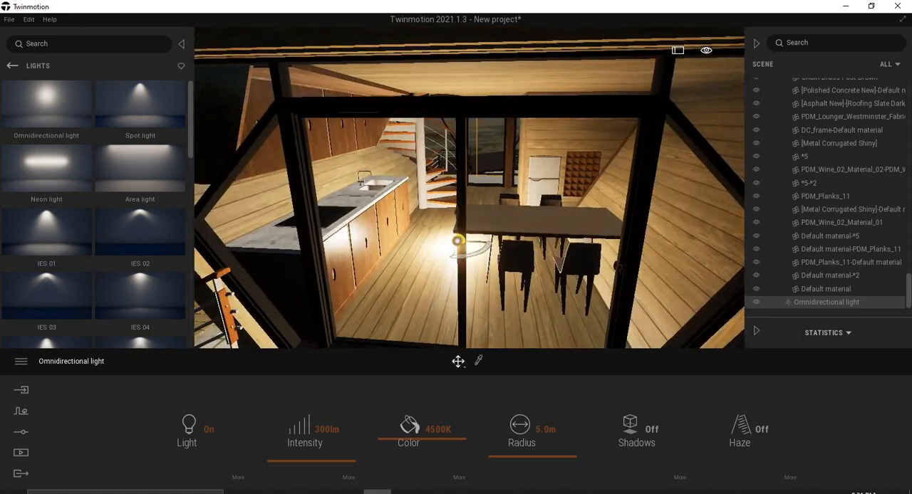
scroll(433, 290, "up", 5)
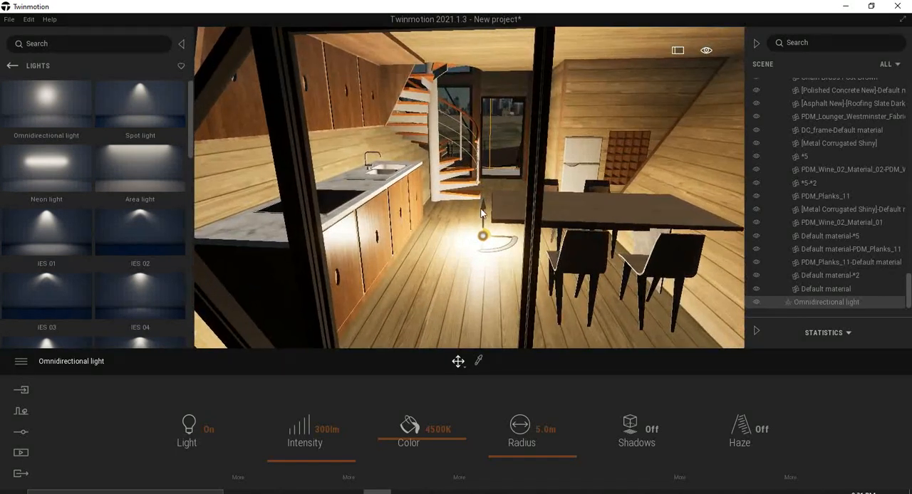
left_click_drag(484, 207, 482, 178)
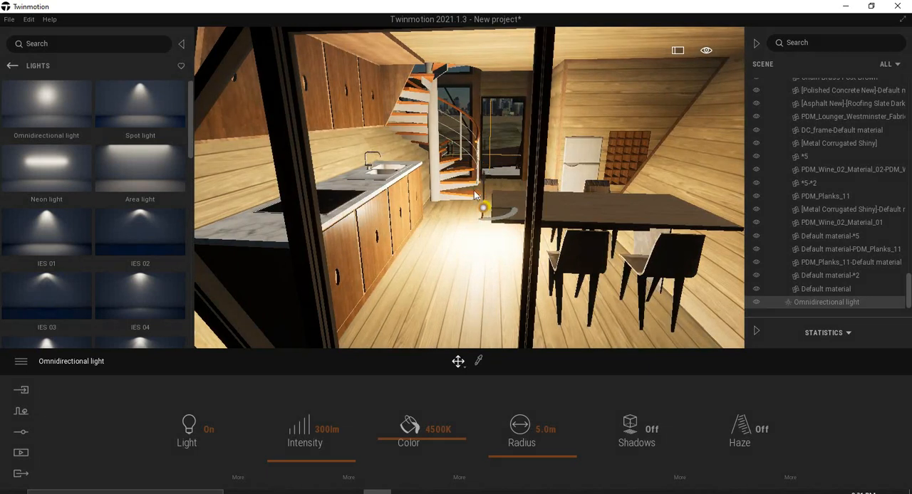
Set the rendering quality preset to Medium.
left_click(21, 361)
left_click(57, 322)
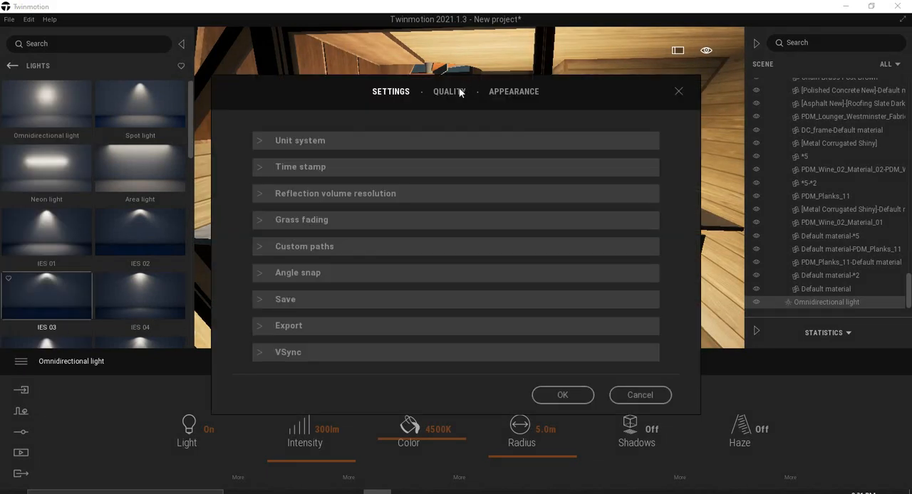
left_click(458, 91)
left_click(403, 242)
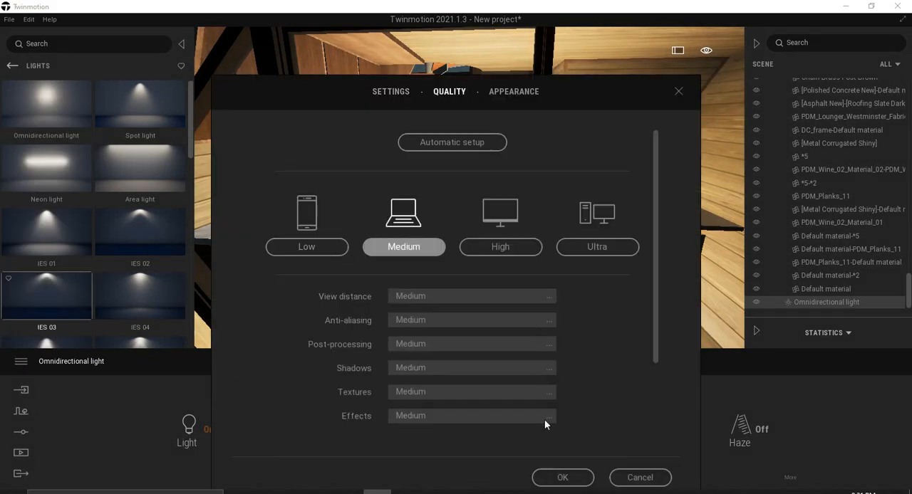
left_click(563, 477)
Turn on shadows for the kitchen's omnidirectional light, switching them off and on to compare the effect.
scroll(463, 245, "down", 8)
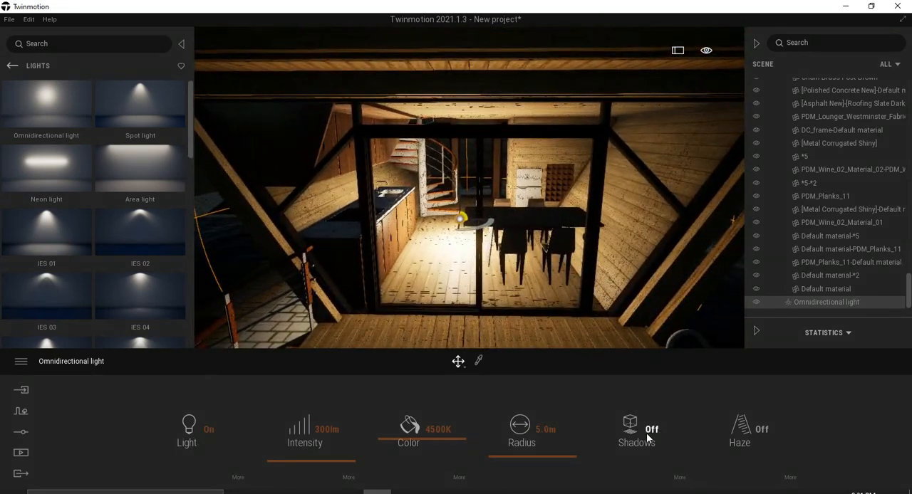
scroll(544, 321, "up", 5)
right_click_drag(572, 267, 579, 285)
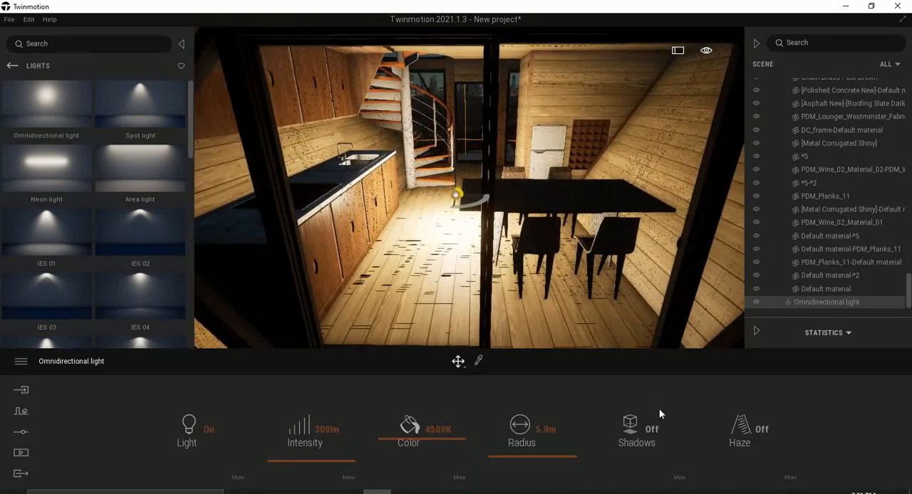
left_click(639, 431)
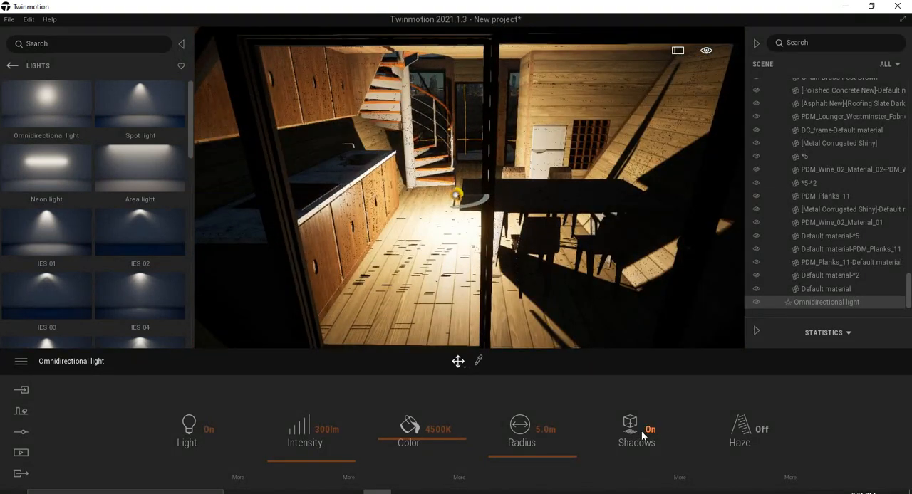
left_click(640, 431)
left_click(640, 431)
left_click(641, 432)
left_click(641, 431)
Raise the omnidirectional light well above the dining table, comparing heights with its shadows off and on, and leave shadows on.
left_click_drag(458, 168, 459, 90)
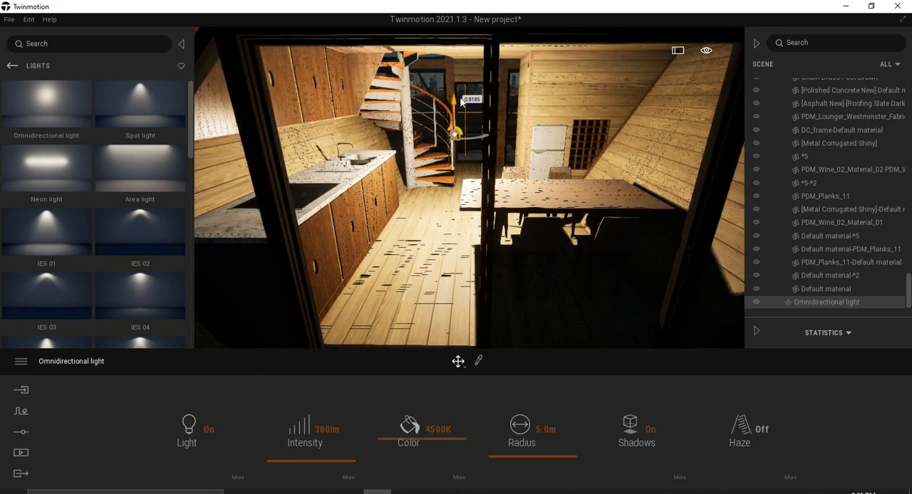
left_click(629, 425)
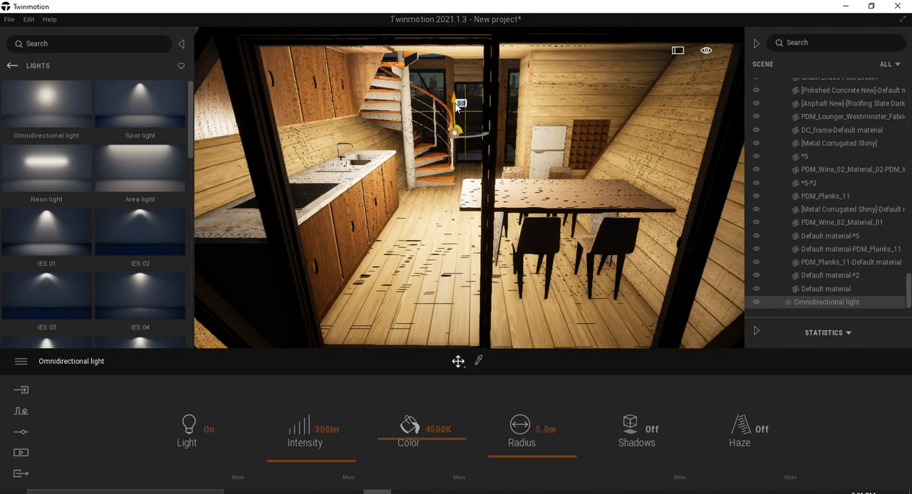
left_click_drag(456, 105, 452, 134)
left_click(642, 441)
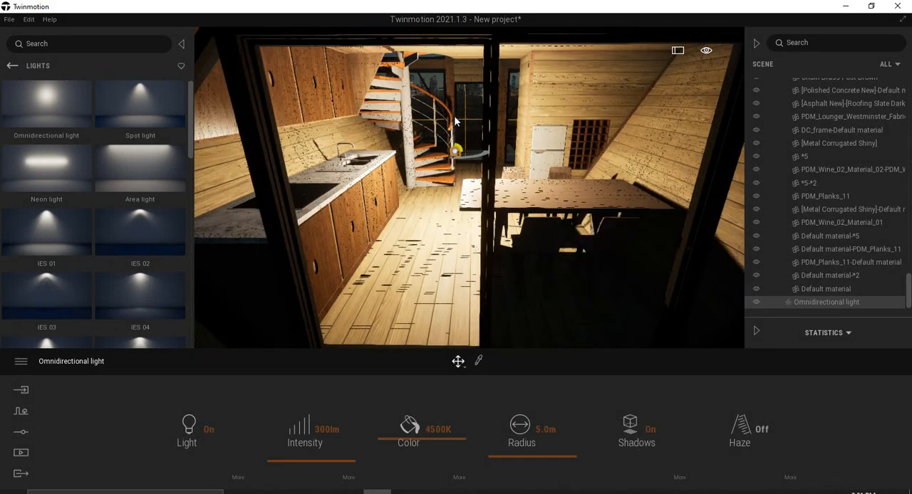
left_click_drag(457, 103, 459, 70)
Set the kitchen omnidirectional light's intensity to 100 lm and check it from outside the houseboat.
scroll(452, 171, "down", 10)
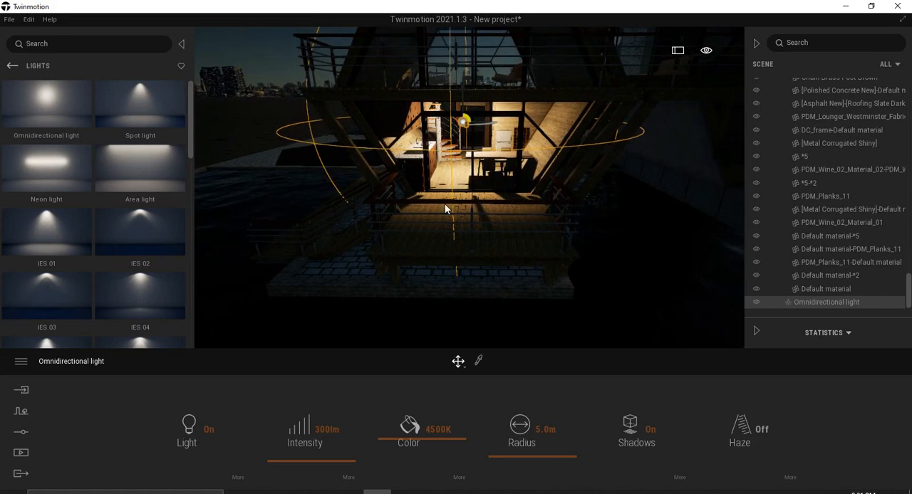
right_click_drag(445, 204, 445, 188)
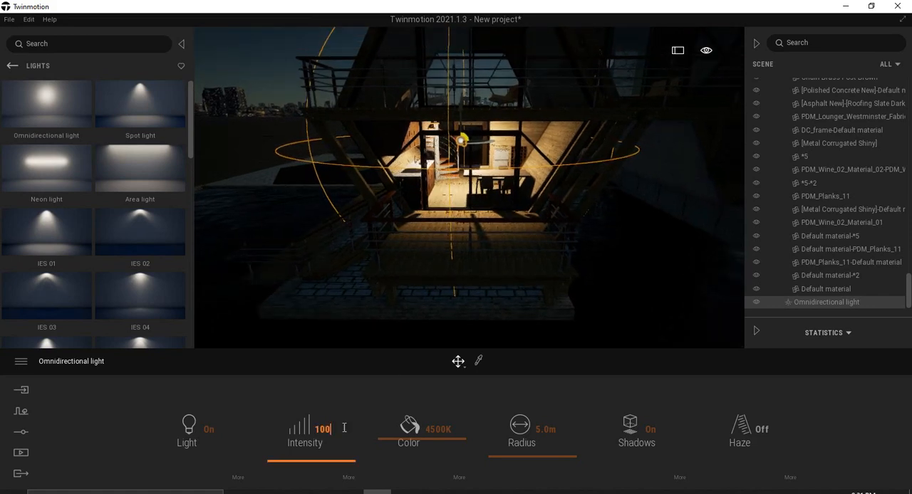
left_click(344, 428)
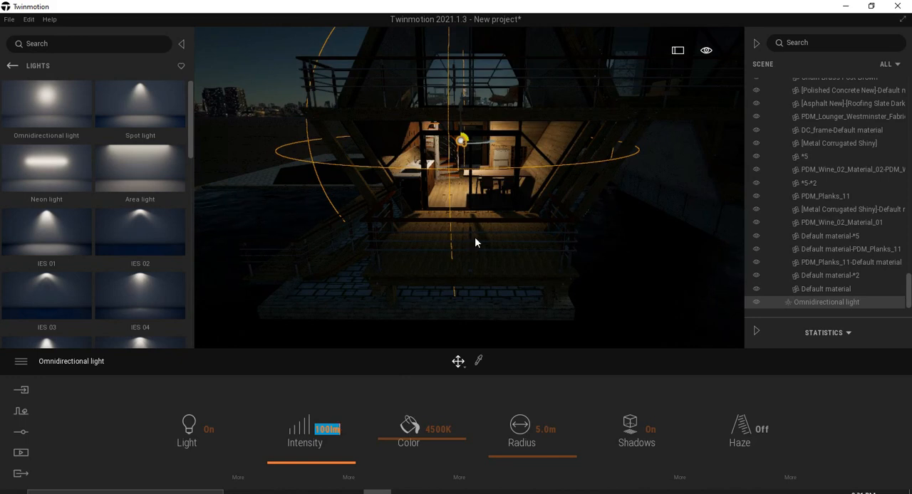
scroll(459, 242, "up", 10)
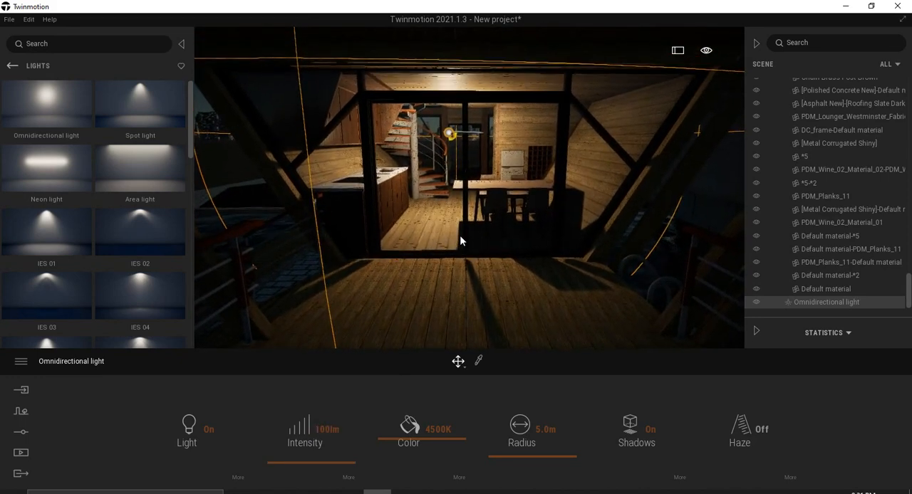
scroll(460, 235, "down", 10)
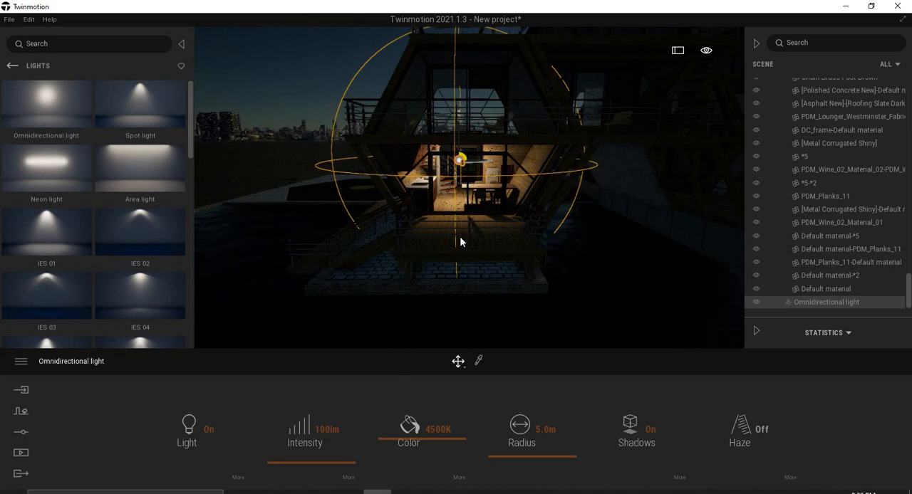
Paste a copy of the omnidirectional light and raise it about 2.04 m to the upper floor.
key("ctrl+v")
left_click(420, 310)
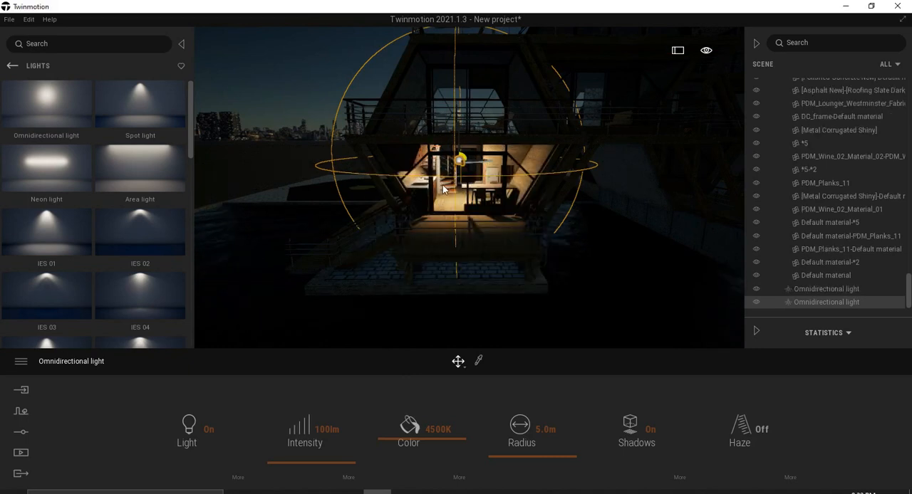
left_click_drag(462, 125, 476, 77)
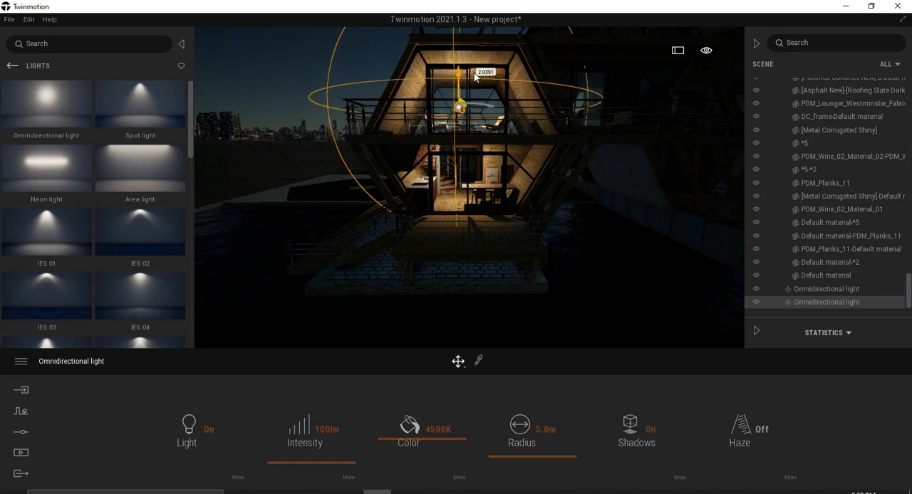
left_click(250, 51)
Switch the rendering quality preset to Low for the exterior view of the lit houseboat.
scroll(422, 208, "down", 2)
scroll(422, 208, "down", 2)
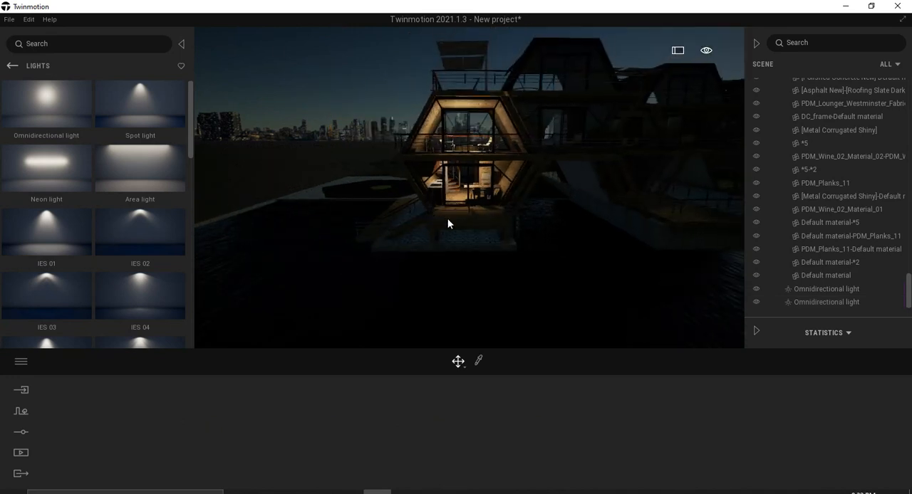
right_click_drag(422, 208, 441, 220)
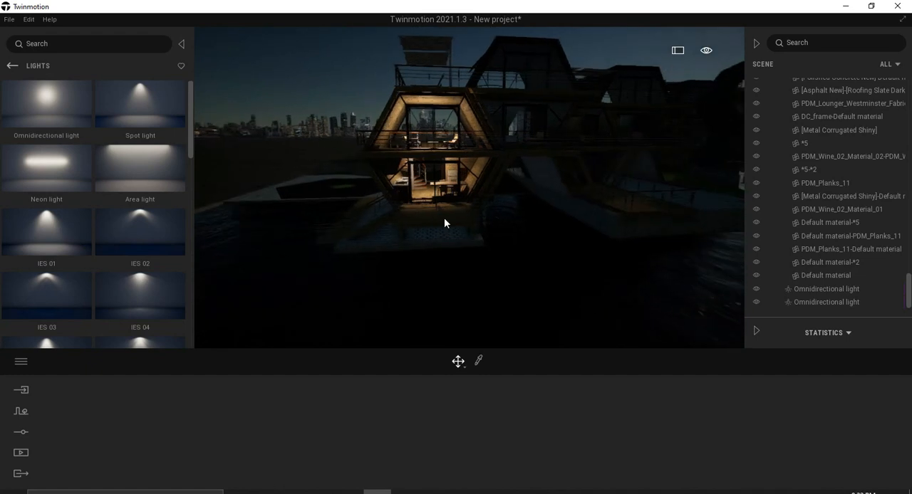
left_click(41, 349)
left_click(53, 324)
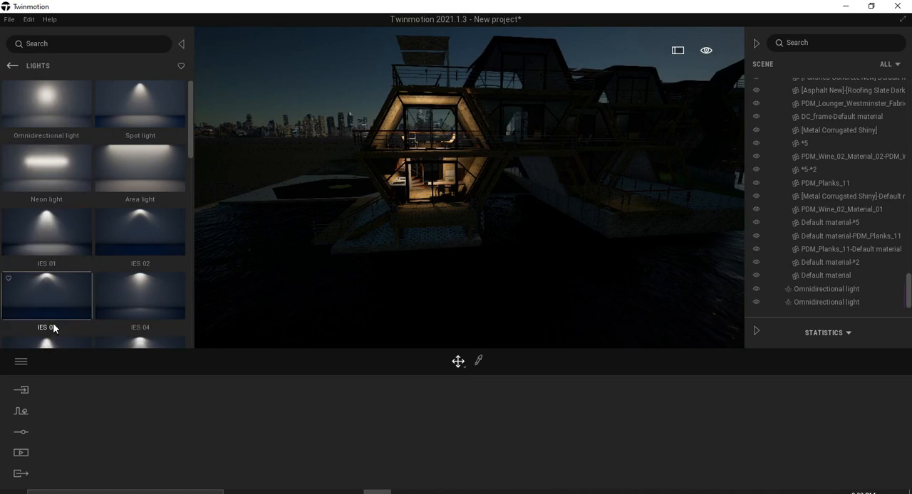
left_click(450, 92)
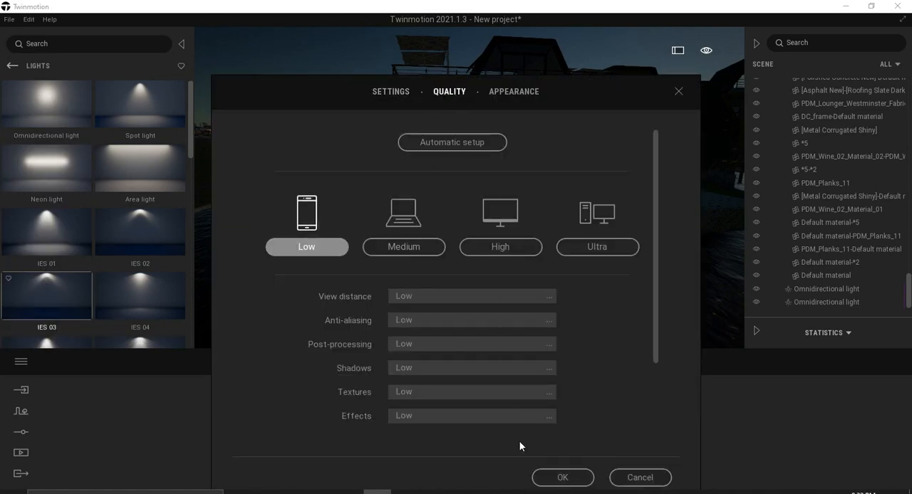
left_click(563, 478)
Inspect the houseboat exterior in Low quality and change the quality preset to Medium for comparison.
scroll(510, 256, "up", 3)
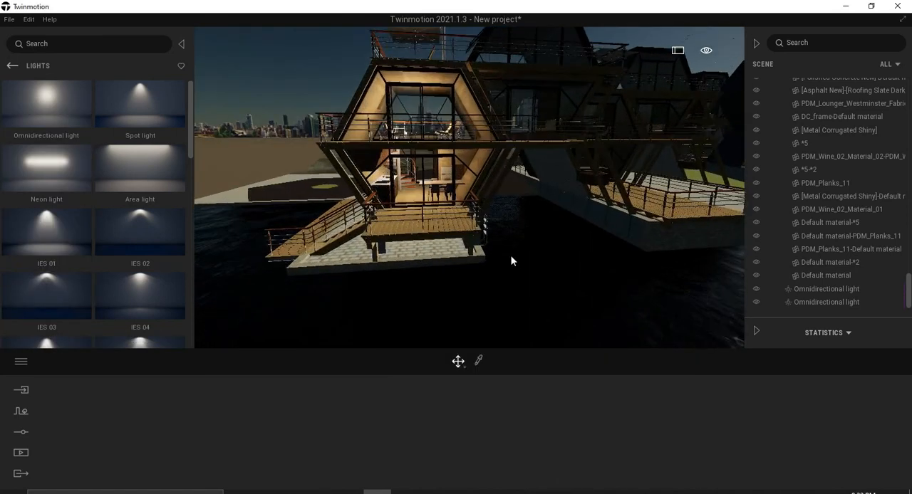
scroll(441, 257, "down", 3)
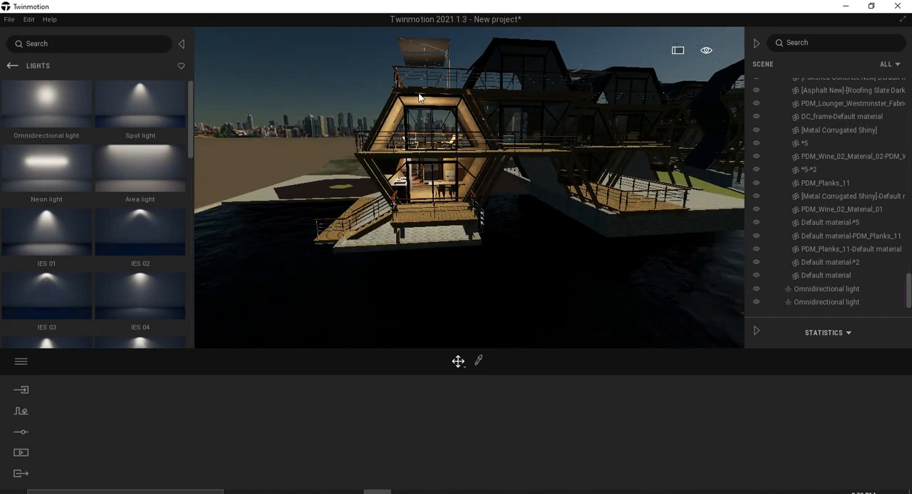
right_click_drag(522, 205, 517, 205)
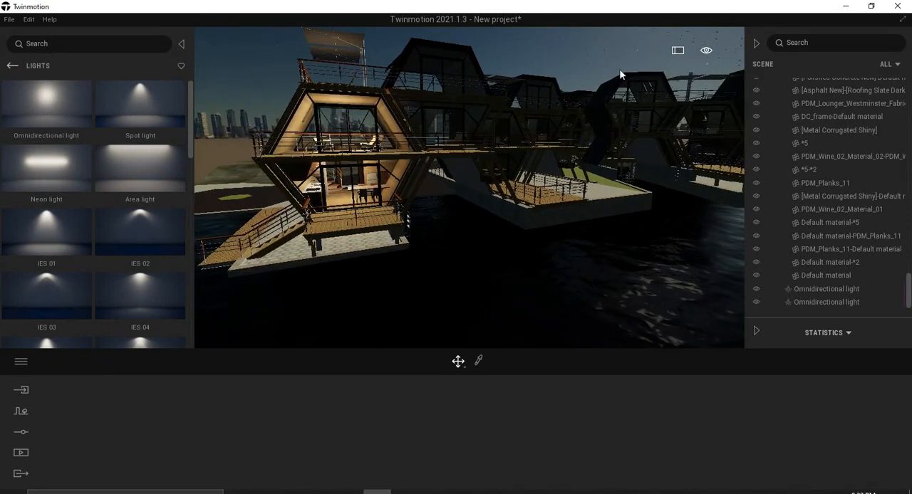
left_click(21, 363)
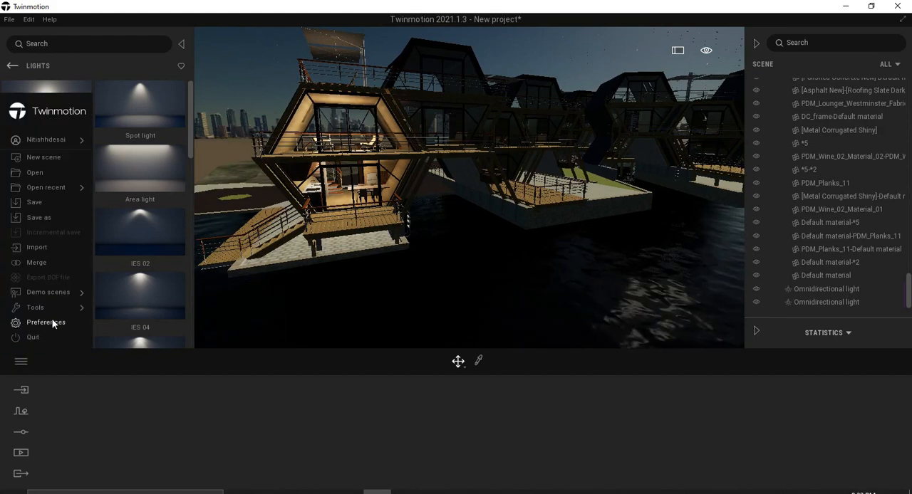
left_click(56, 322)
left_click(449, 92)
left_click(411, 242)
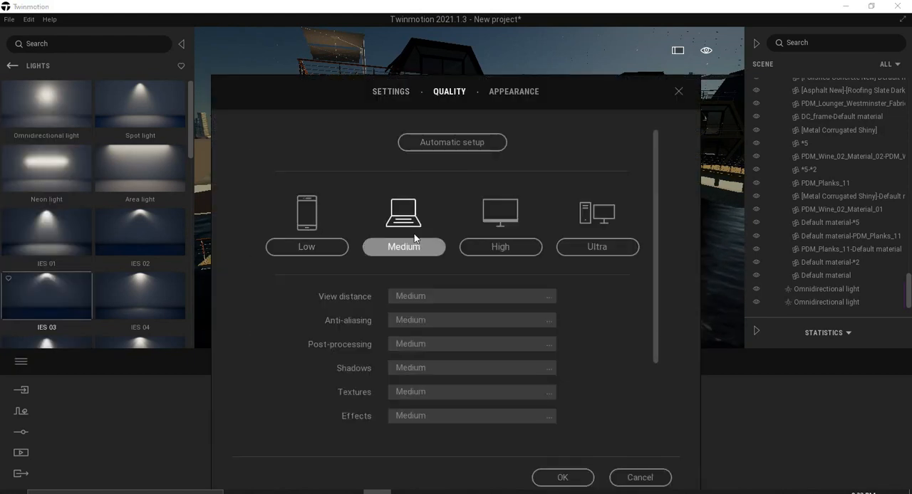
left_click(562, 478)
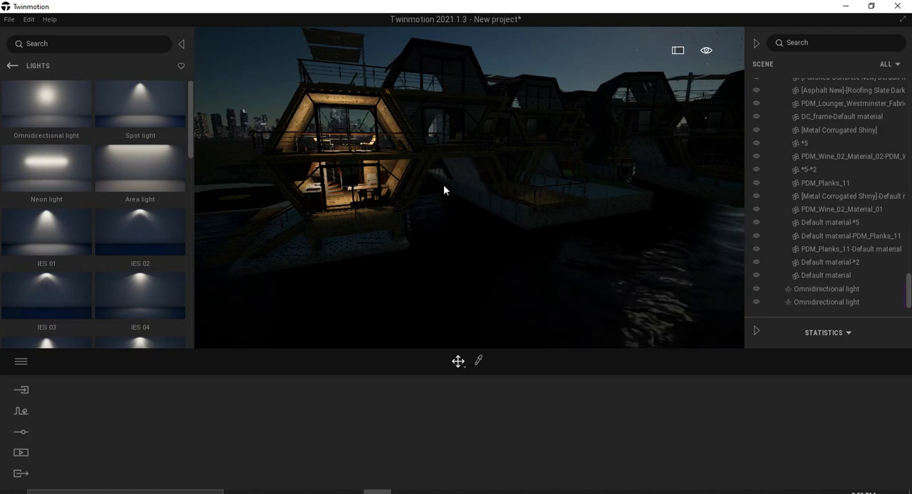
Return the rendering quality preset to Low.
left_click(30, 360)
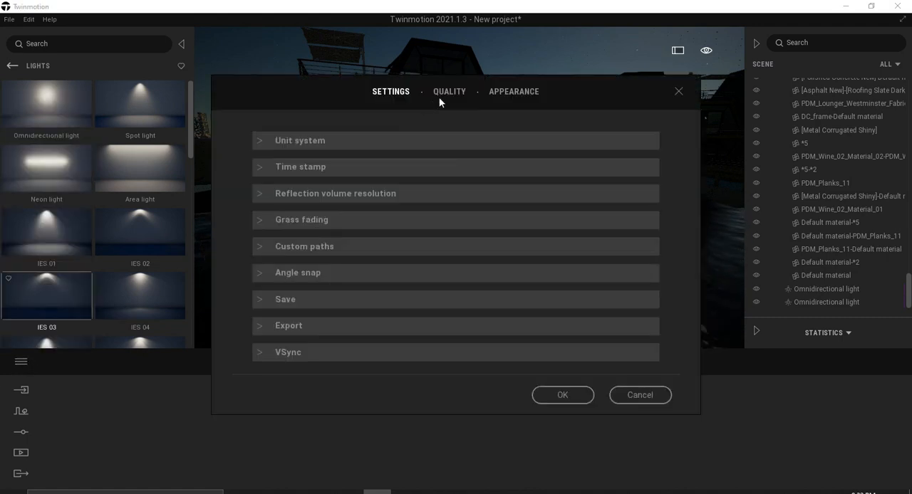
left_click(439, 97)
left_click(307, 213)
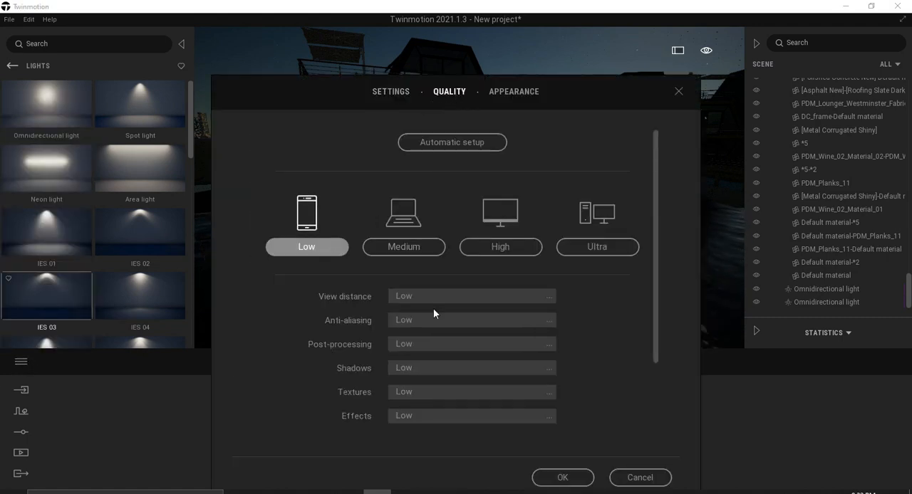
left_click(562, 478)
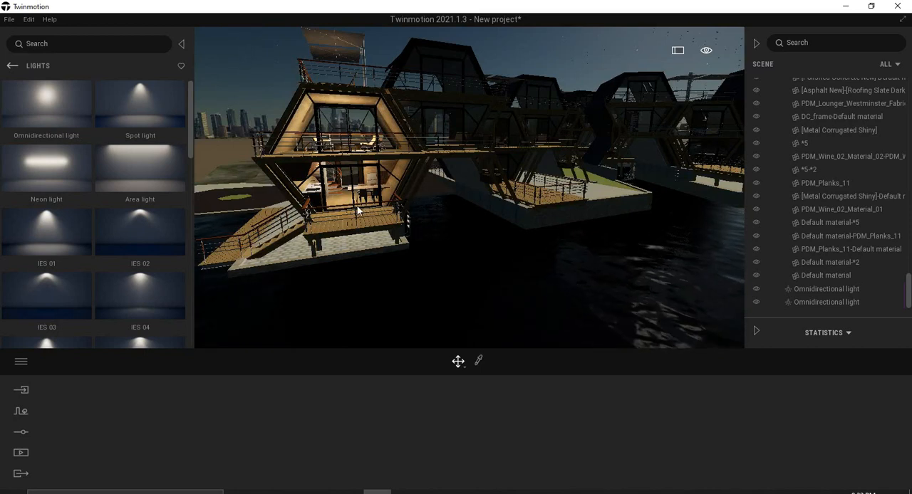
Apply the Triangle sticker glass material to the houseboat's kitchen glazing and set its scale to 10.00.
scroll(400, 192, "down", 5)
scroll(427, 226, "up", 5)
scroll(467, 222, "up", 5)
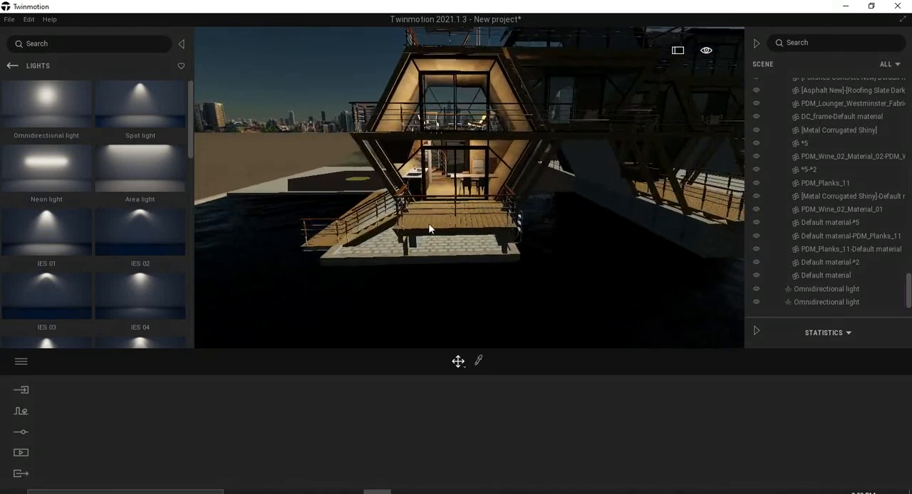
left_click(14, 65)
left_click(39, 112)
left_click(47, 121)
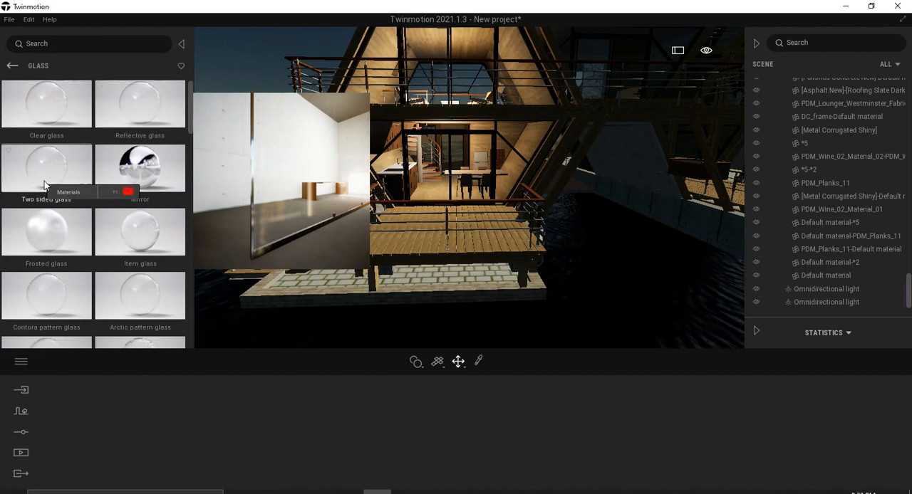
scroll(43, 182, "down", 6)
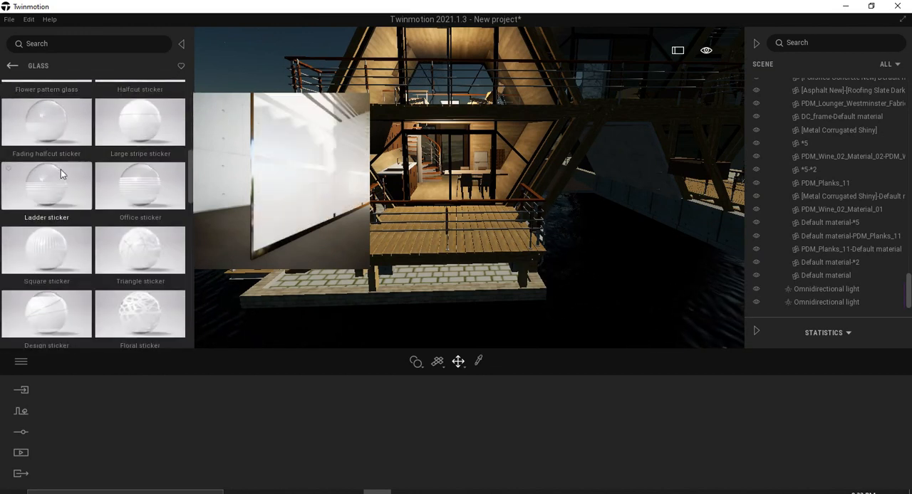
scroll(63, 175, "down", 2)
left_click_drag(172, 152, 528, 136)
left_click_drag(597, 424, 595, 333)
Replace the kitchen glazing's material with the Design sticker glass.
scroll(482, 195, "up", 5)
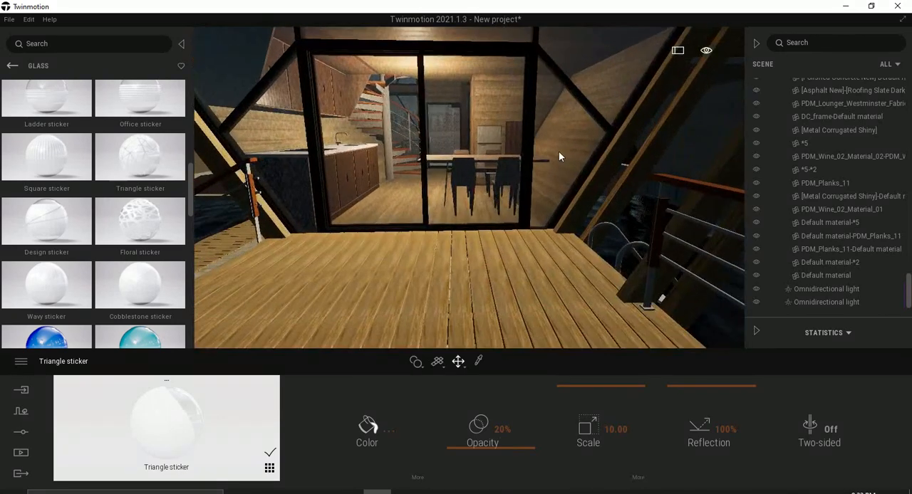
scroll(558, 152, "up", 10)
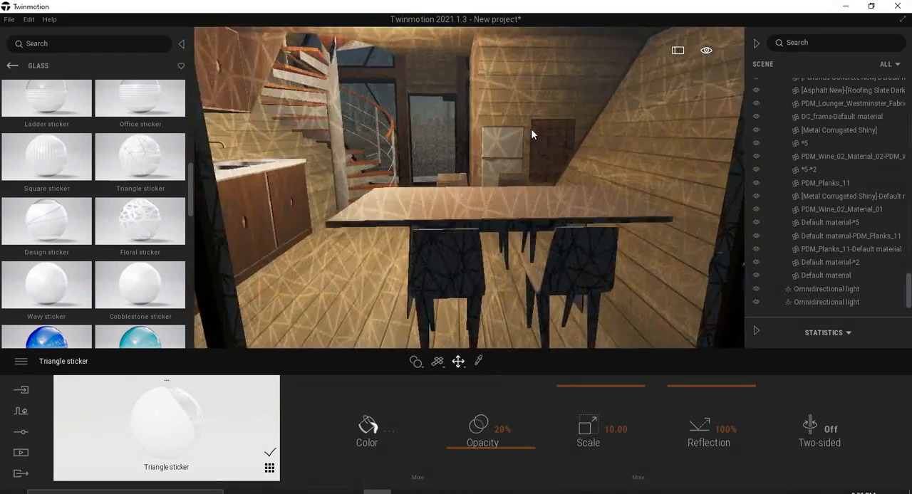
scroll(531, 128, "up", 3)
left_click_drag(27, 242, 556, 195)
Apply the Office sticker glass material to the kitchen glazing and set its scale to 10.00.
scroll(554, 196, "down", 5)
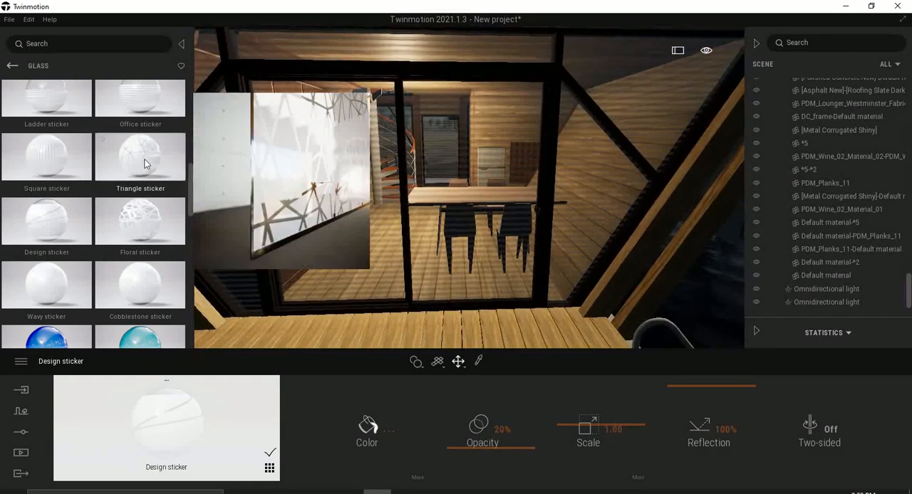
scroll(142, 169, "up", 1)
left_click_drag(171, 142, 506, 202)
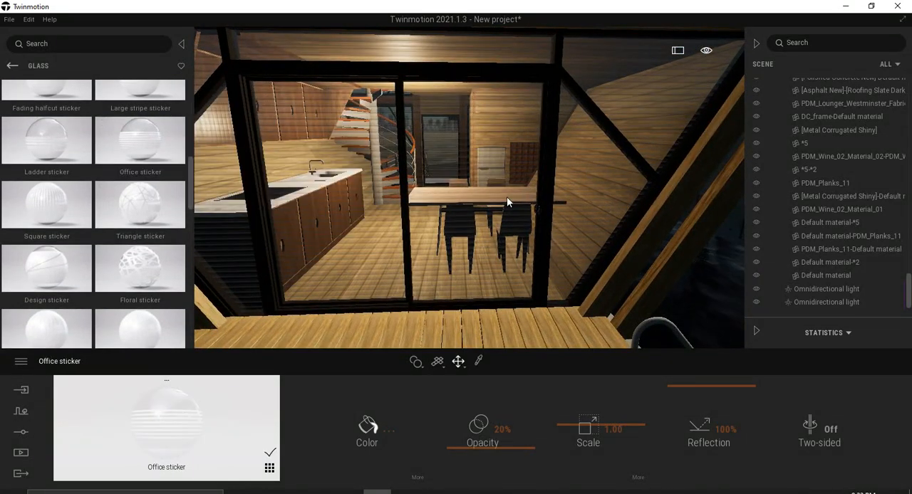
left_click_drag(610, 425, 603, 363)
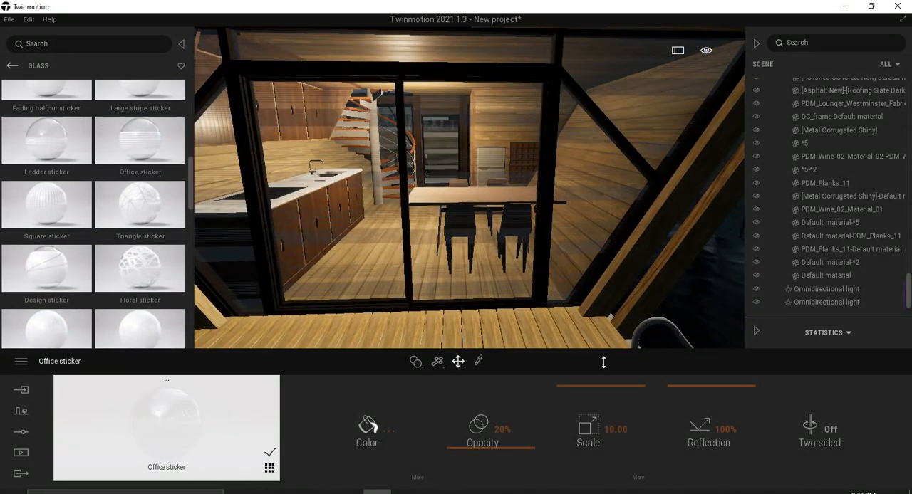
Change the time of day from night to daylight and frame the houseboat's front glazing.
left_click(707, 52)
left_click_drag(641, 159, 647, 131)
scroll(454, 189, "down", 5)
right_click_drag(454, 189, 440, 166)
Try the Floral sticker and the Square sticker glass on the houseboat's front glazing, each at a scale of 10.00.
left_click_drag(135, 271, 491, 249)
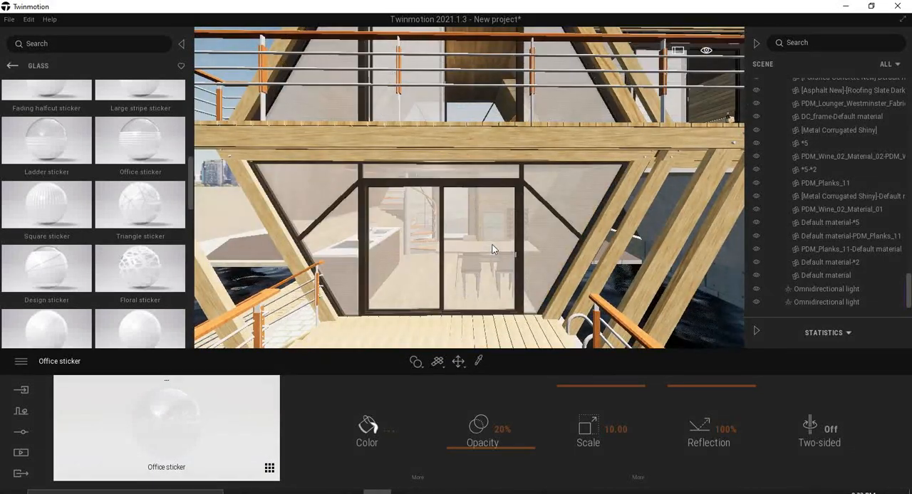
left_click_drag(580, 420, 588, 340)
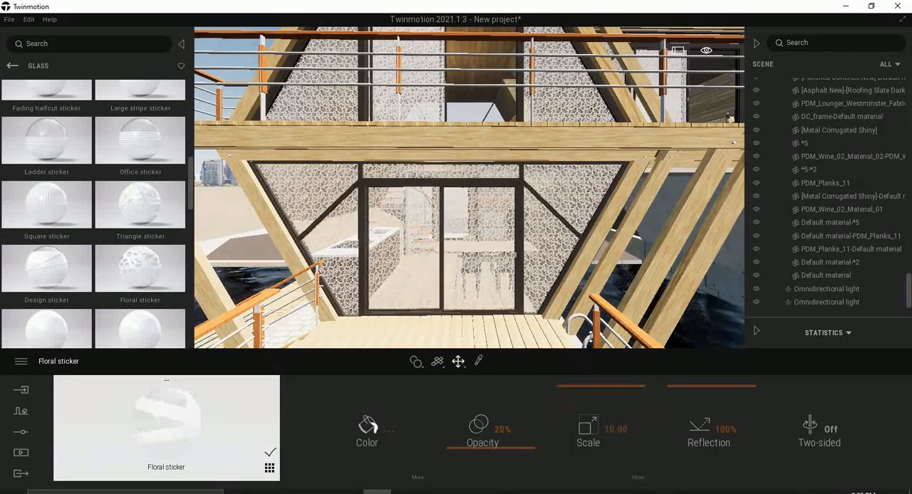
scroll(490, 297, "up", 5)
mouse_move(53, 205)
left_click_drag(53, 206, 547, 270)
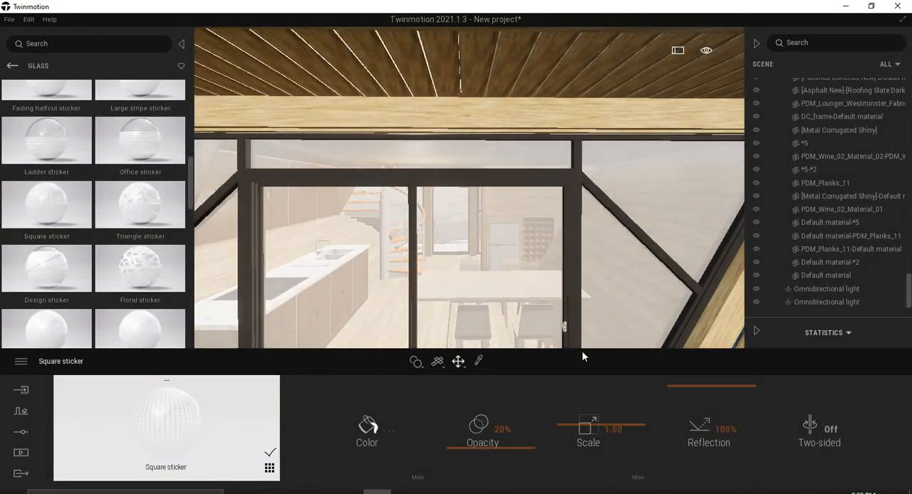
left_click_drag(583, 430, 583, 388)
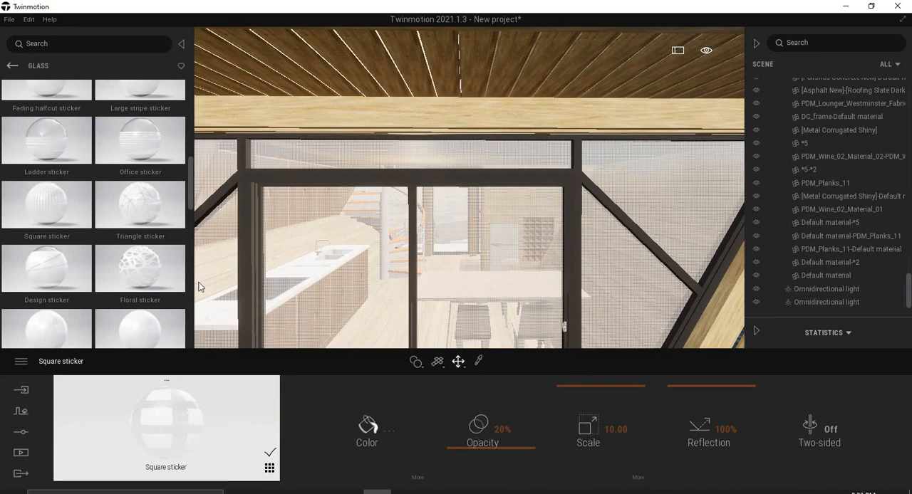
Replace the front glazing's material with the Design sticker glass and set its scale to 4.31.
left_click_drag(56, 266, 476, 253)
scroll(478, 245, "down", 3)
scroll(478, 243, "down", 4)
scroll(475, 241, "up", 3)
left_click_drag(586, 432, 588, 409)
scroll(502, 265, "down", 4)
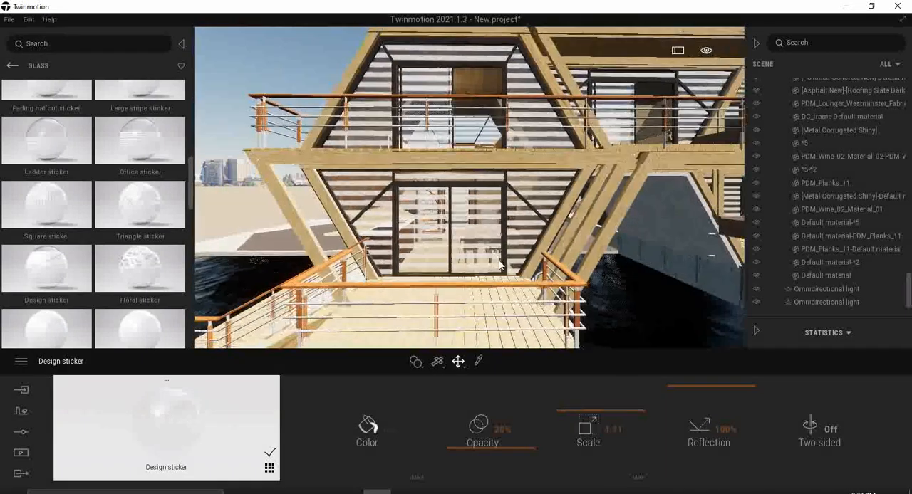
Replace the sticker glass on the houseboat's glazing with Turquoise tinted glass.
scroll(65, 195, "down", 2)
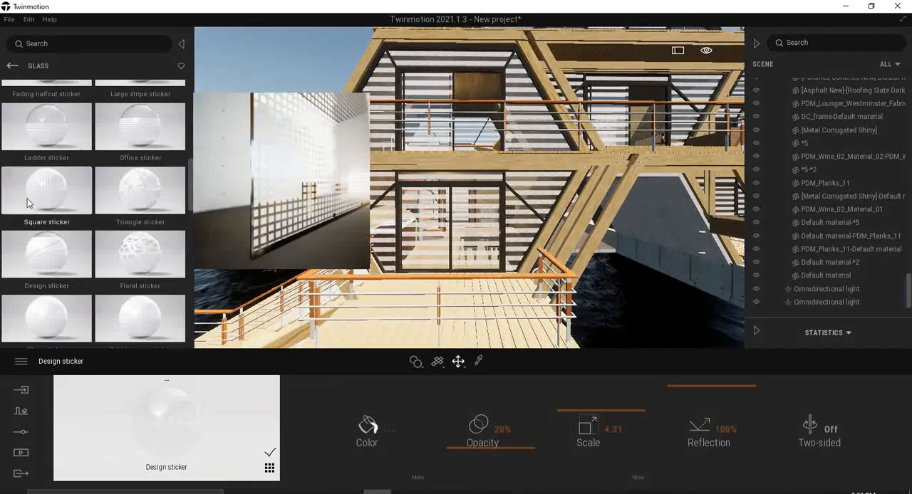
mouse_move(179, 259)
left_click_drag(179, 260, 529, 188)
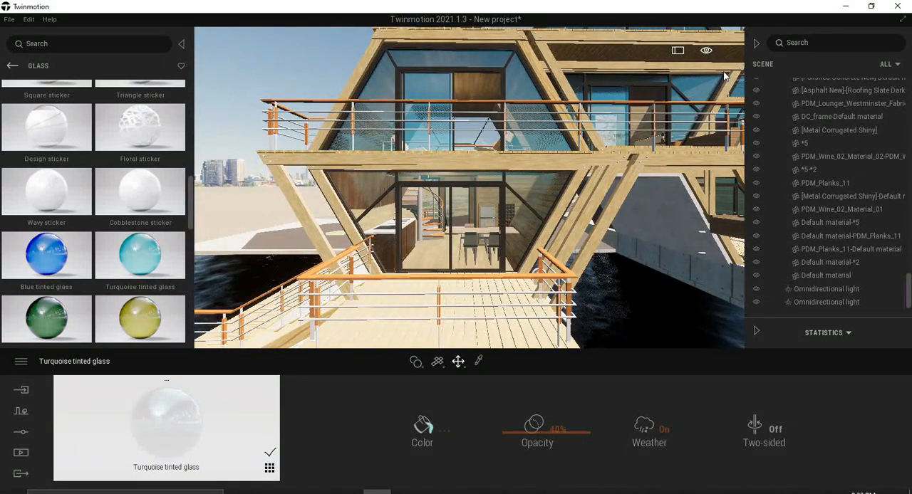
Set the time of day to night to judge the tinted glass with the interior lights on.
mouse_move(706, 52)
mouse_move(706, 77)
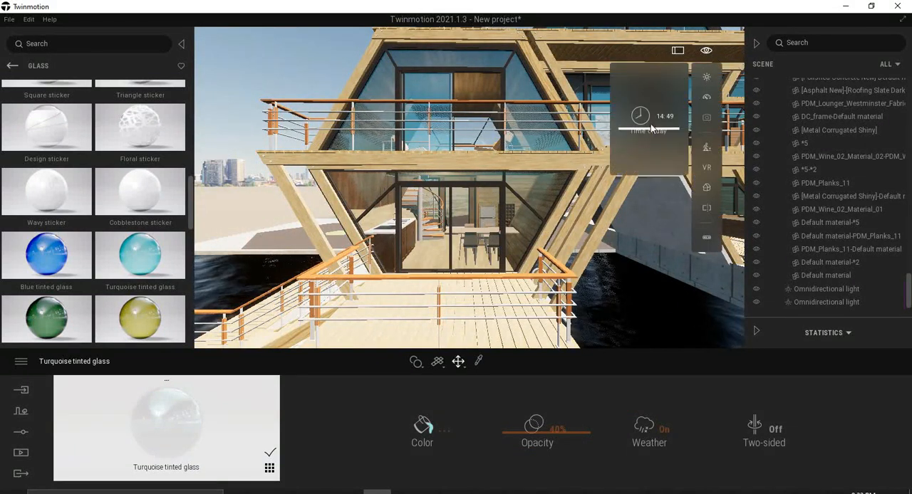
left_click_drag(649, 135, 651, 179)
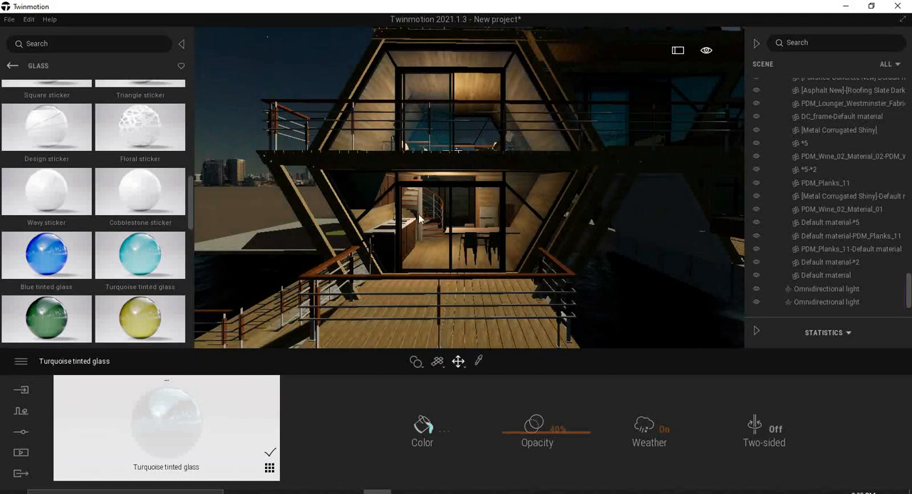
scroll(429, 213, "down", 3)
scroll(429, 213, "down", 5)
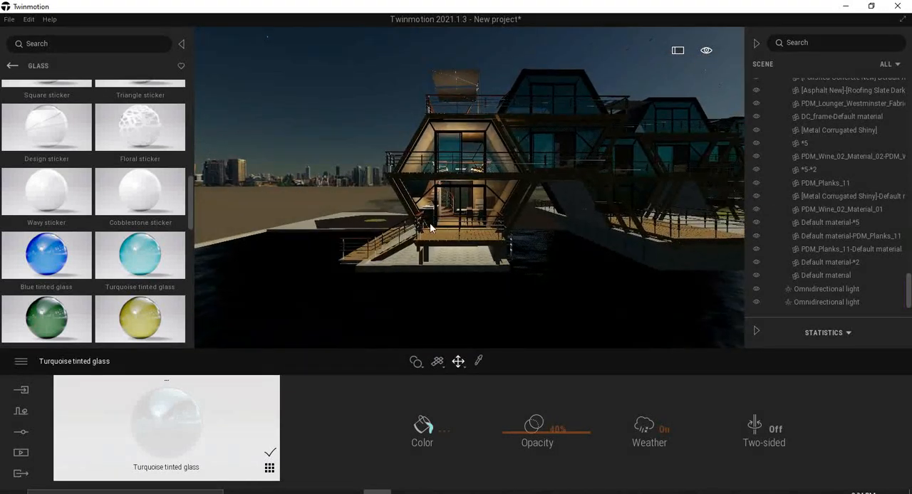
Apply the Light yellow tinted glass material to the houseboat's upper-floor glazing.
scroll(430, 218, "up", 4)
mouse_move(131, 326)
left_click_drag(131, 326, 359, 236)
left_click_drag(440, 151, 443, 157)
Try Sunny yellow tinted glass and Blue tinted glass on the houseboat's upper-floor glazing.
mouse_move(144, 308)
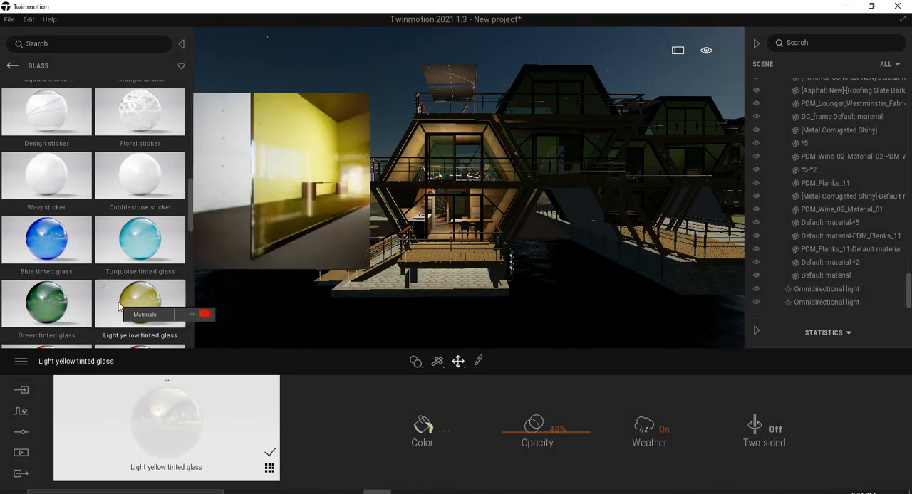
scroll(119, 302, "down", 1)
left_click_drag(442, 146, 445, 151)
scroll(128, 293, "down", 2)
scroll(99, 249, "up", 1)
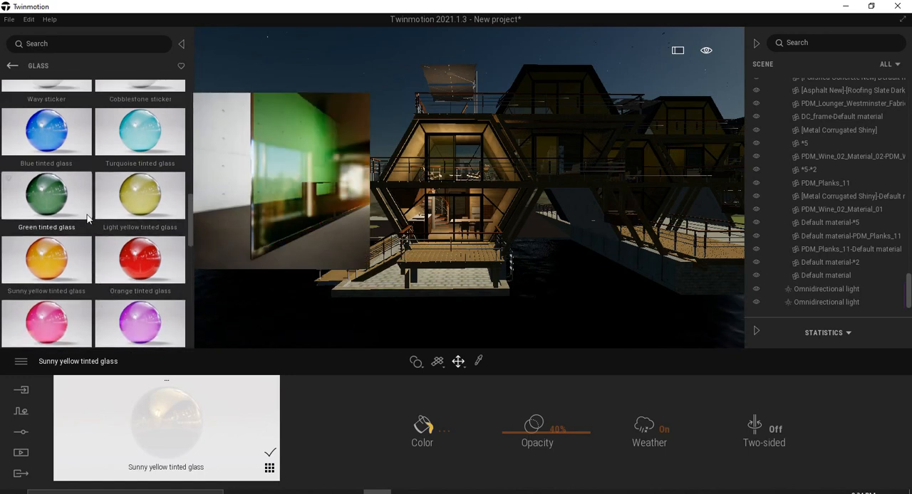
left_click_drag(51, 124, 367, 143)
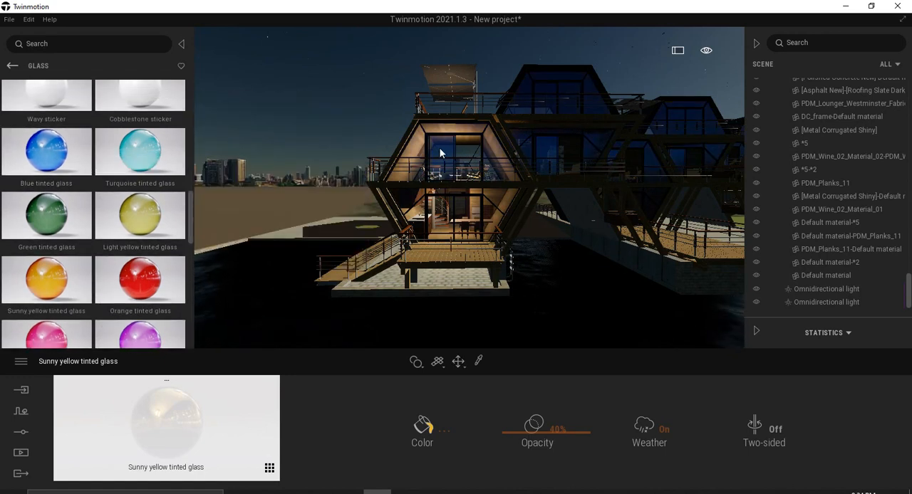
Apply the Turquoise tinted glass material to the upper-floor glazing in place of the blue glass.
scroll(140, 299, "down", 7)
scroll(102, 241, "up", 6)
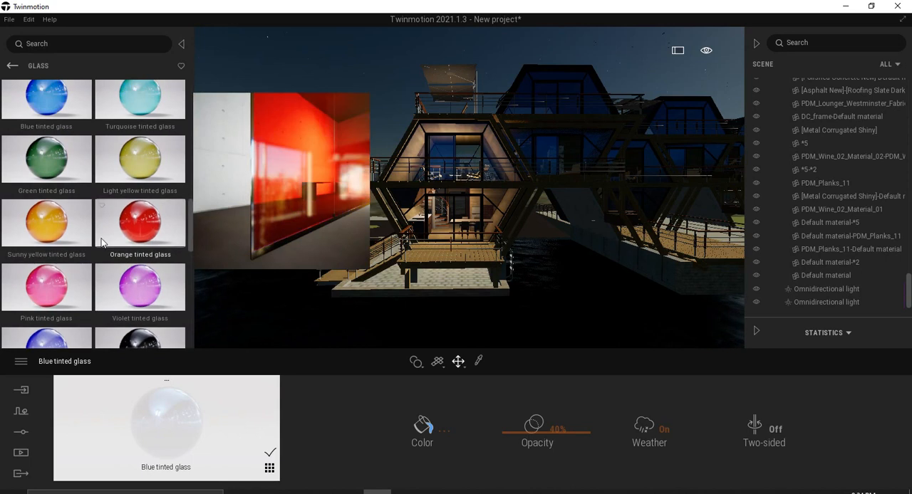
scroll(102, 243, "up", 3)
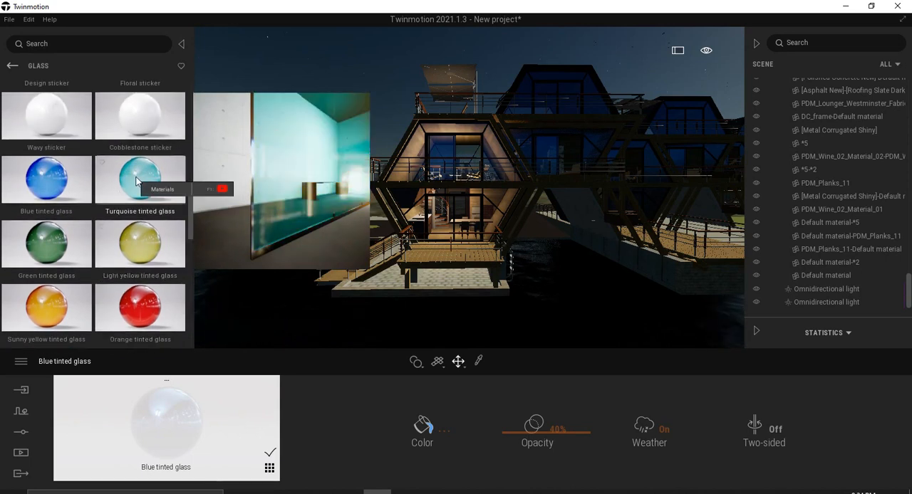
left_click_drag(138, 182, 440, 150)
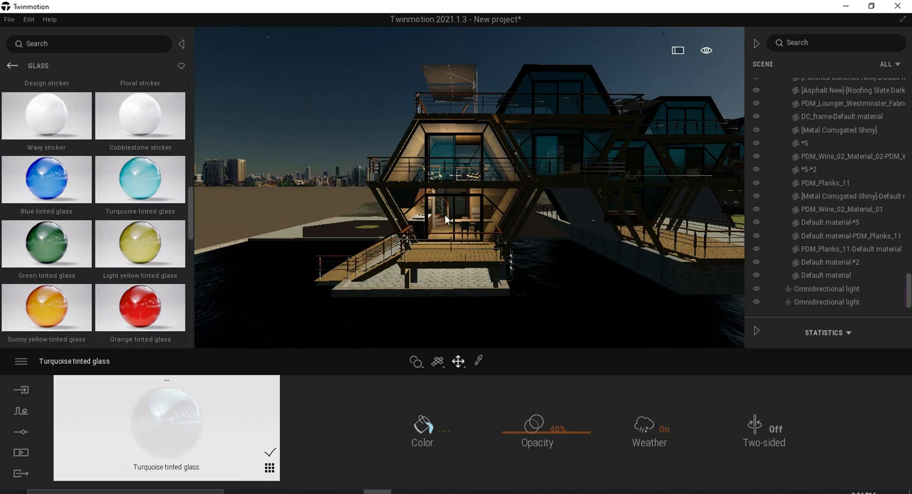
Set the opacity of the Turquoise tinted glass to 65%.
scroll(444, 214, "up", 3)
scroll(448, 222, "down", 1)
middle_click_drag(450, 226, 499, 318)
scroll(499, 318, "up", 1)
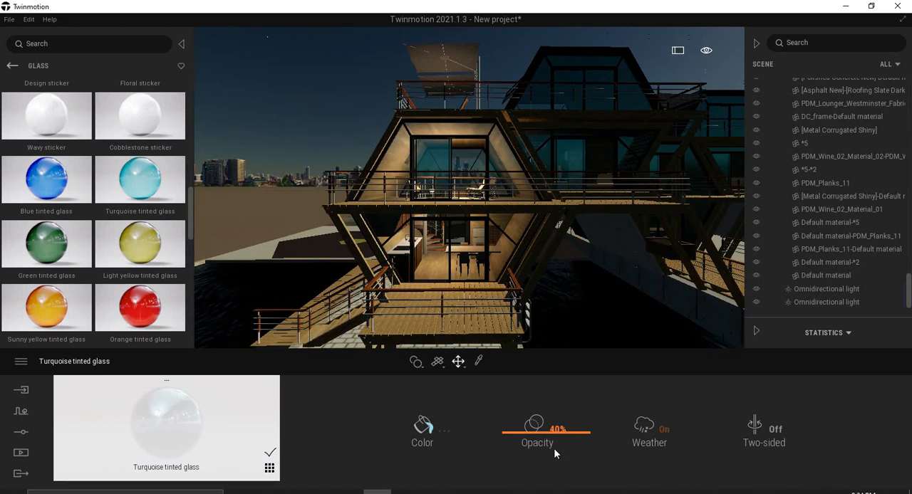
mouse_move(542, 434)
left_mouse_down()
mouse_move(544, 382)
mouse_move(545, 464)
mouse_move(548, 423)
left_mouse_up()
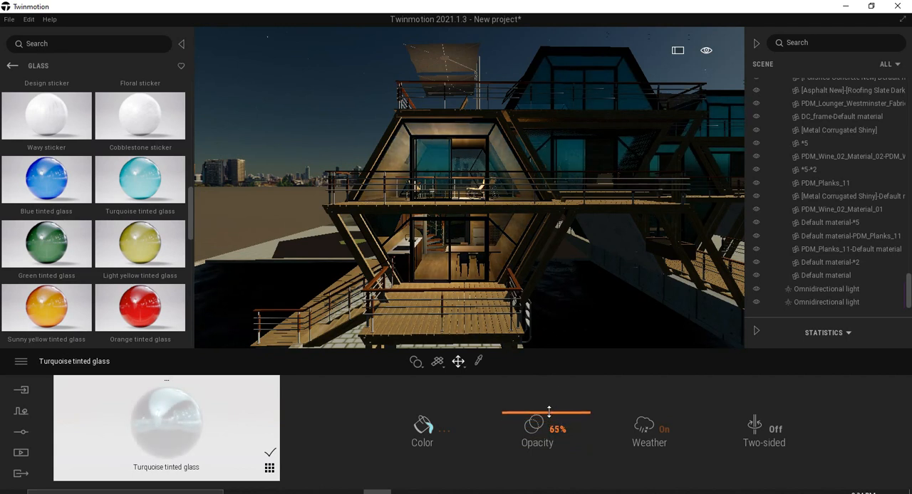
Examine the houseboat's turquoise glazing at night, both up close and from a distance.
scroll(454, 191, "down", 6)
middle_click_drag(464, 250, 435, 253, "shift")
scroll(426, 254, "up", 7)
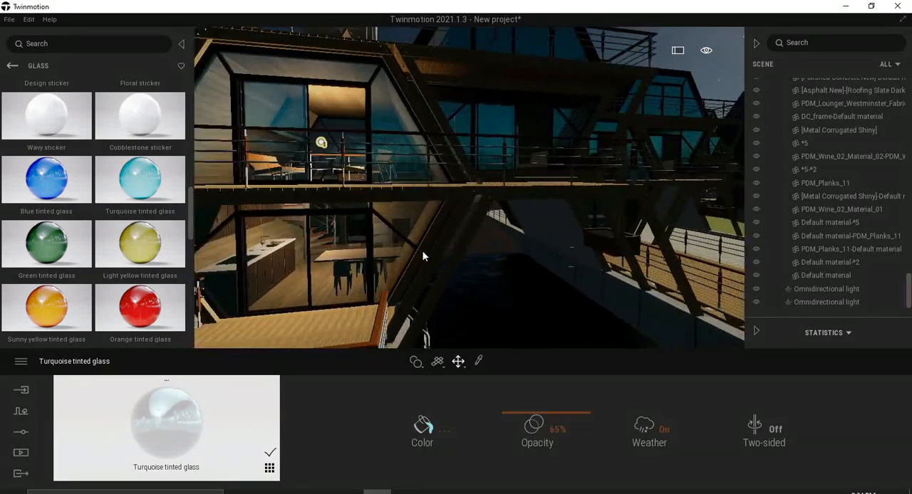
scroll(426, 255, "down", 3)
scroll(437, 281, "down", 4)
middle_click_drag(439, 282, 434, 279, "shift")
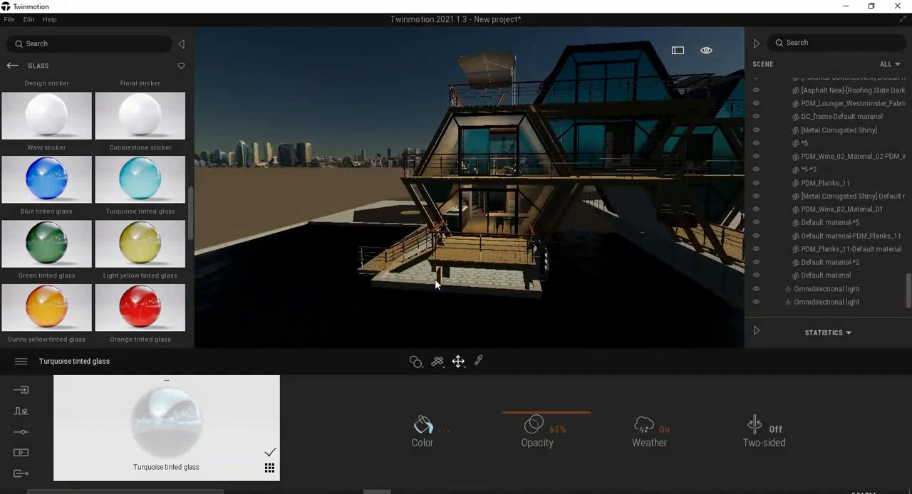
scroll(435, 280, "up", 3)
scroll(460, 269, "down", 4)
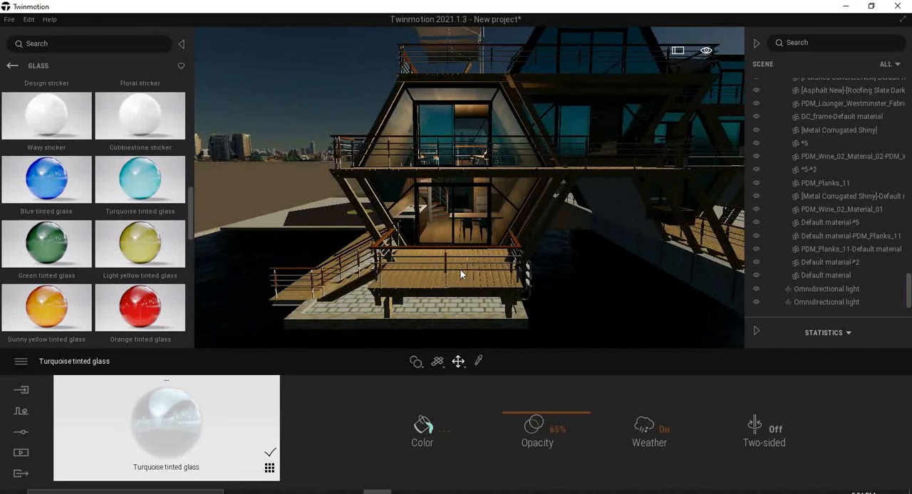
scroll(461, 271, "down", 4)
Set the time of day to 09:39 for a daylight view of the scene.
mouse_move(709, 58)
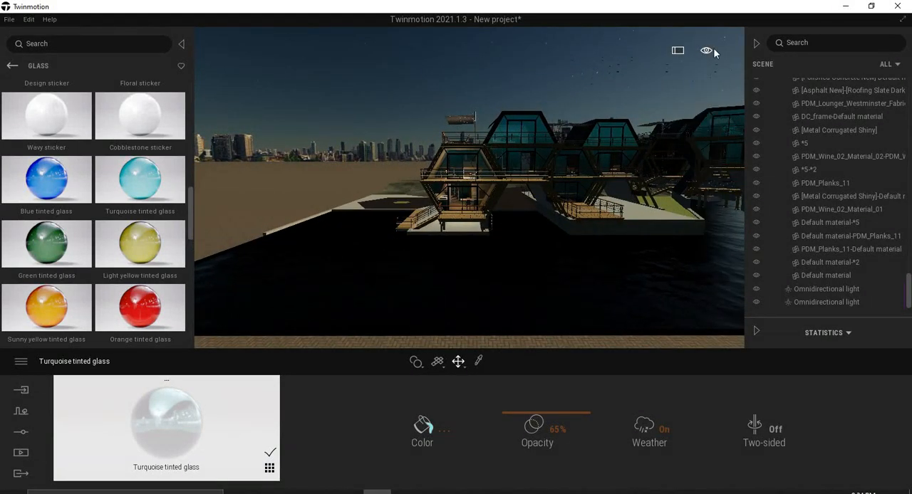
left_click(703, 75)
left_click_drag(645, 157, 646, 101)
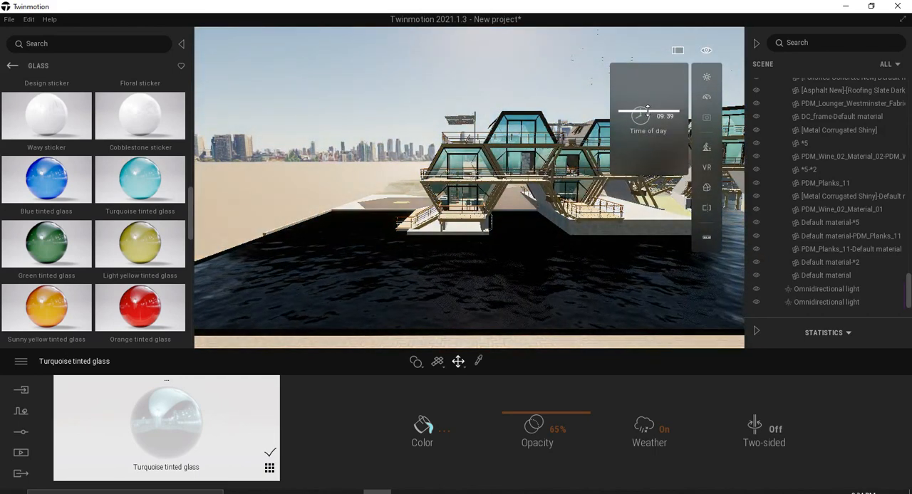
Frame the open paved ground beside the houseboats and open the tree models for vegetation painting.
key("w")
right_click_drag(371, 181, 560, 166)
key("s")
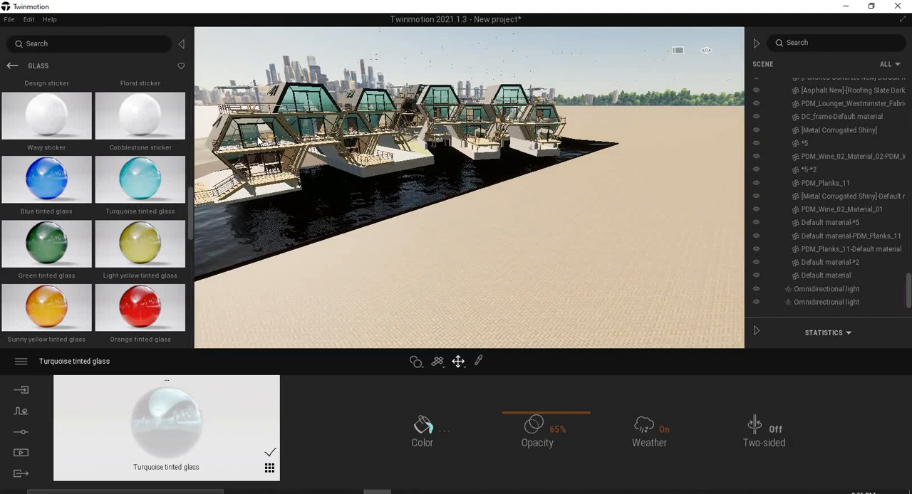
left_click(12, 65)
left_click(20, 413)
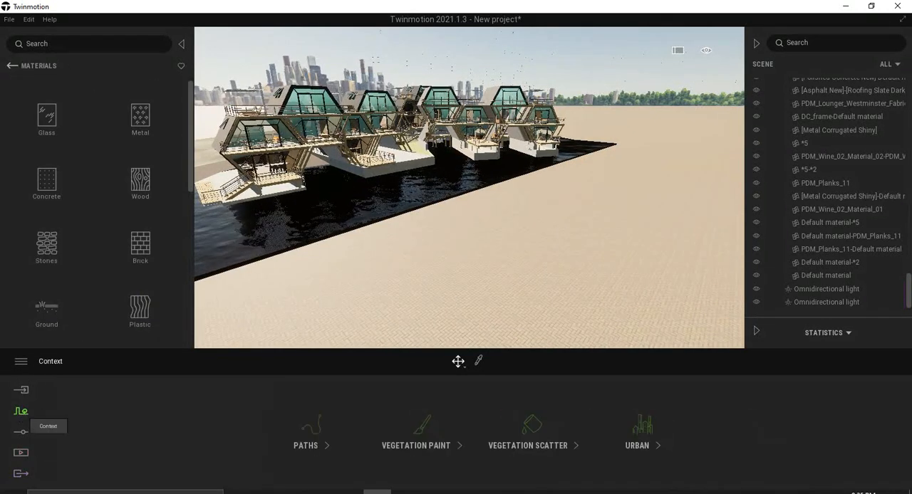
left_click(430, 449)
Place a Nikko fir on the open paved ground beside the water.
mouse_move(59, 226)
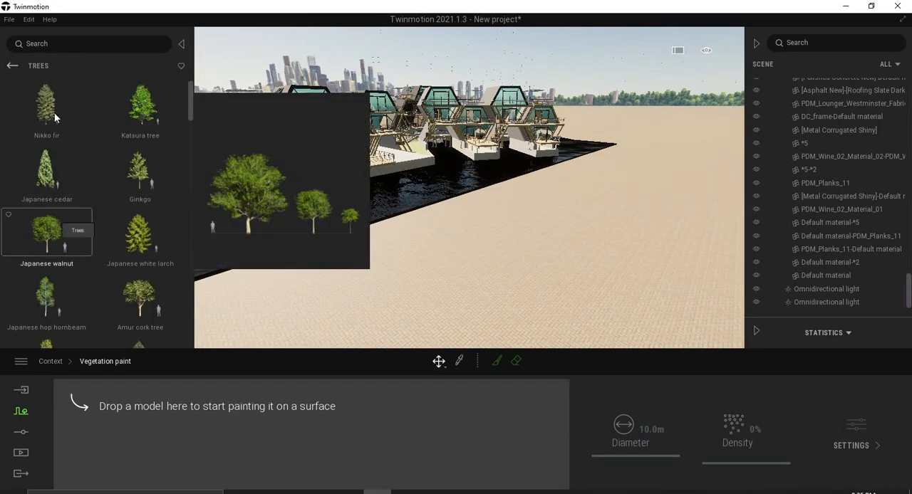
left_click_drag(54, 114, 540, 259)
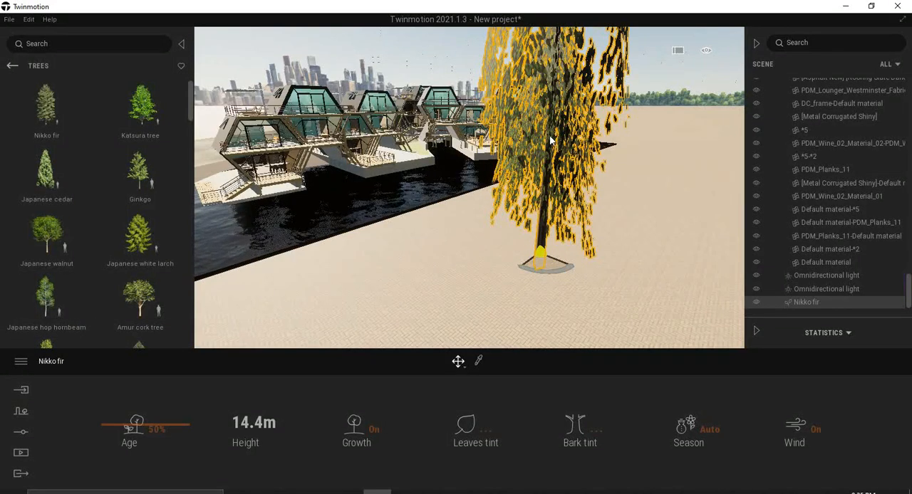
Raise the rendering quality preset in the preferences and accept the change.
left_click(21, 362)
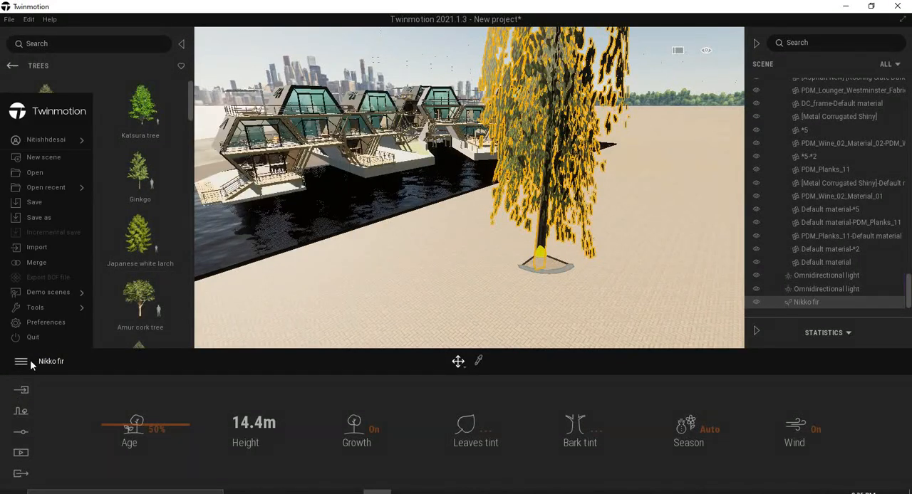
left_click(46, 323)
left_click(456, 91)
left_click(413, 242)
left_click(560, 477)
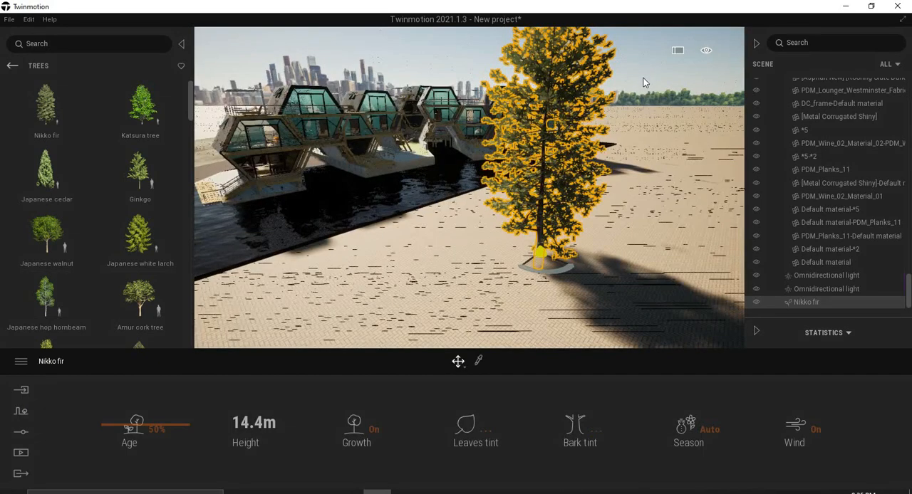
Delete the Nikko fir from the paved ground.
left_click(608, 104)
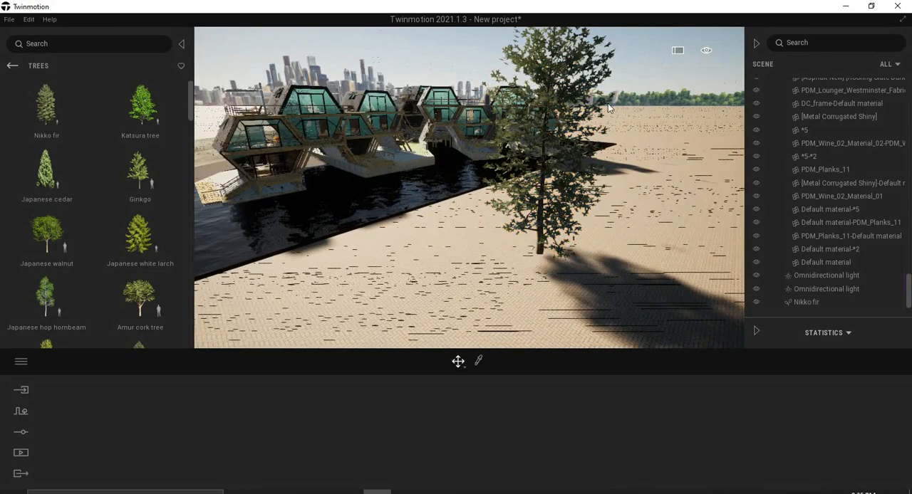
left_click(566, 128)
key("Delete")
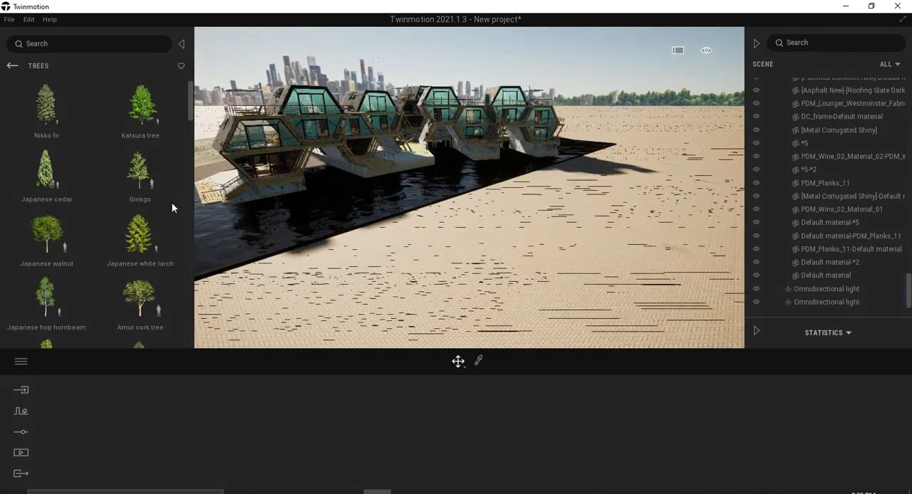
Place a Koyama spruce on the paved ground near the far end of the houseboat row.
scroll(97, 216, "down", 1)
scroll(97, 215, "down", 1)
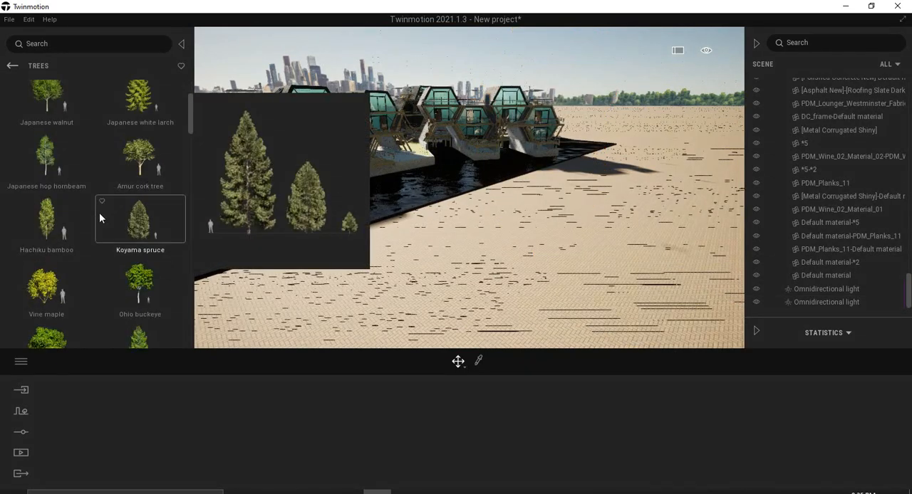
mouse_move(590, 241)
left_mouse_down()
mouse_move(560, 259)
mouse_move(592, 243)
left_mouse_up()
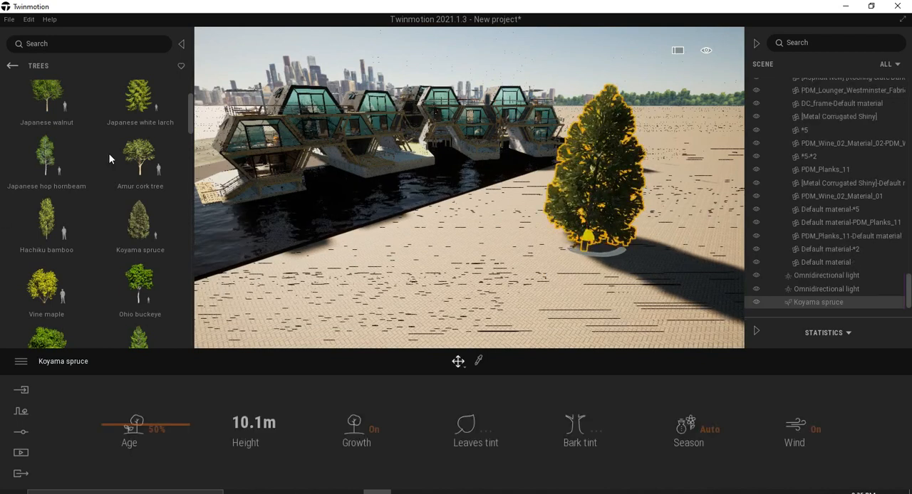
Place an Amur cork tree in front of the spruce and set its age to 100%.
left_click_drag(500, 276, 490, 263)
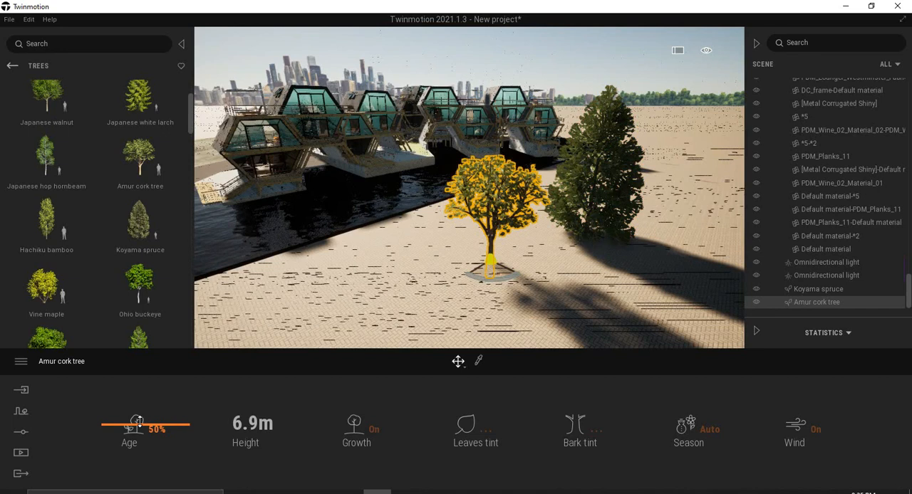
left_click_drag(136, 419, 133, 350)
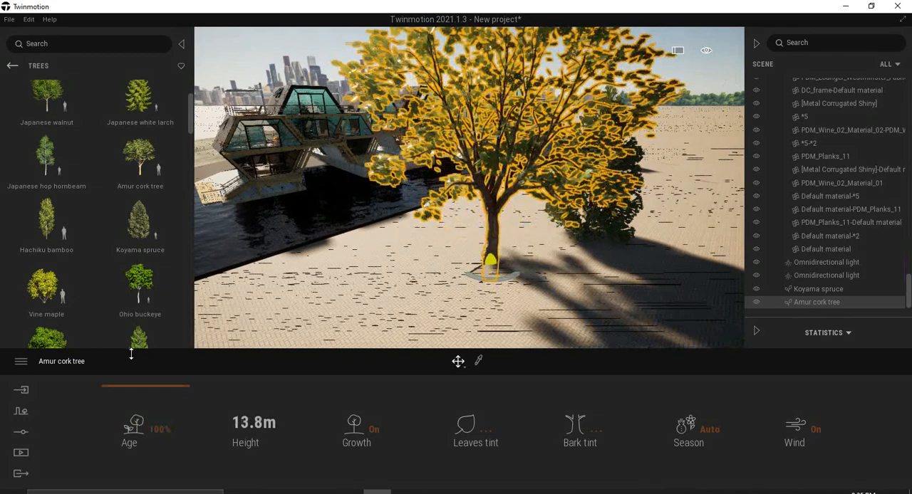
Try the Amur cork tree's age at 21% and 100%, and delete both the cork tree and the Koyama spruce.
left_click_drag(134, 400, 134, 460)
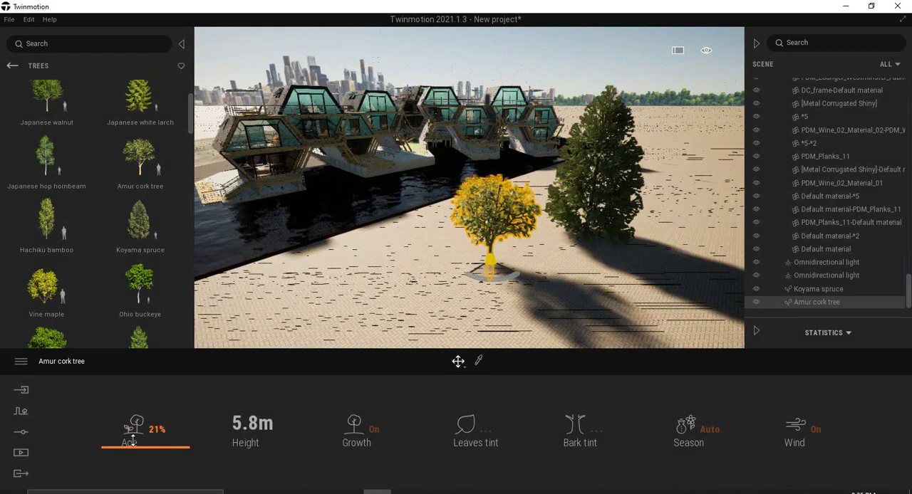
left_click_drag(138, 411, 150, 332)
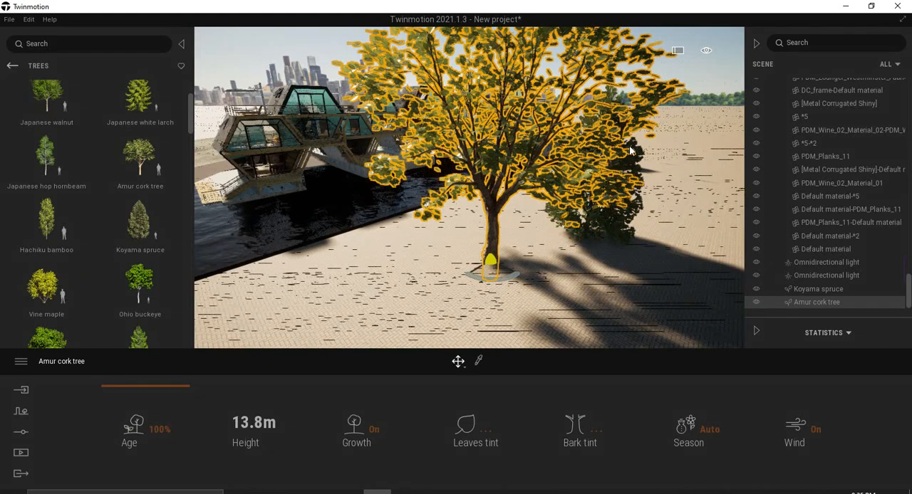
key("Delete")
left_click(620, 177)
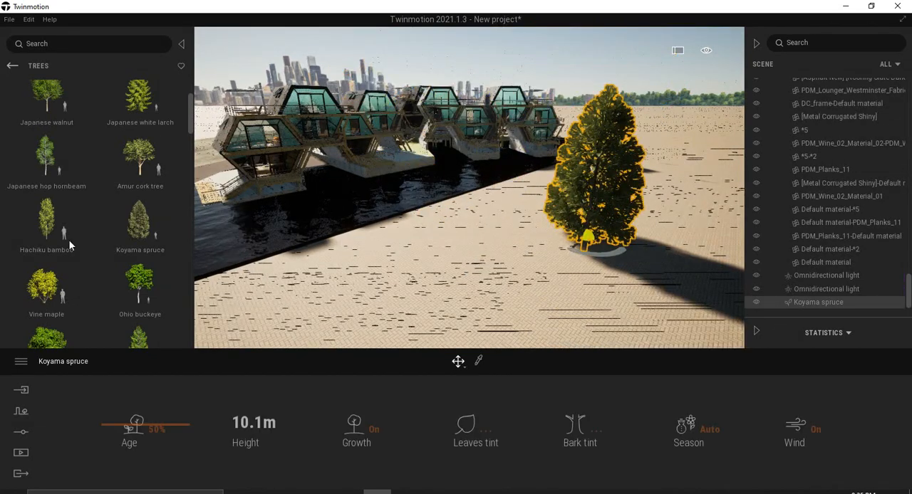
key("Delete")
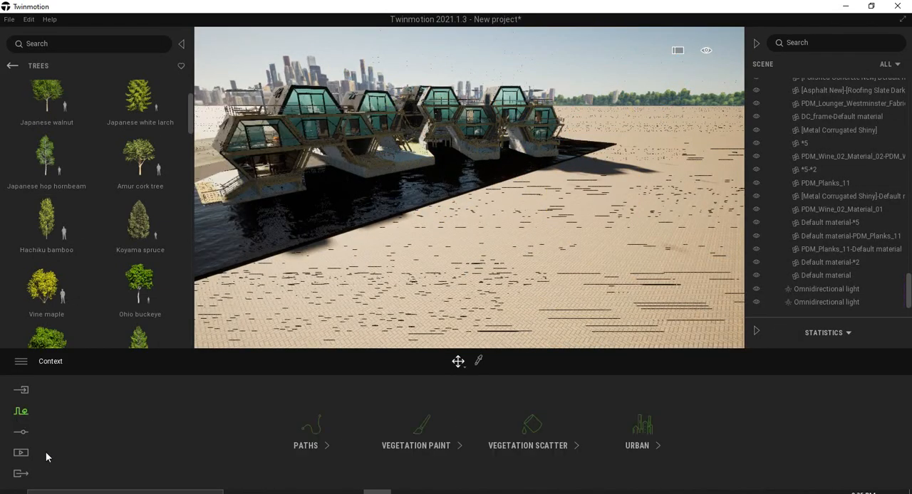
Start a vegetation paint set and add three Norway Spruce entries to its palette.
left_click(420, 444)
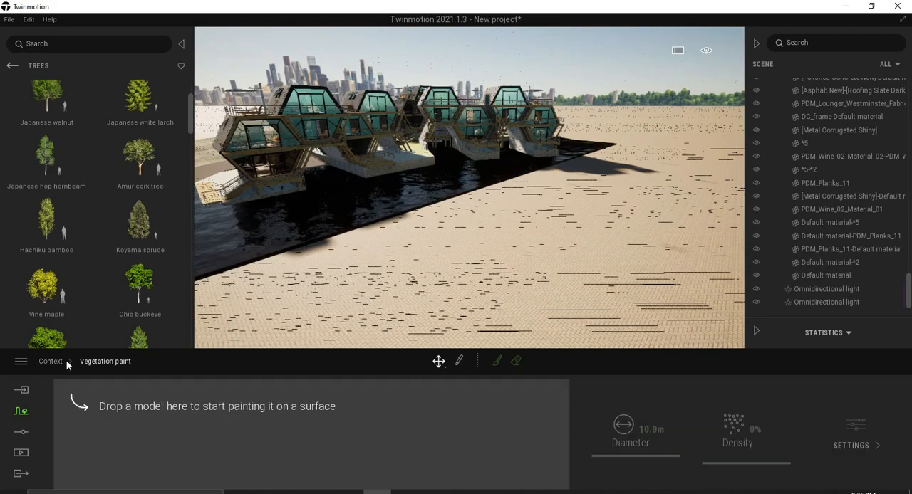
scroll(53, 228, "down", 10)
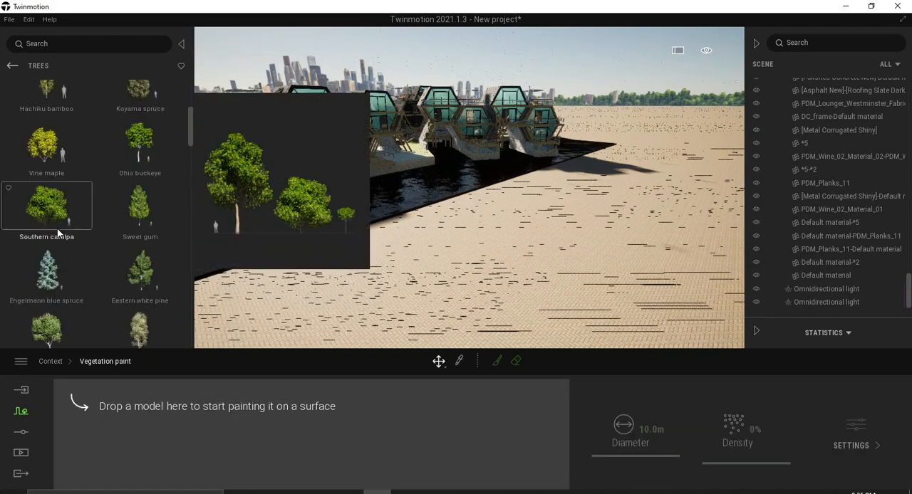
scroll(58, 233, "down", 8)
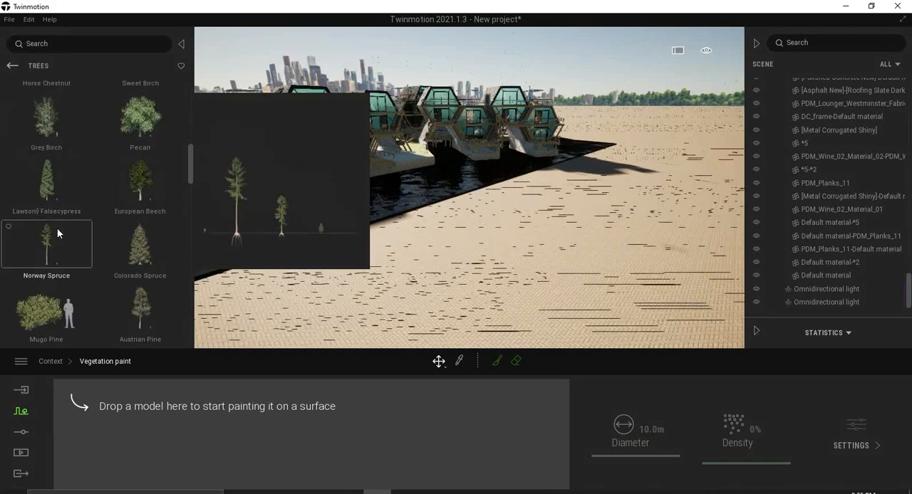
scroll(54, 206, "down", 1)
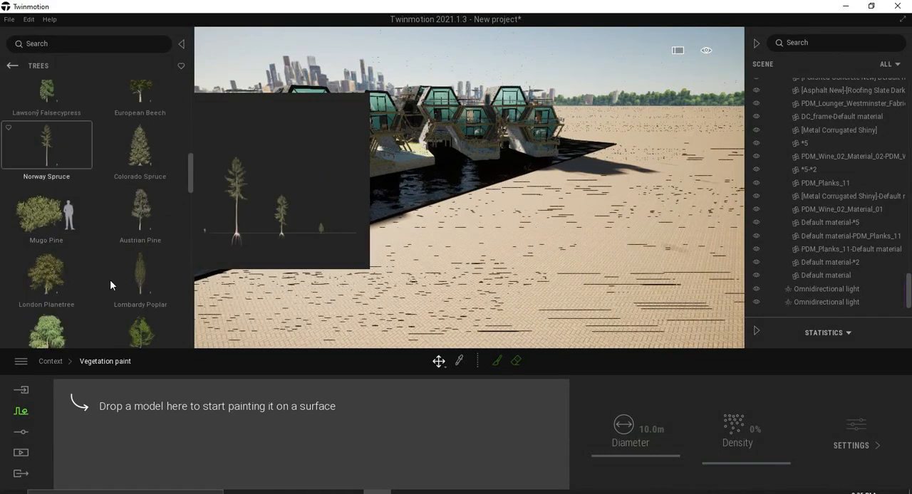
left_click_drag(110, 285, 123, 408)
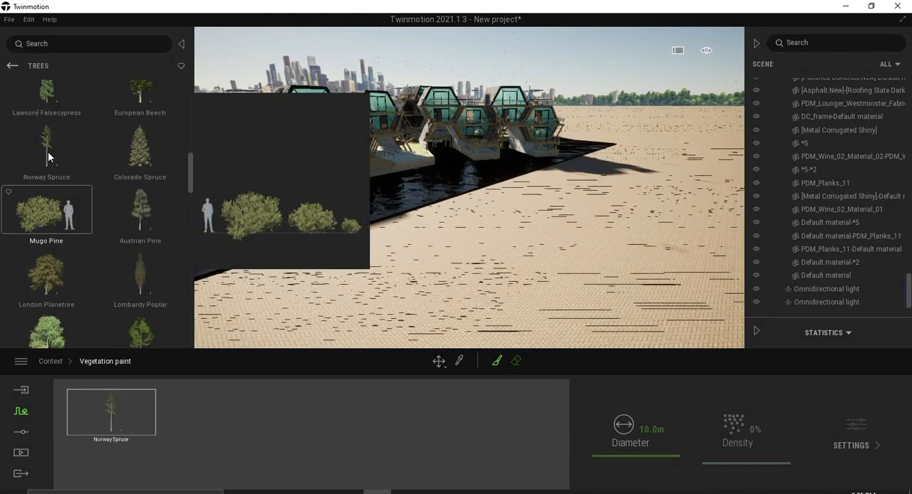
mouse_move(47, 154)
left_mouse_down()
mouse_move(84, 183)
mouse_move(289, 445)
left_mouse_up()
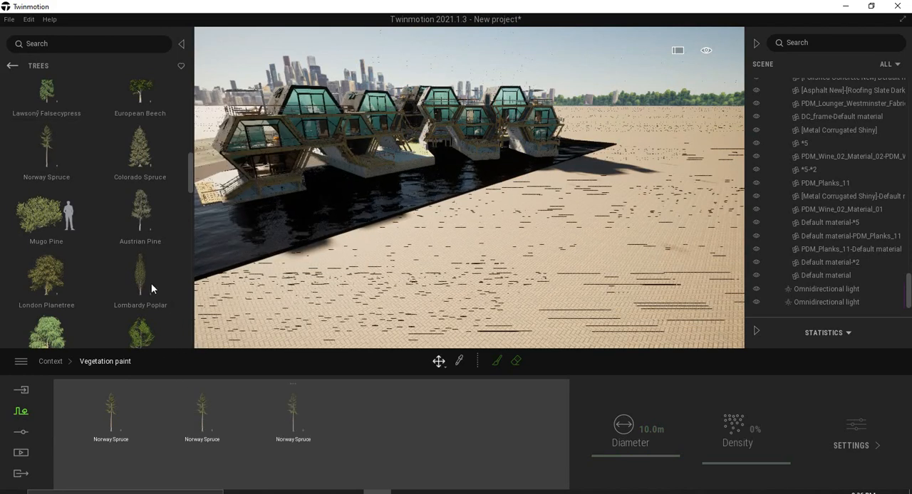
Add a Lombardy Poplar, a Weeping Willow and a Western Red Cedar to the vegetation paint palette.
left_click_drag(152, 284, 370, 439)
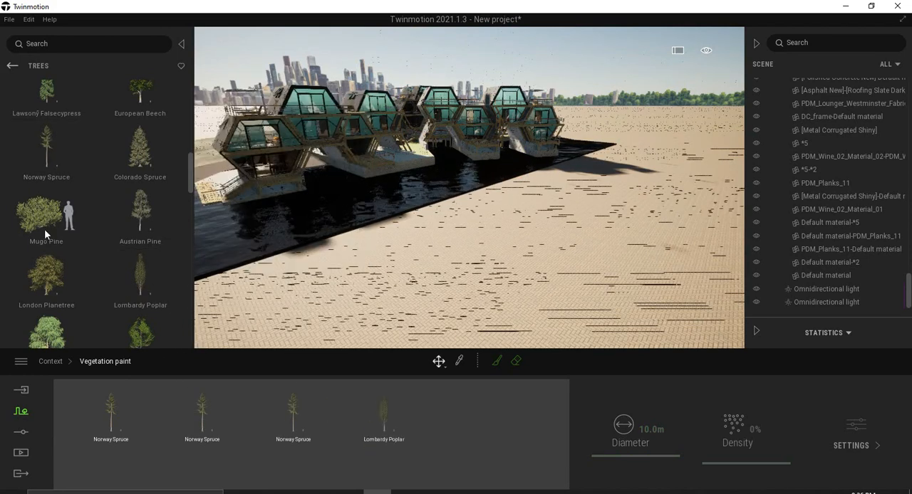
scroll(45, 229, "down", 2)
mouse_move(54, 230)
left_mouse_down()
mouse_move(224, 301)
mouse_move(431, 424)
mouse_move(444, 423)
mouse_move(437, 420)
left_mouse_up()
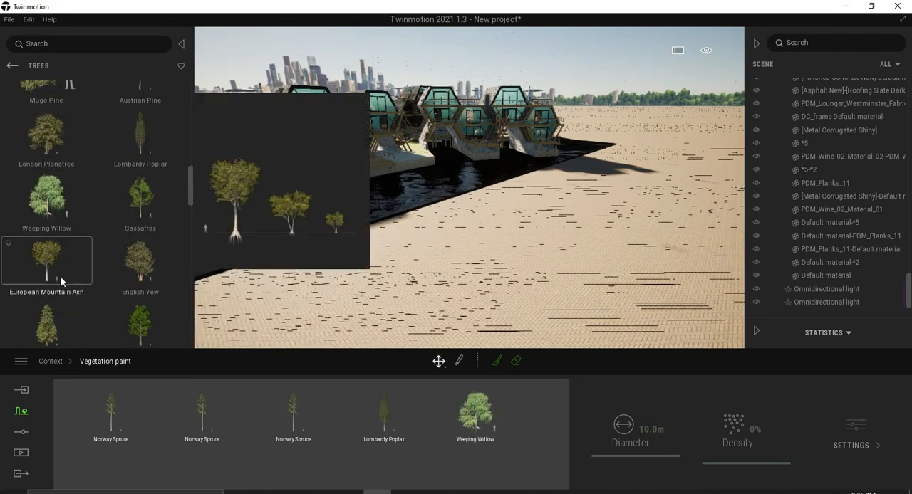
scroll(61, 277, "down", 2)
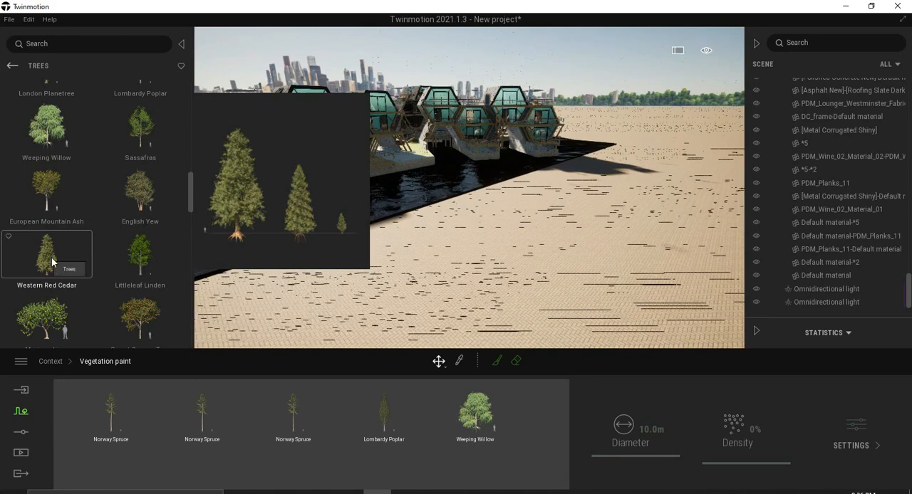
left_click_drag(137, 456, 140, 467)
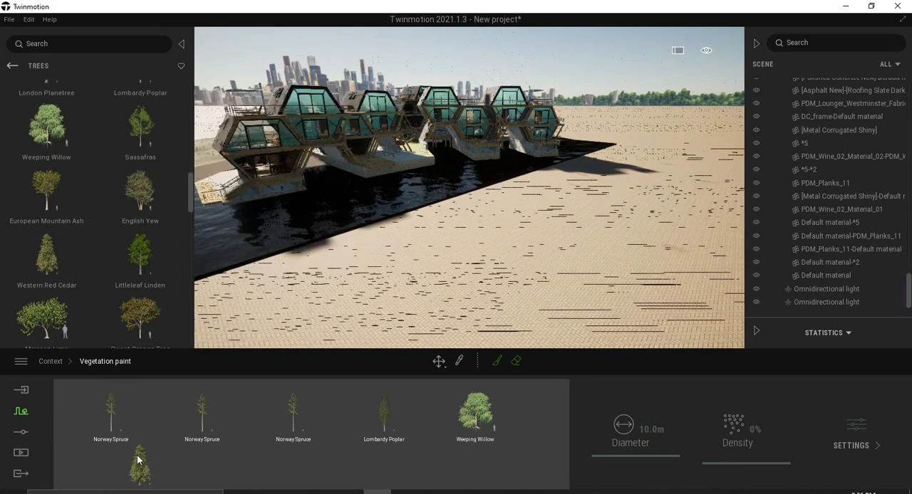
Paint a mix of all six palette trees across the paved ground beside the houseboats.
left_click(112, 414, "shift")
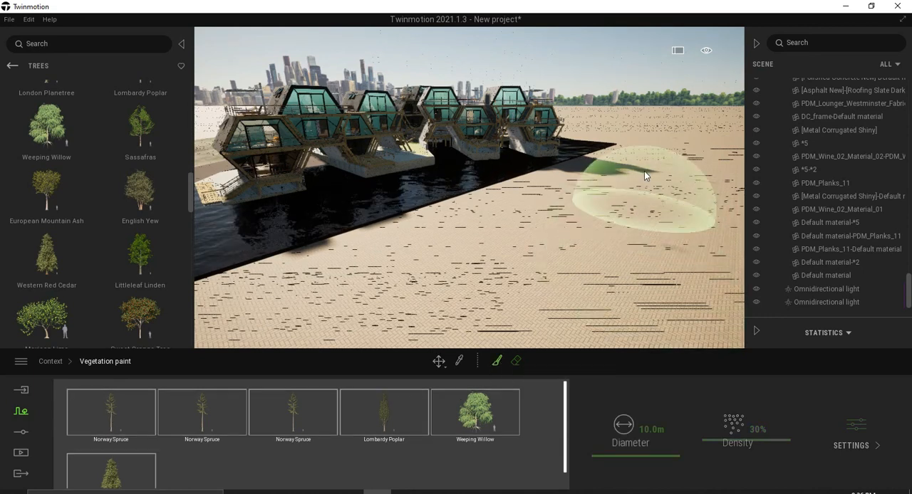
left_click(663, 183)
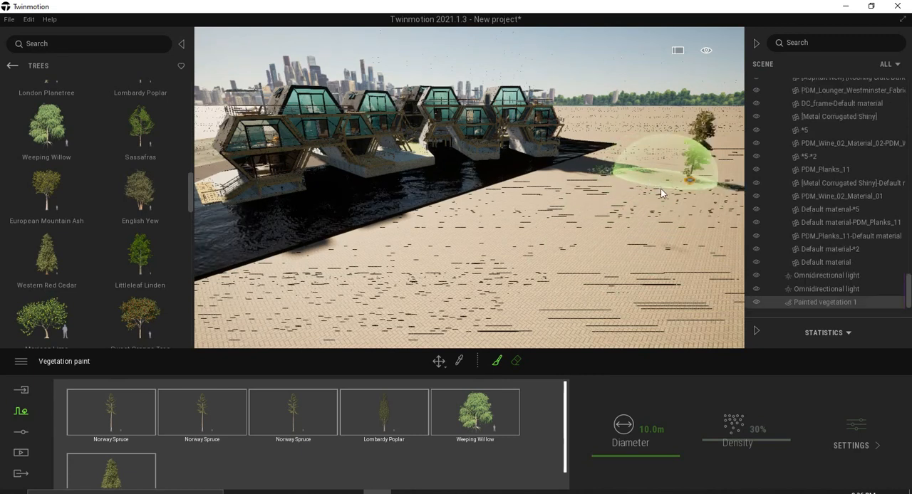
mouse_move(618, 204)
left_mouse_down()
mouse_move(564, 211)
mouse_move(477, 282)
mouse_move(388, 313)
mouse_move(600, 288)
mouse_move(665, 270)
mouse_move(641, 234)
mouse_move(585, 261)
left_mouse_up()
scroll(585, 261, "down", 5)
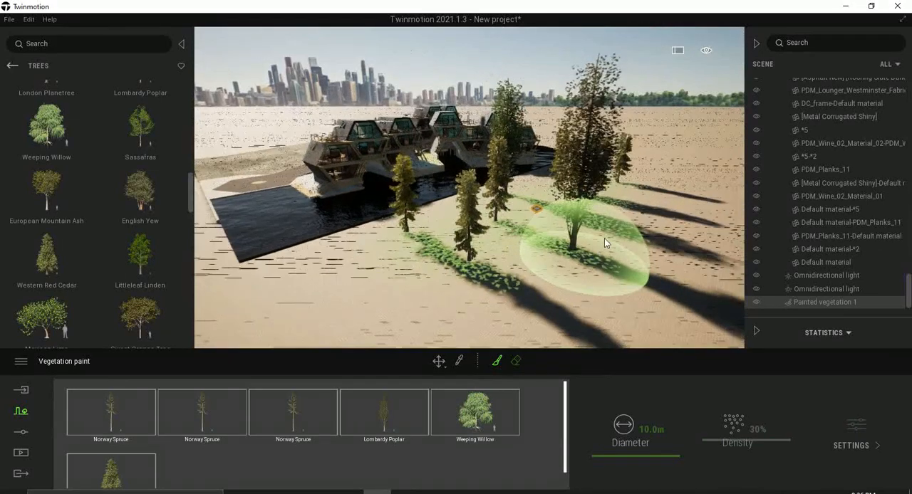
left_click(650, 198)
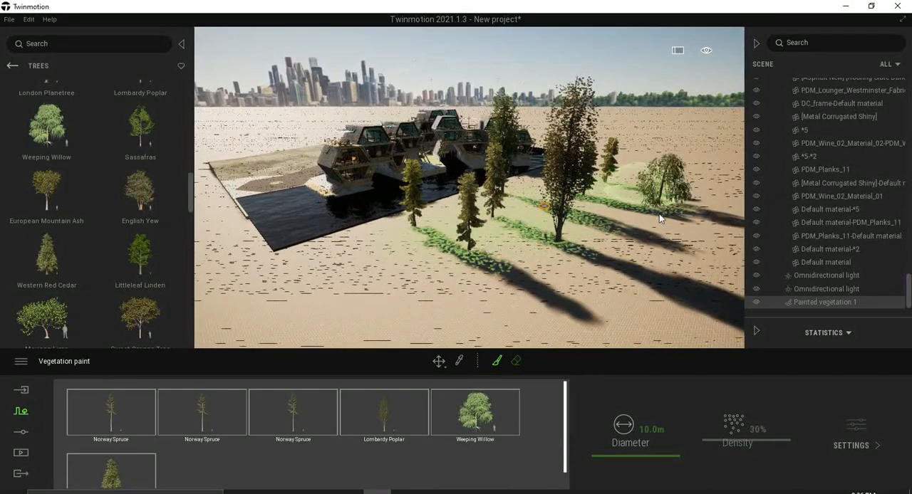
mouse_move(641, 247)
left_mouse_down()
mouse_move(520, 278)
mouse_move(487, 272)
mouse_move(432, 284)
mouse_move(395, 268)
mouse_move(460, 222)
left_mouse_up()
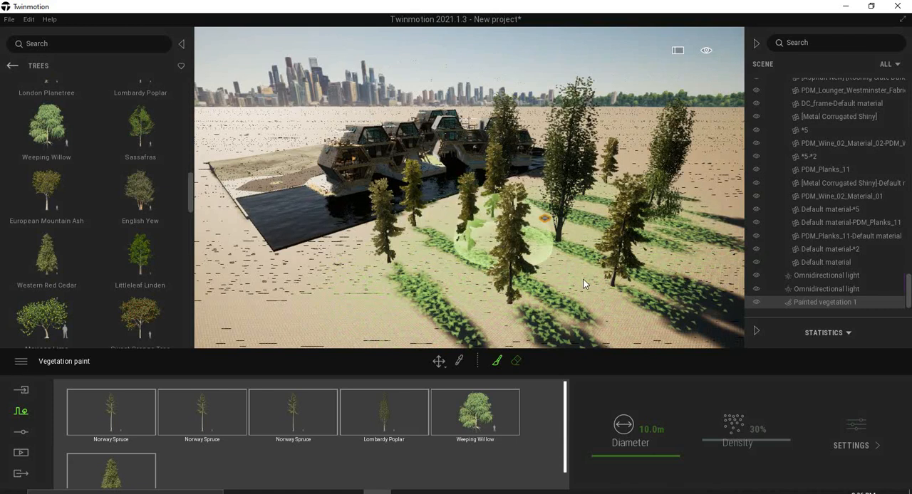
left_click(686, 282)
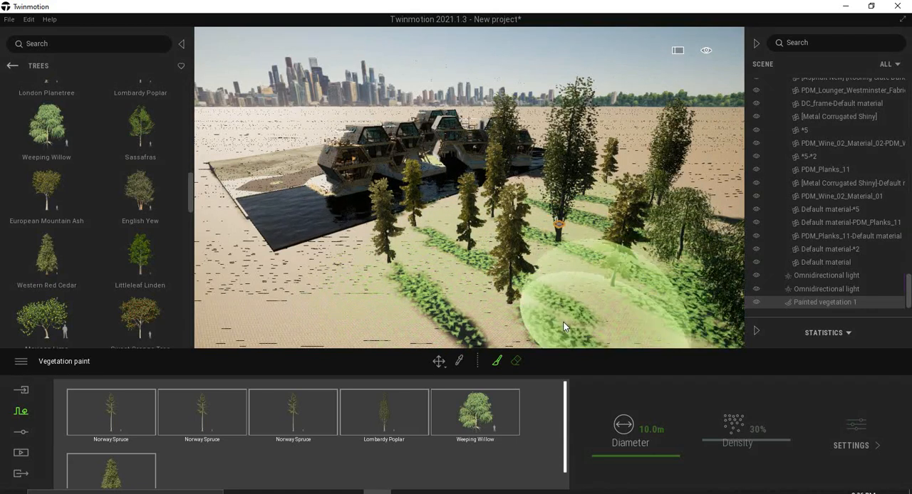
scroll(577, 304, "down", 3)
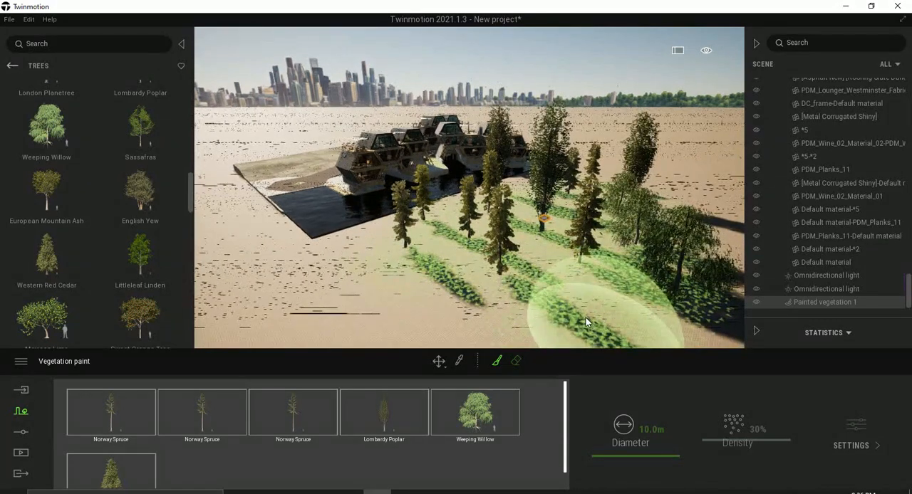
Stop painting and increase the age of the second Norway Spruce entry in the painted vegetation.
left_click(438, 361)
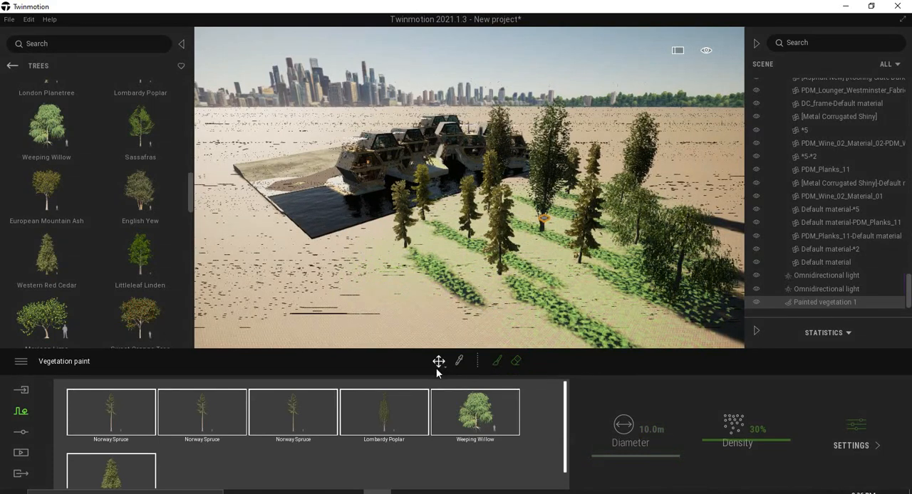
left_click(219, 423)
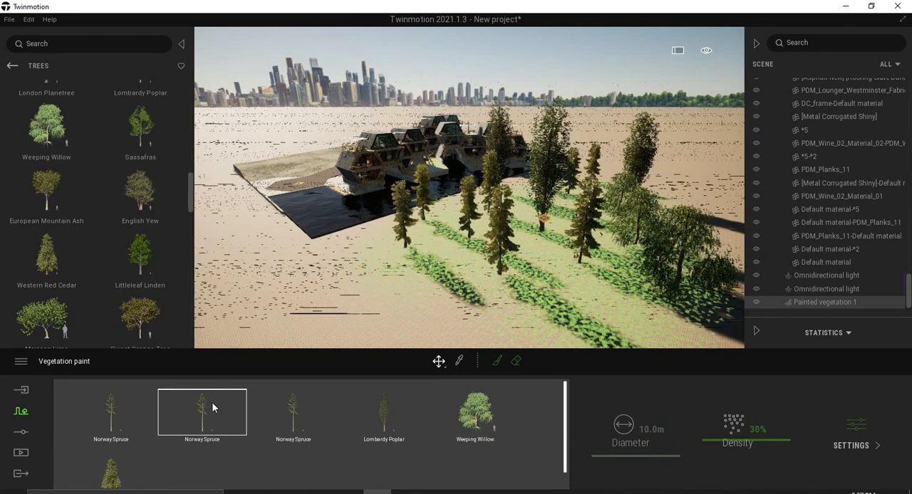
left_click(855, 431)
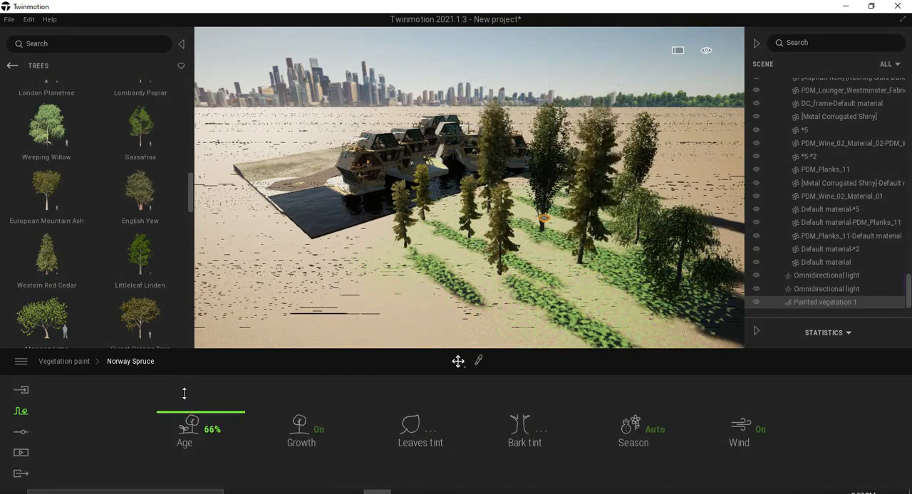
left_click(63, 362)
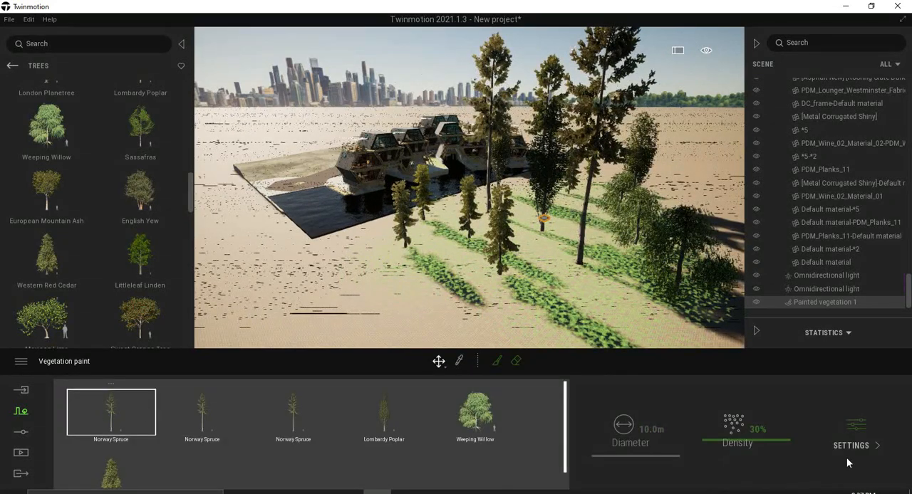
Set the age of the first Norway Spruce entry to 97% and the third Norway Spruce entry to 83%.
double_click(294, 418)
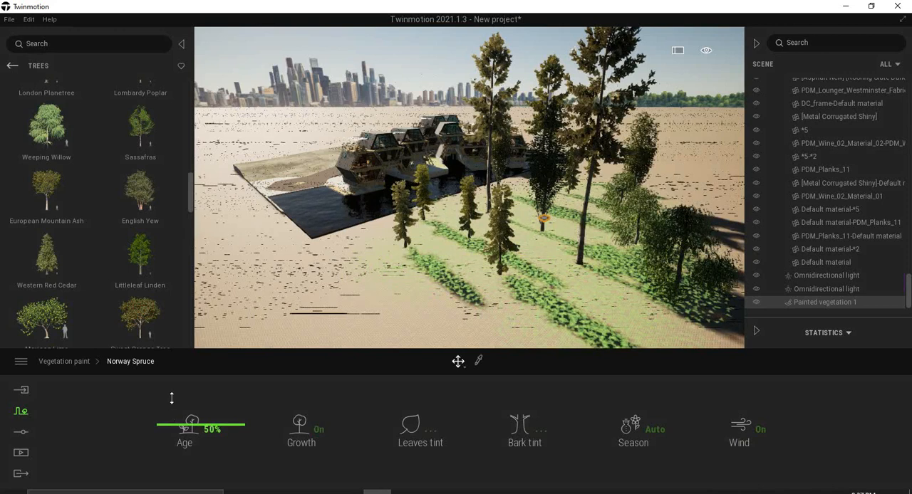
left_click_drag(171, 384, 181, 405)
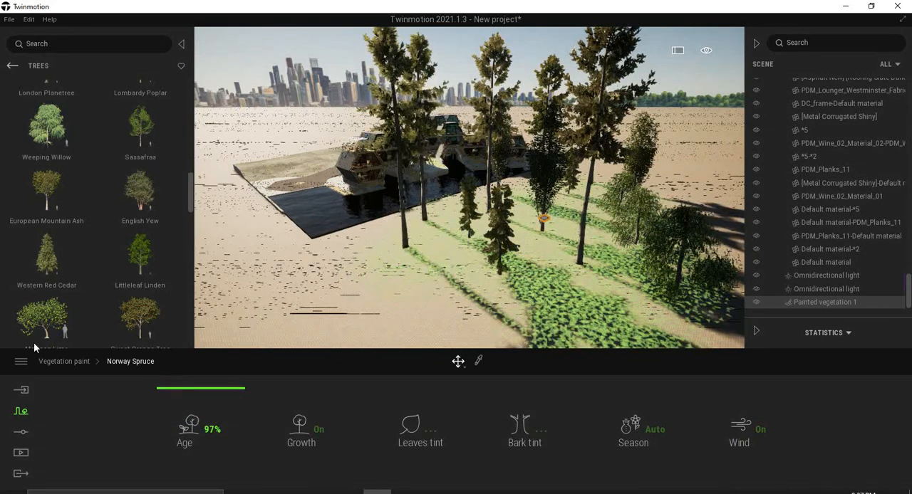
left_click(69, 363)
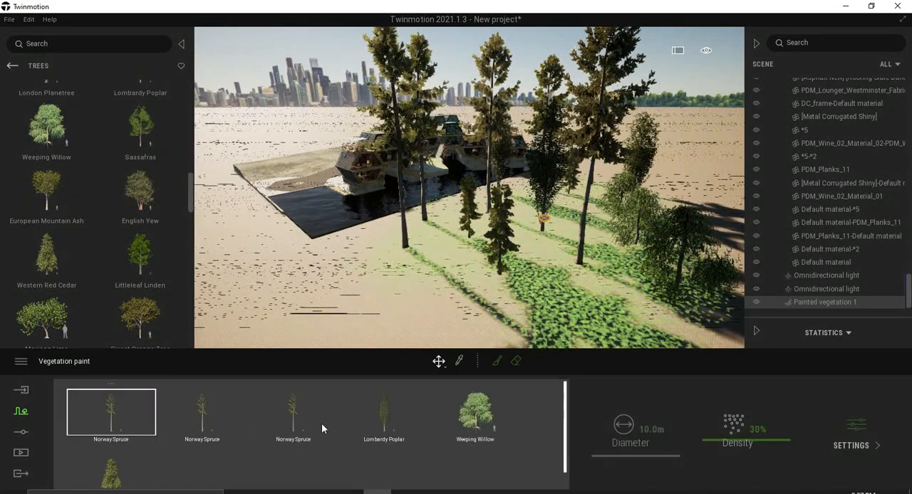
left_click(313, 417)
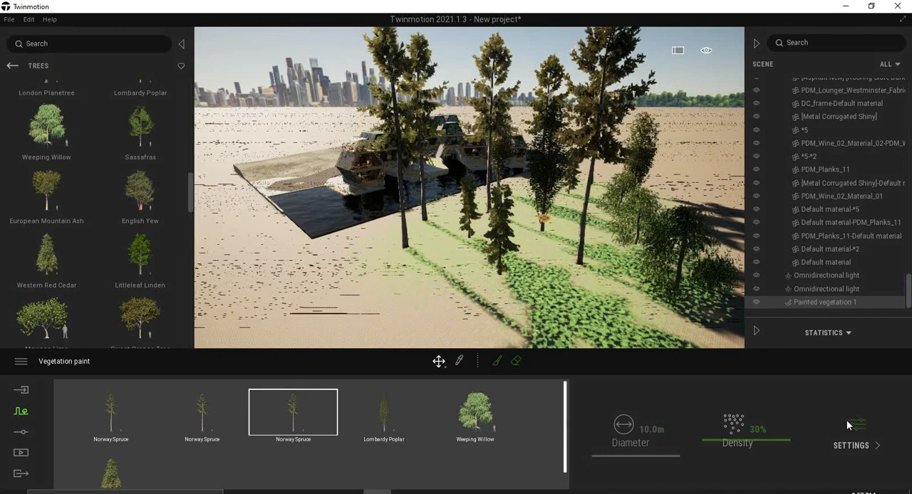
double_click(251, 427)
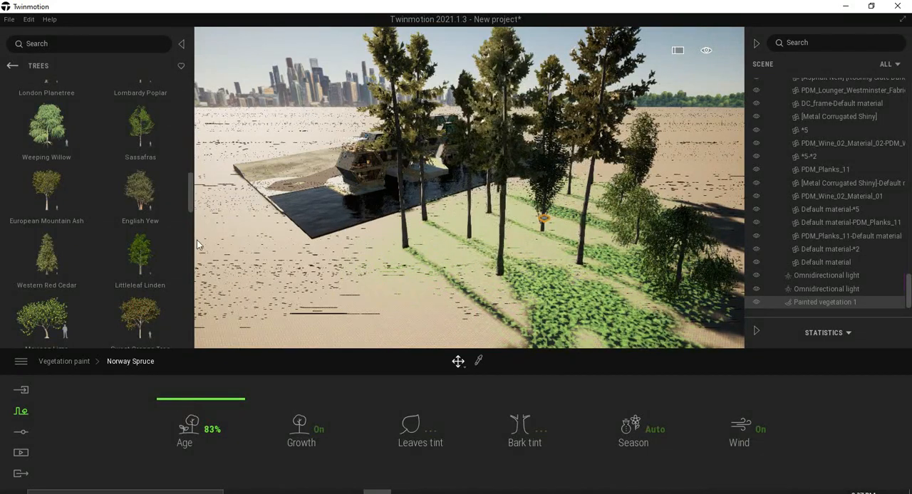
left_click(61, 361)
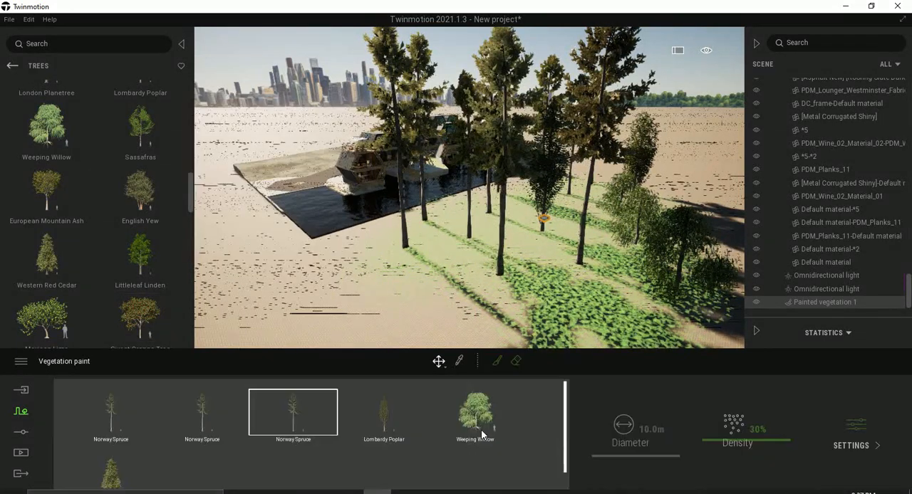
Set the age of the Weeping Willow to 100% and the Western Red Cedar to 93% in the painted vegetation.
left_click(488, 424)
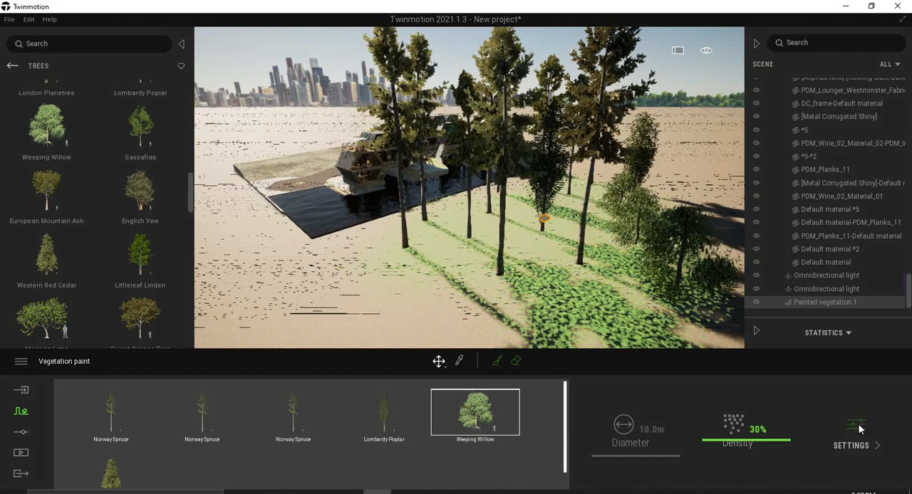
left_click(459, 434)
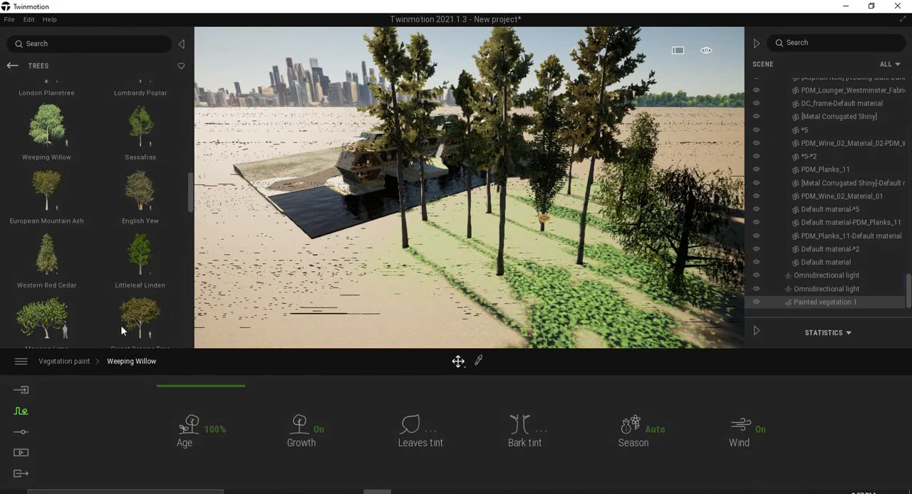
left_click(67, 362)
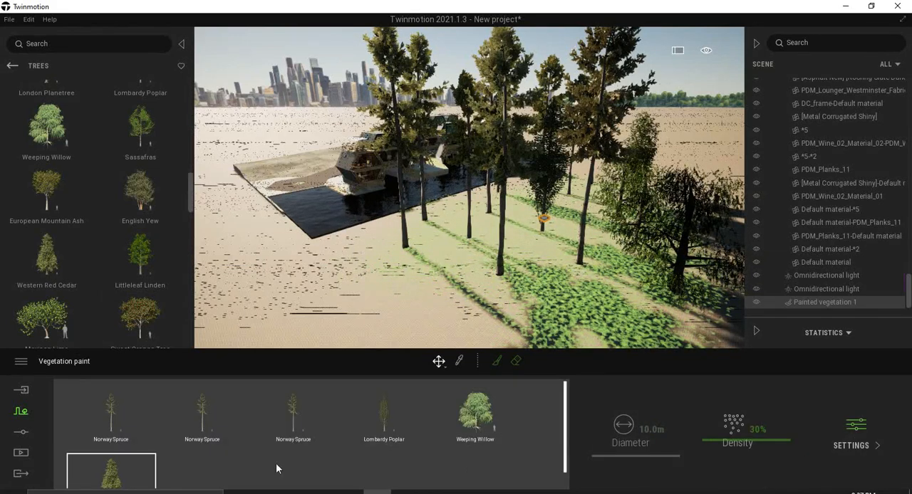
left_click(125, 471)
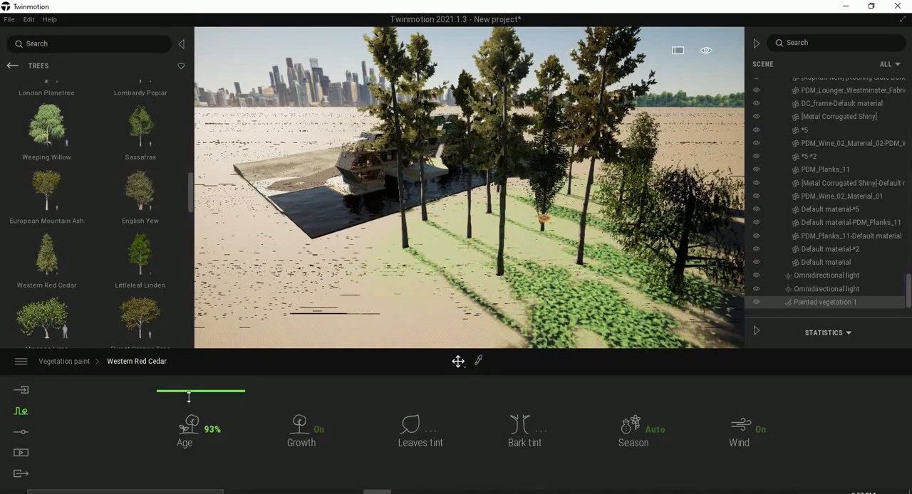
left_click(72, 363)
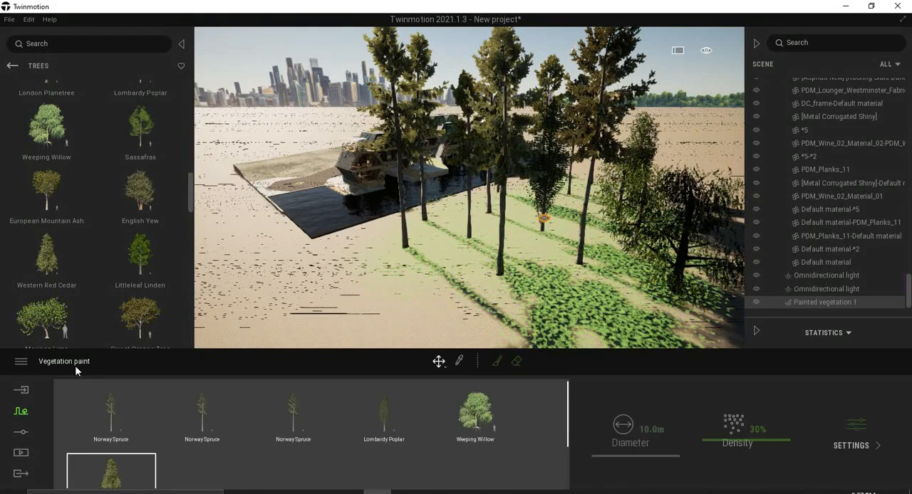
Lower the render quality preset to Low.
left_click(21, 363)
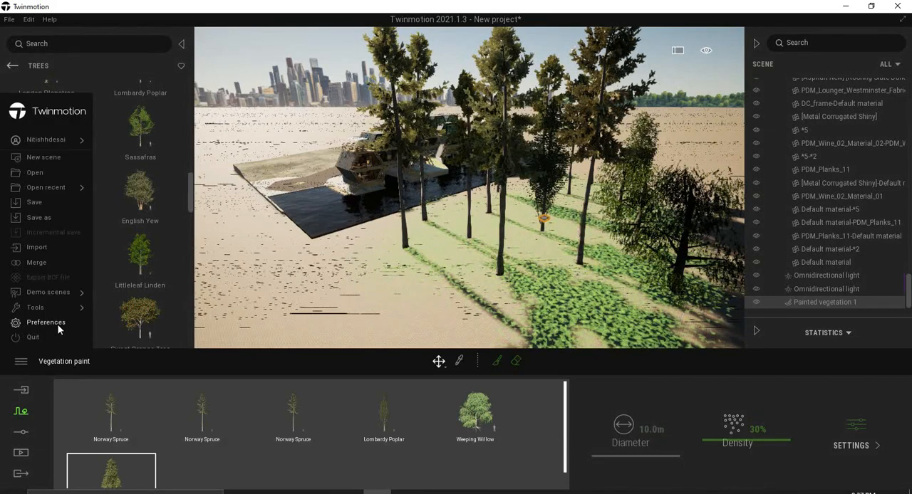
left_click(57, 323)
left_click(450, 93)
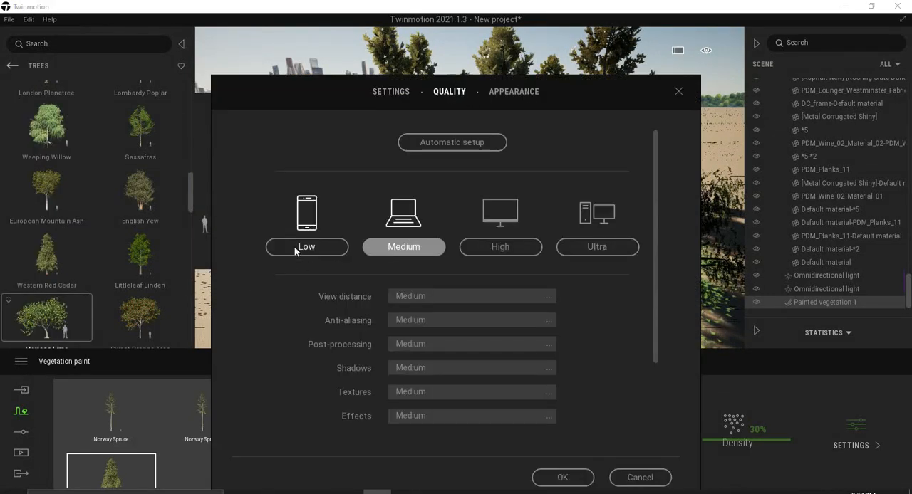
left_click(562, 478)
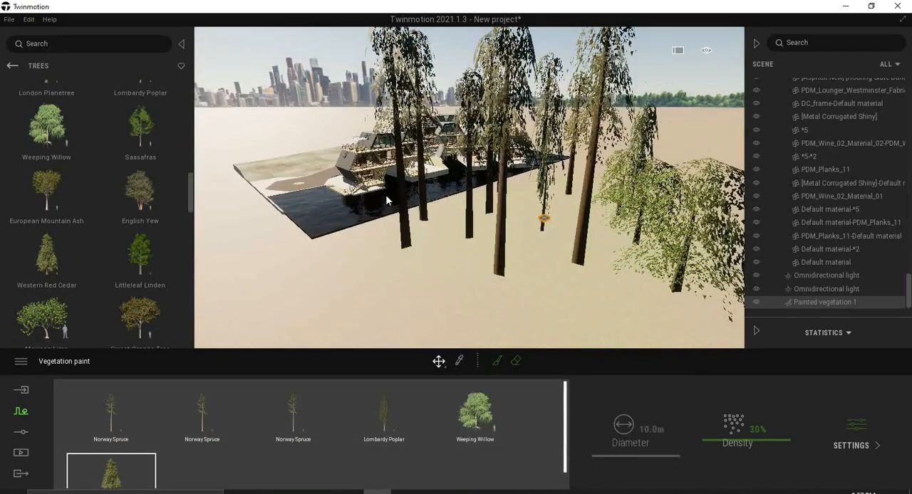
Deselect the vegetation and examine the houseboats, water and painted trees from several angles along the quay.
left_click(313, 71)
scroll(527, 214, "up", 6)
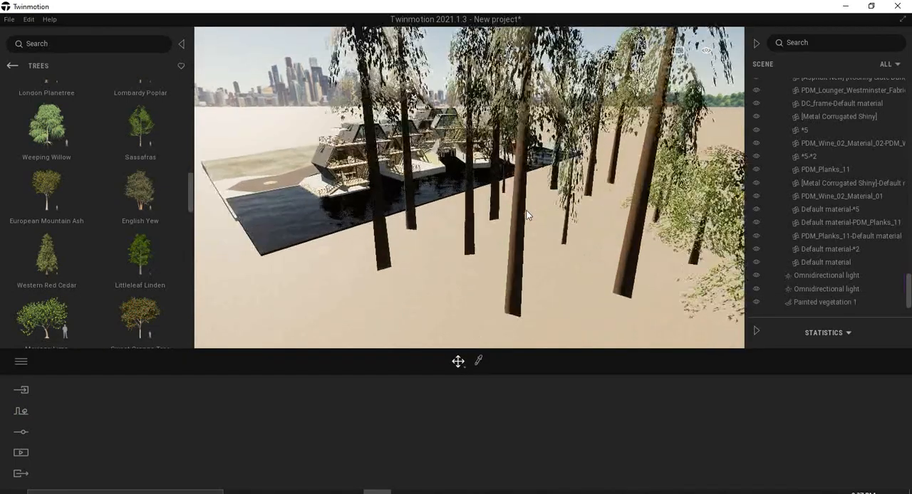
scroll(527, 214, "up", 8)
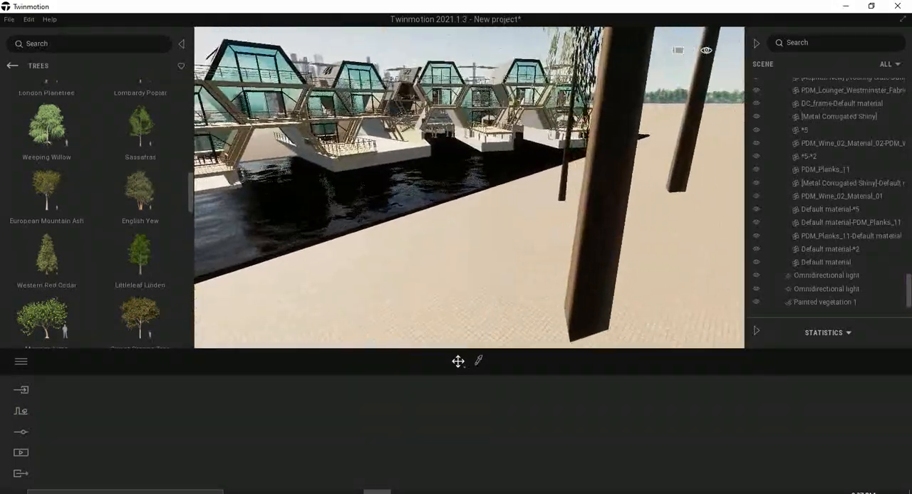
scroll(523, 210, "up", 6)
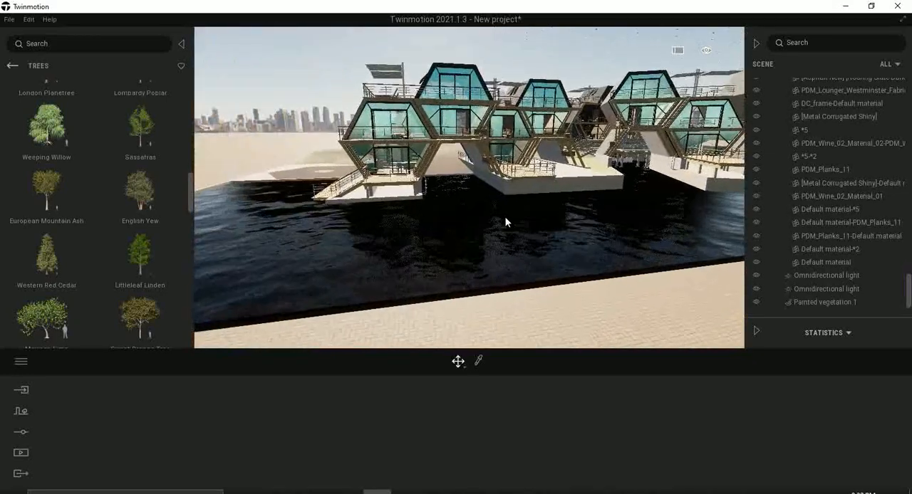
scroll(516, 233, "up", 5)
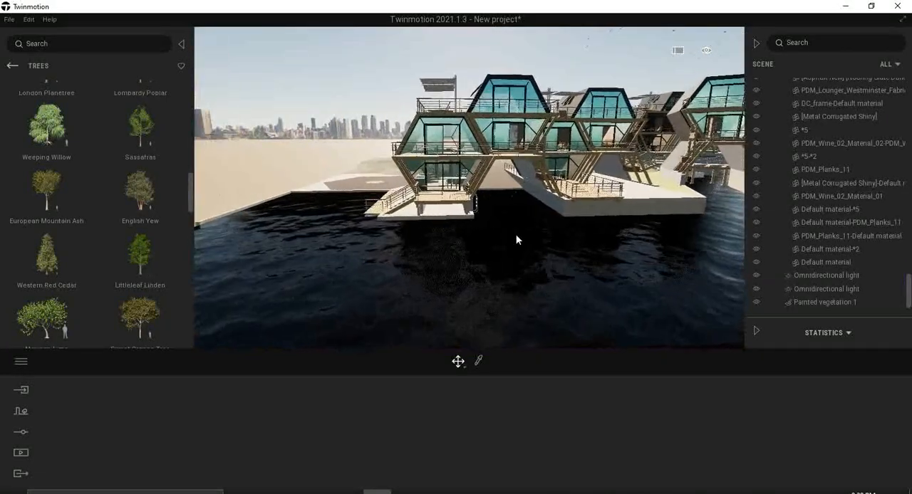
scroll(516, 234, "up", 1)
right_click_drag(515, 234, 515, 235)
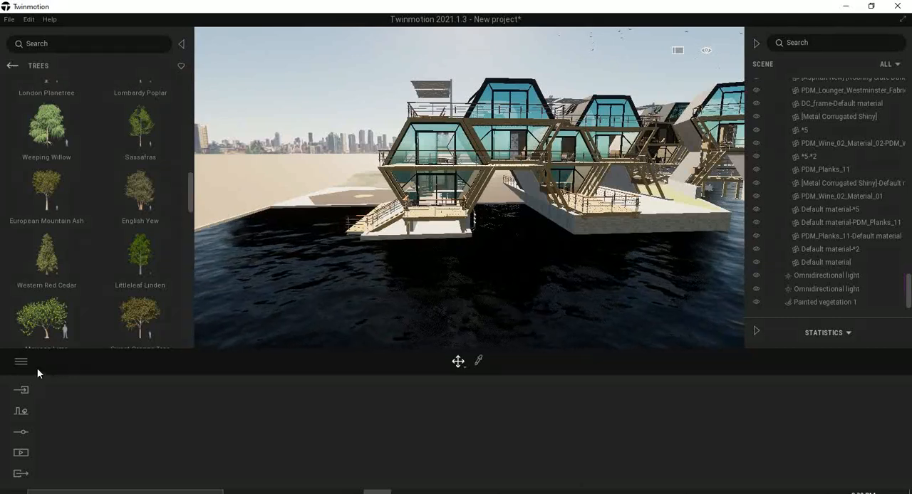
scroll(379, 309, "down", 2)
scroll(379, 309, "down", 2)
middle_click_drag(379, 309, 436, 190)
scroll(437, 190, "up", 2)
right_click_drag(463, 198, 614, 191)
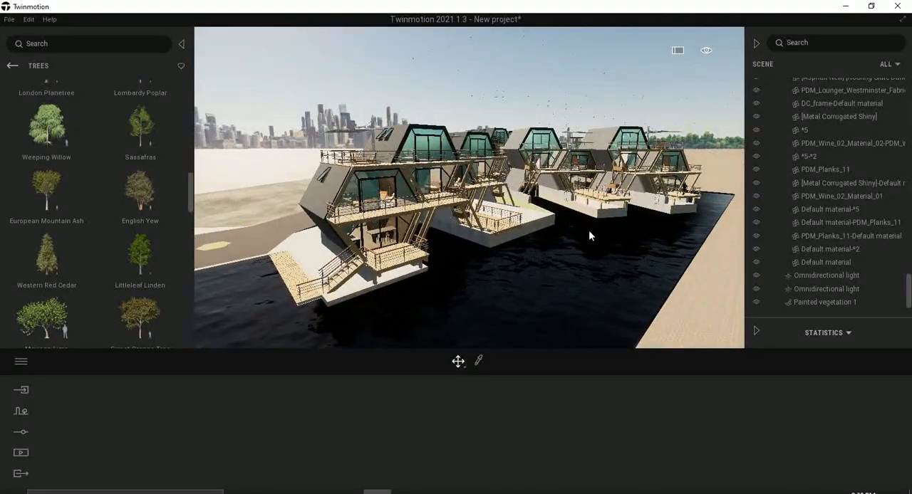
right_click_drag(589, 235, 689, 234)
scroll(278, 212, "down", 3)
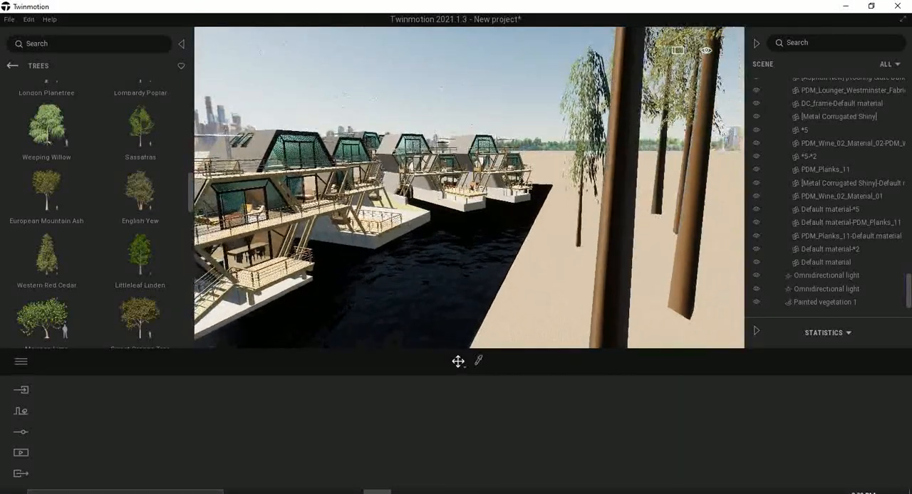
middle_click_drag(278, 211, 335, 211)
scroll(329, 214, "up", 2)
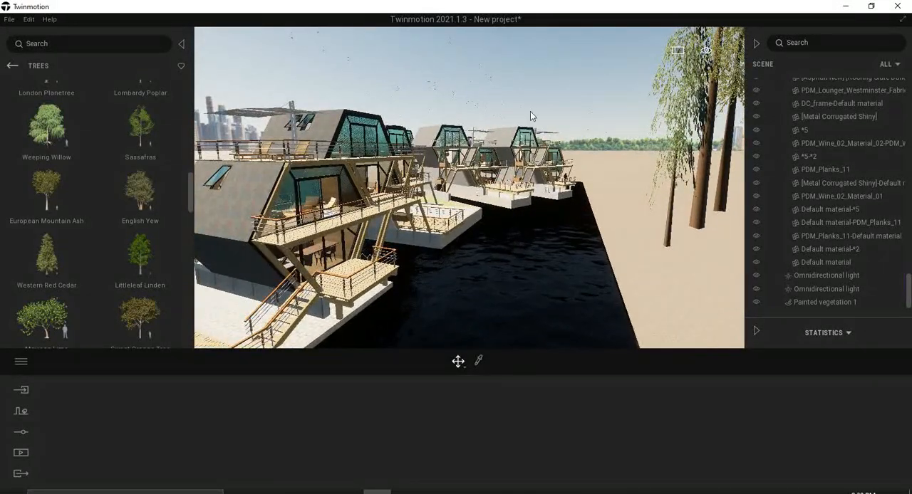
middle_click_drag(358, 292, 350, 253)
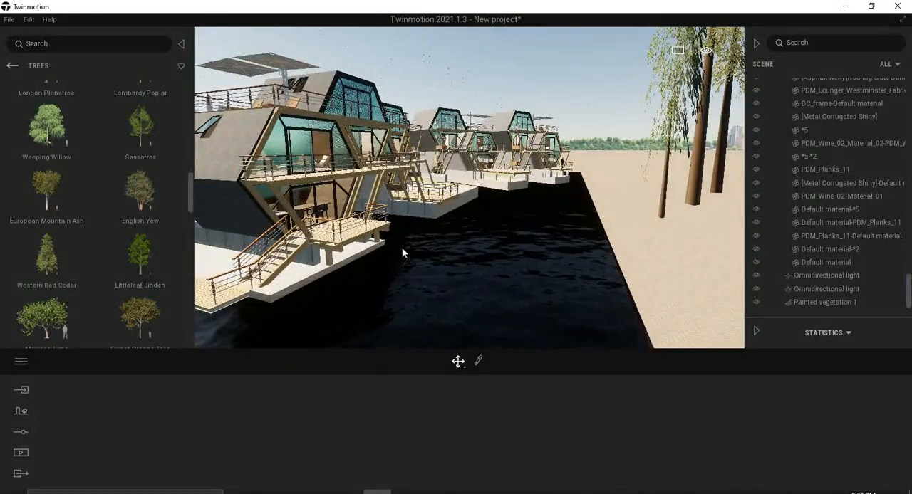
left_click_drag(401, 253, 375, 220)
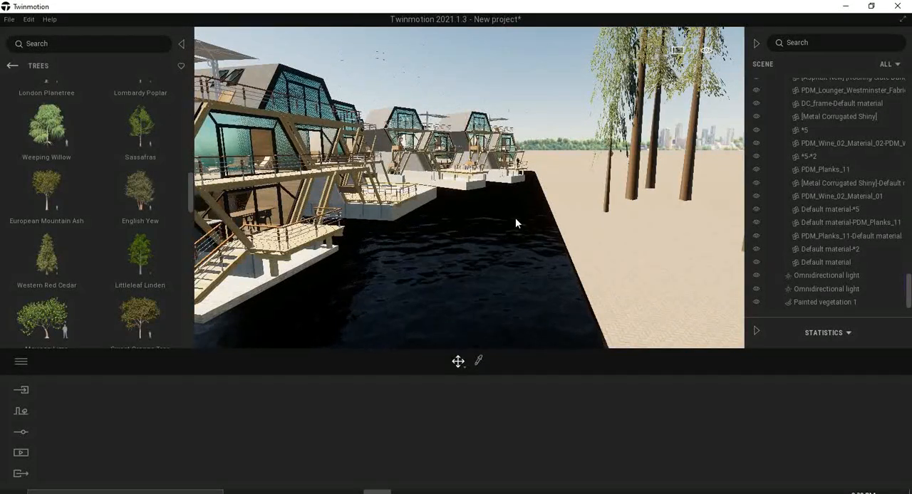
key("d")
key("w")
right_click_drag(557, 240, 551, 240)
Switch the render quality preset to Medium and check the nearest houseboat up close.
left_click(29, 363)
left_click(71, 321)
left_click(451, 100)
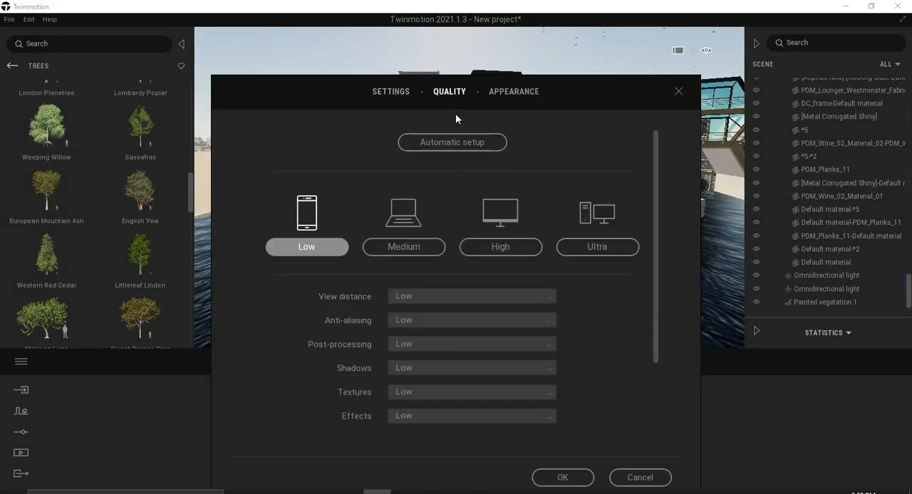
left_click(567, 475)
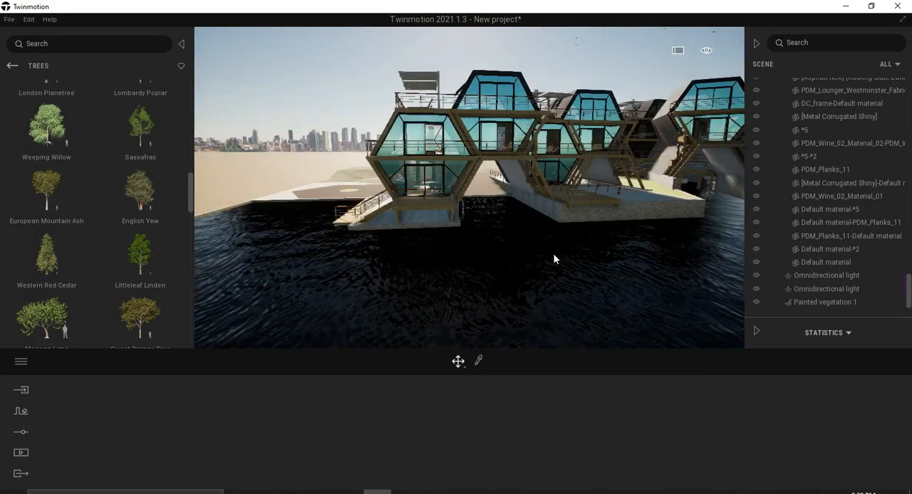
scroll(411, 167, "up", 5)
scroll(411, 169, "up", 2)
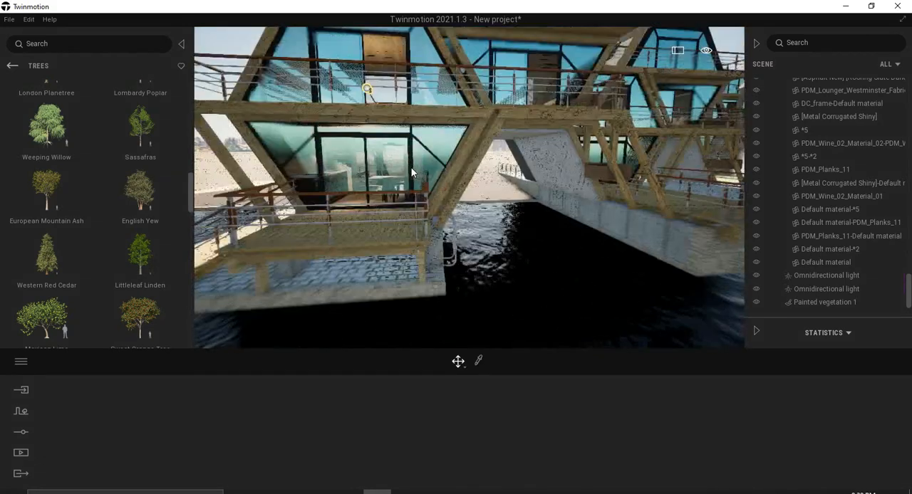
scroll(412, 168, "down", 2)
scroll(411, 168, "down", 3)
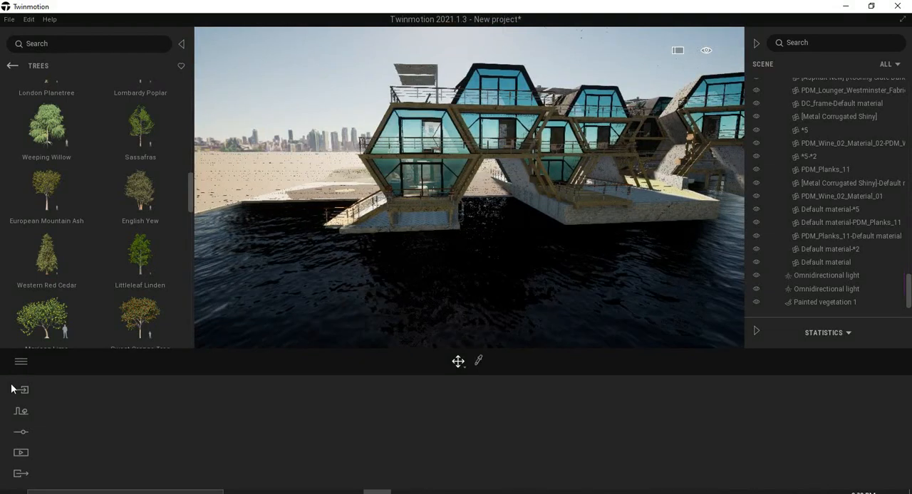
Return the render quality preset from Medium to Low.
left_click(20, 361)
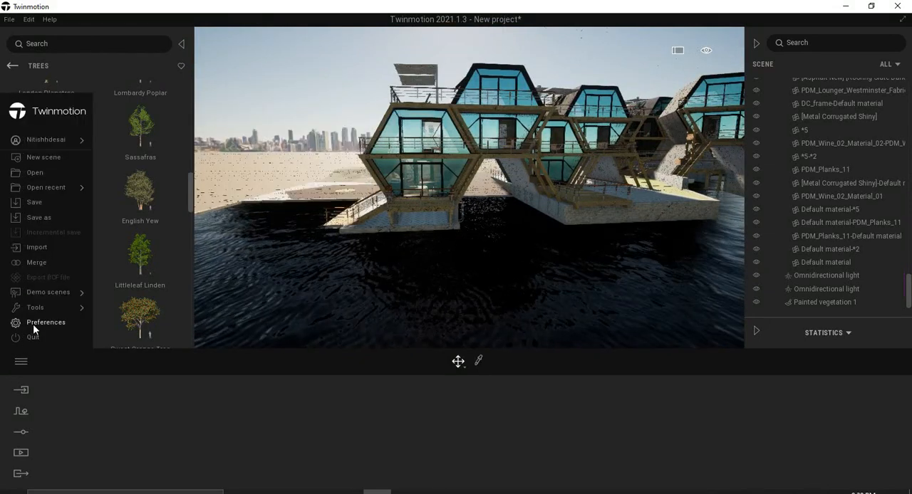
left_click(33, 324)
left_click(448, 93)
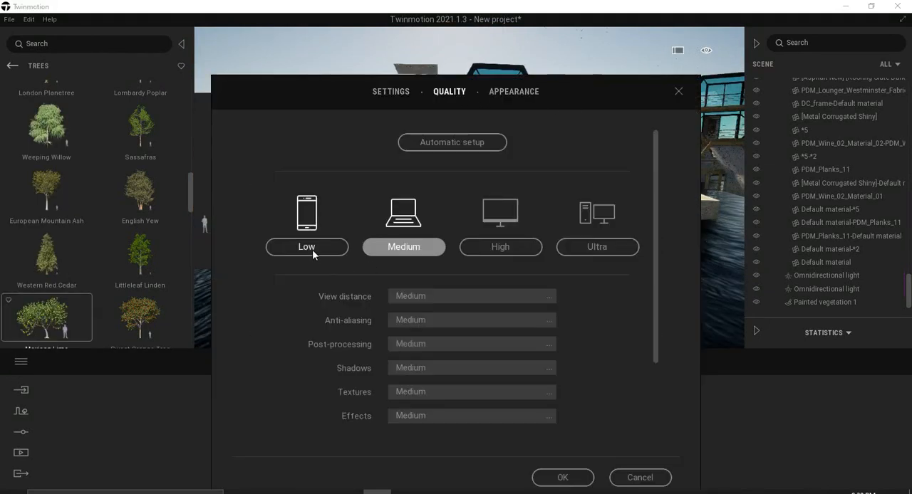
left_click(558, 473)
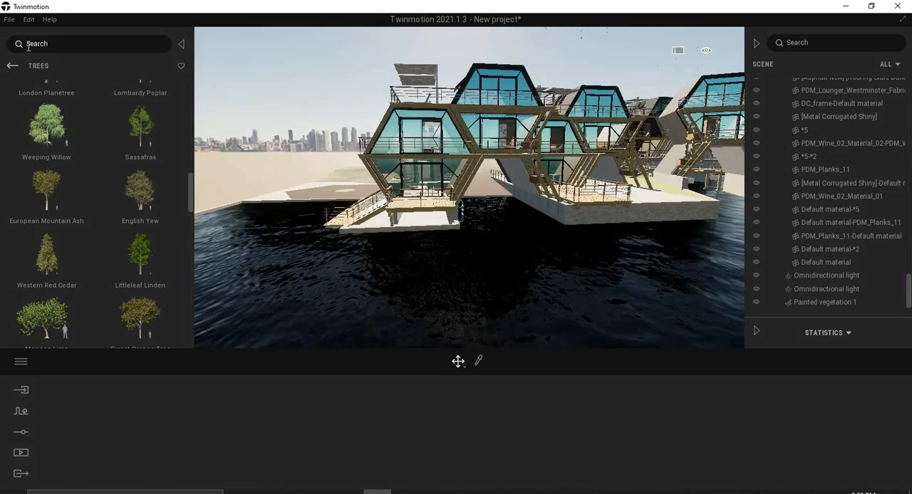
Place a Sphere Reflection Probe on the water in front of the nearest houseboat and enlarge it to about 15.47 m.
left_click(12, 66)
left_click(12, 67)
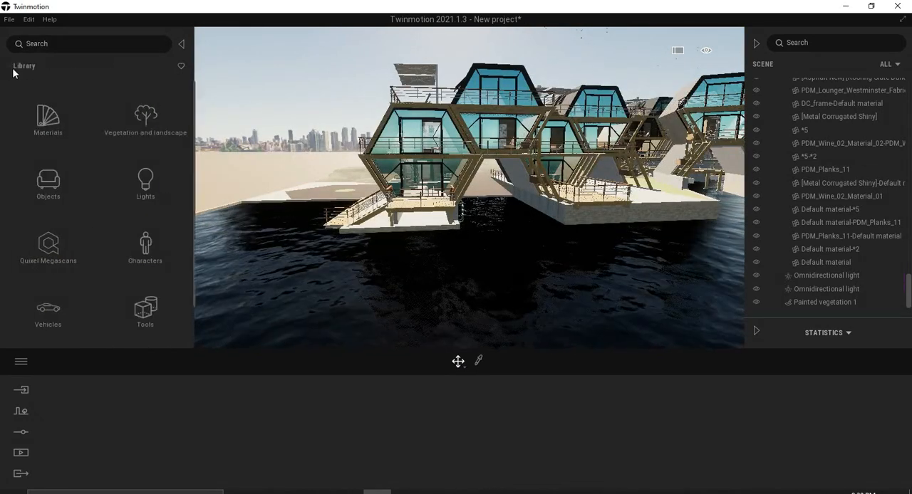
left_click(148, 318)
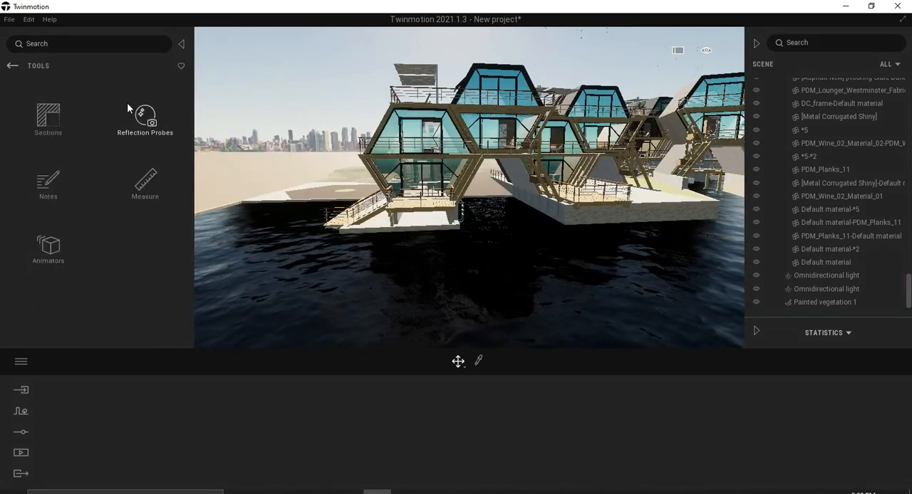
left_click(142, 117)
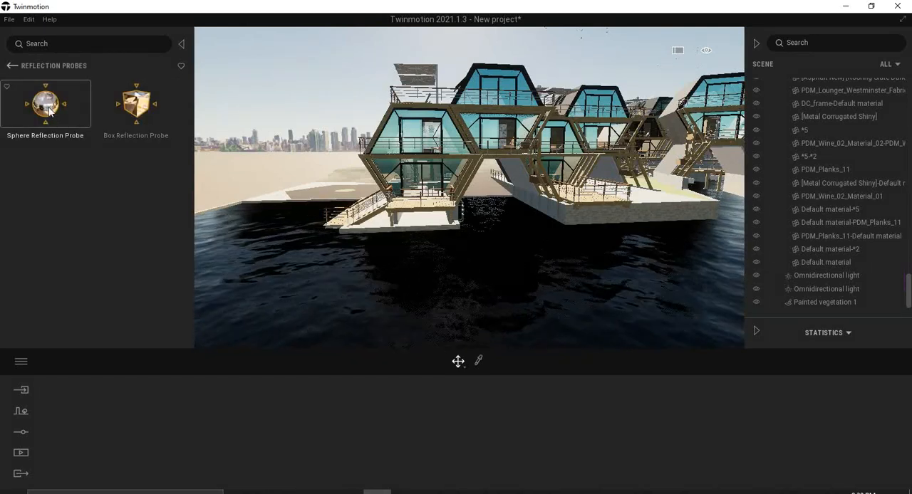
left_click_drag(471, 271, 496, 265)
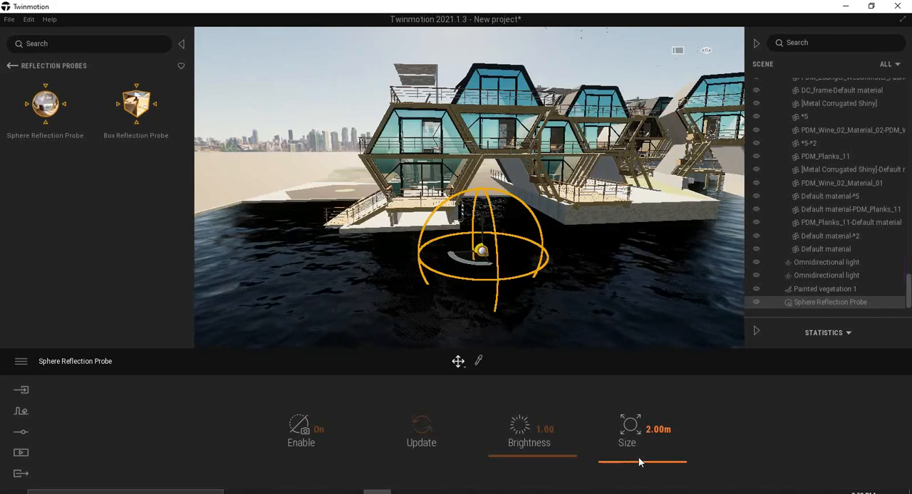
left_click_drag(637, 460, 635, 438)
Raise the sphere reflection probe above the water between the first two houseboats and set its size to about 15.11 m.
scroll(419, 174, "up", 5)
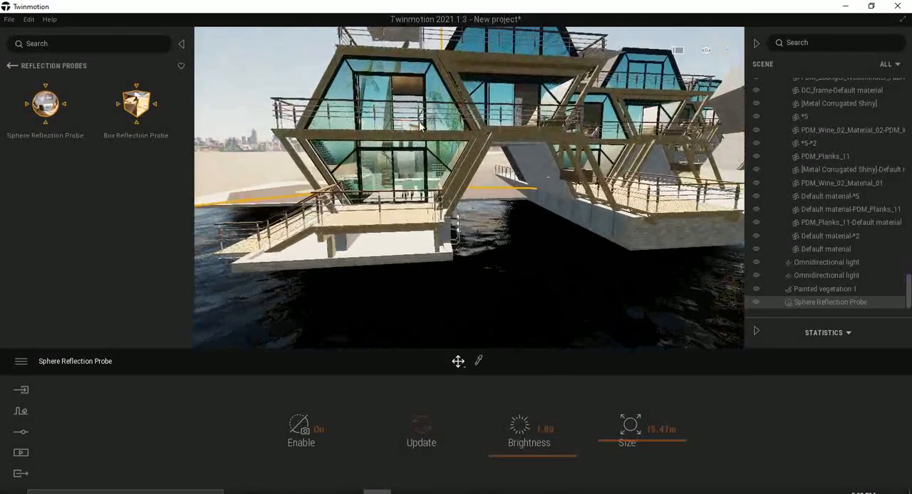
scroll(470, 189, "down", 3)
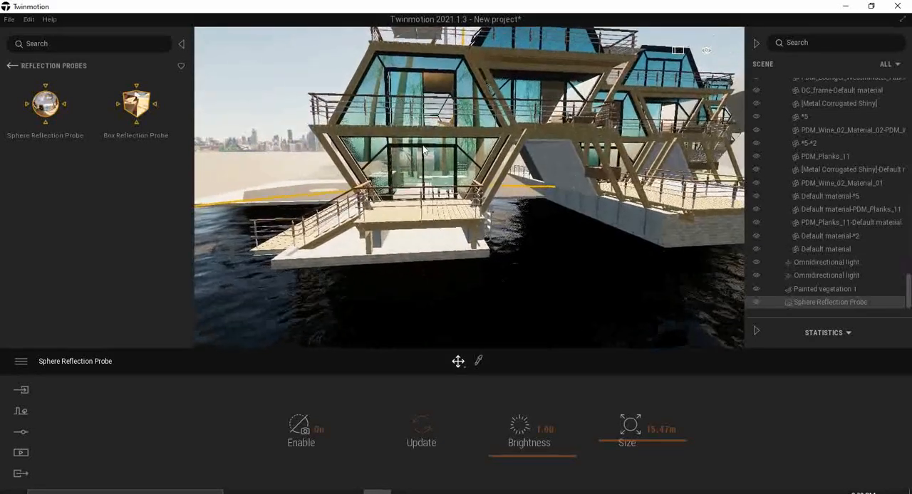
scroll(470, 189, "down", 3)
middle_click_drag(470, 189, 463, 216)
left_click_drag(398, 258, 405, 194)
right_click_drag(455, 220, 503, 270)
mouse_move(625, 444)
left_mouse_down()
mouse_move(624, 414)
mouse_move(618, 464)
mouse_move(610, 437)
left_mouse_up()
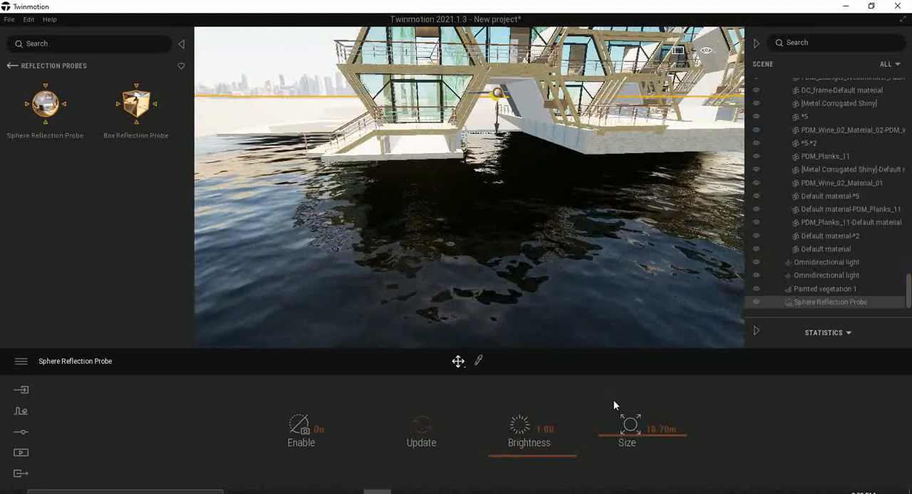
mouse_move(632, 439)
left_mouse_down()
mouse_move(629, 474)
mouse_move(630, 447)
left_mouse_up()
Examine the reflections in the water and the glass facades around the first houseboats.
mouse_move(535, 242)
right_mouse_down()
mouse_move(537, 213)
mouse_move(557, 179)
mouse_move(525, 190)
mouse_move(534, 237)
mouse_move(534, 225)
right_mouse_up()
scroll(535, 242, "down", 5)
middle_click_drag(534, 244, 436, 273)
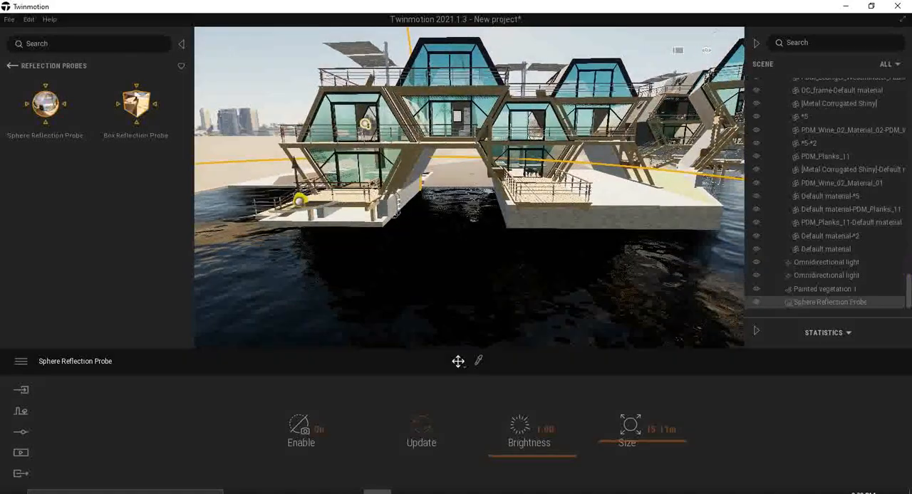
scroll(446, 115, "up", 5)
scroll(446, 115, "up", 3)
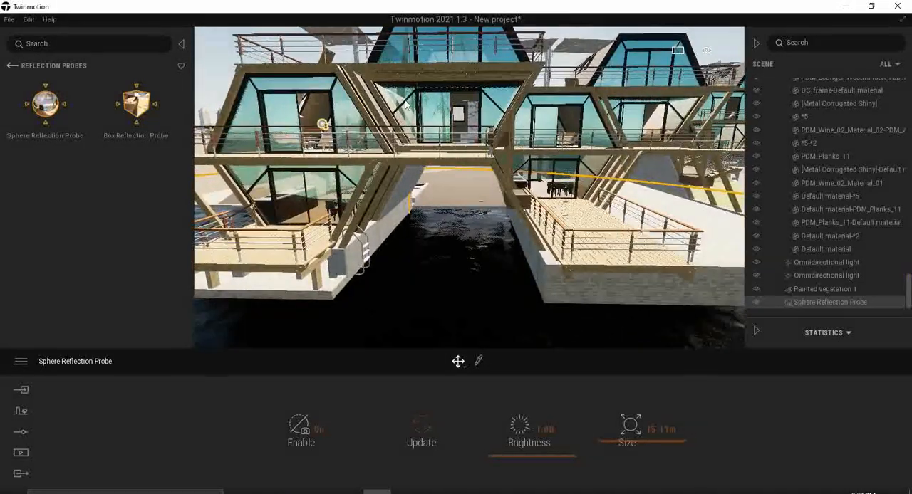
middle_click_drag(342, 227, 480, 202)
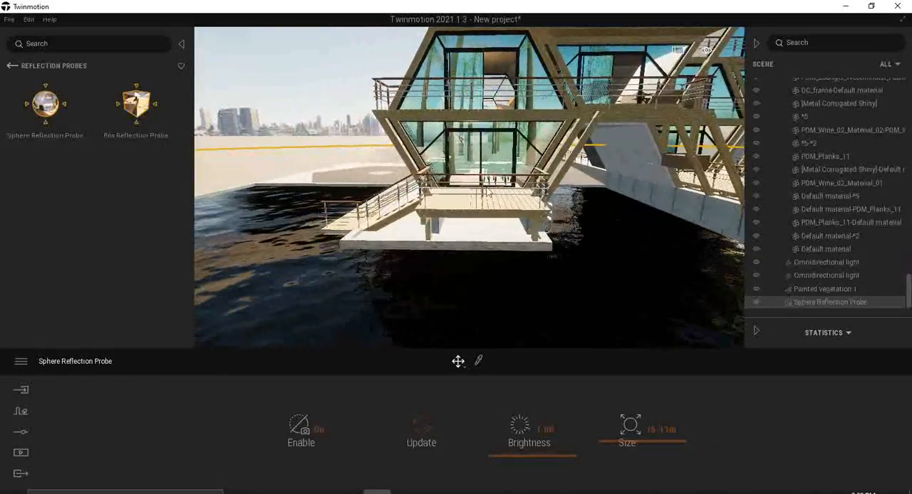
Reposition the sphere reflection probe out over the open water between the first two houseboats.
scroll(479, 202, "down", 2)
scroll(479, 203, "down", 6)
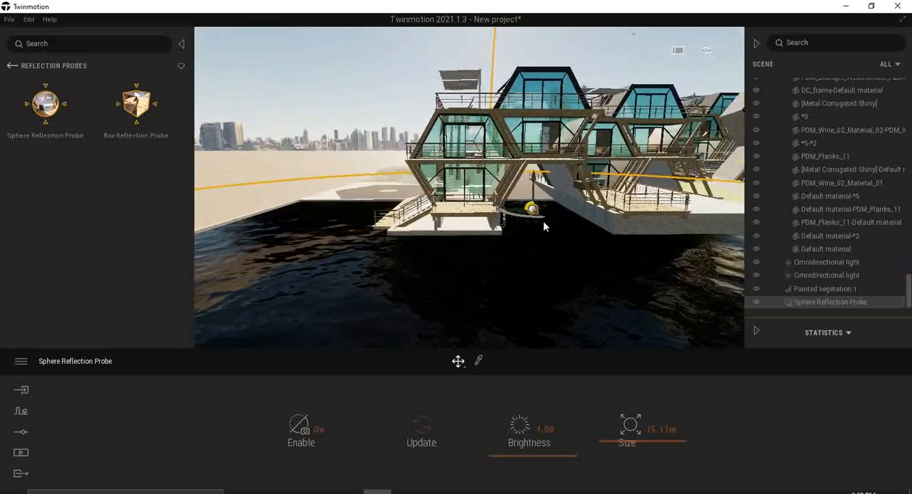
scroll(543, 221, "down", 3)
middle_click_drag(543, 221, 466, 268)
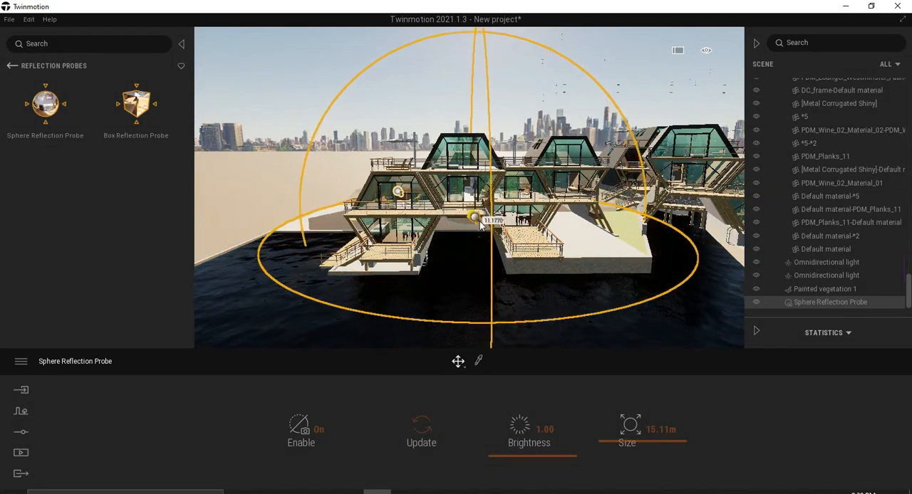
middle_click_drag(426, 263, 459, 230)
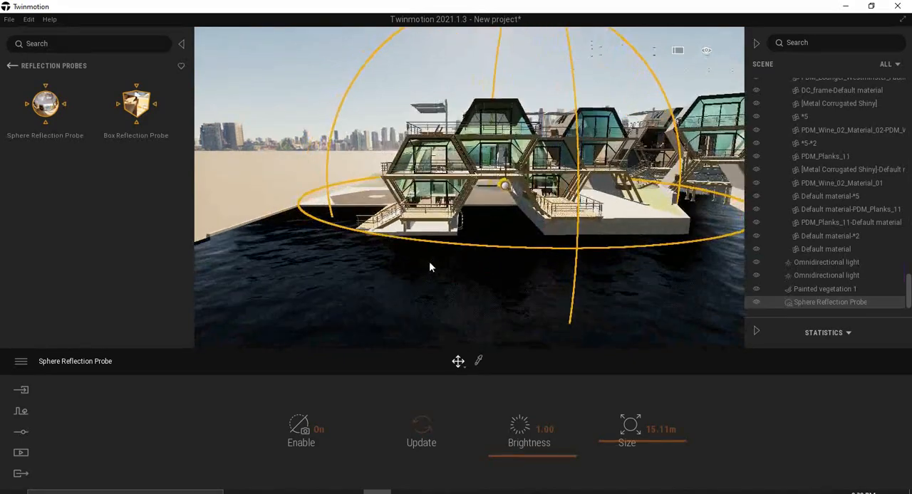
scroll(426, 263, "up", 3)
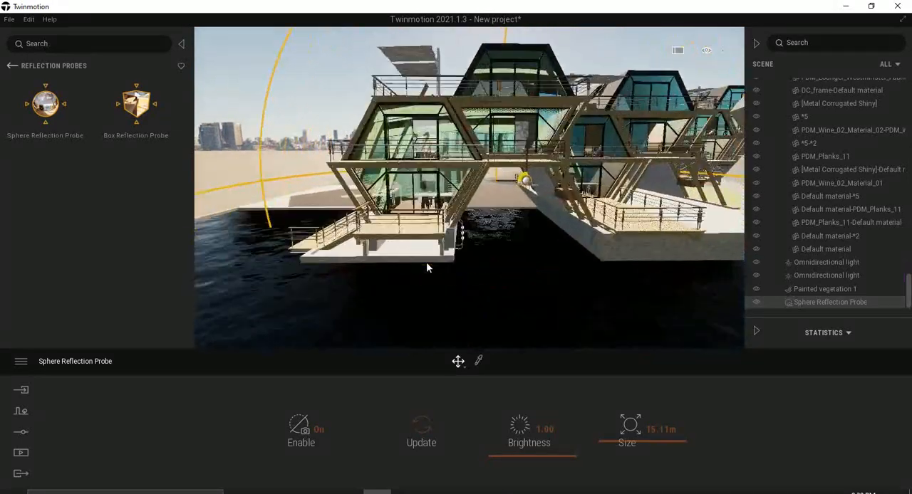
scroll(426, 267, "down", 5)
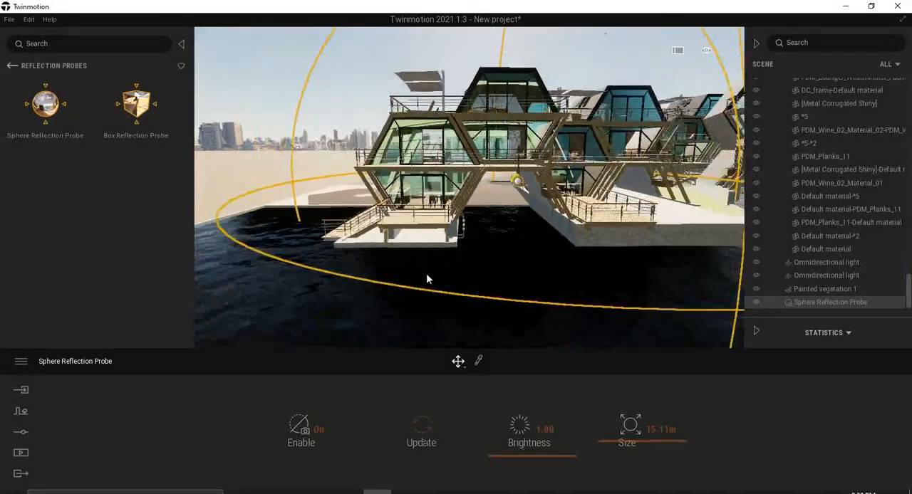
middle_click_drag(545, 174, 507, 205, "shift")
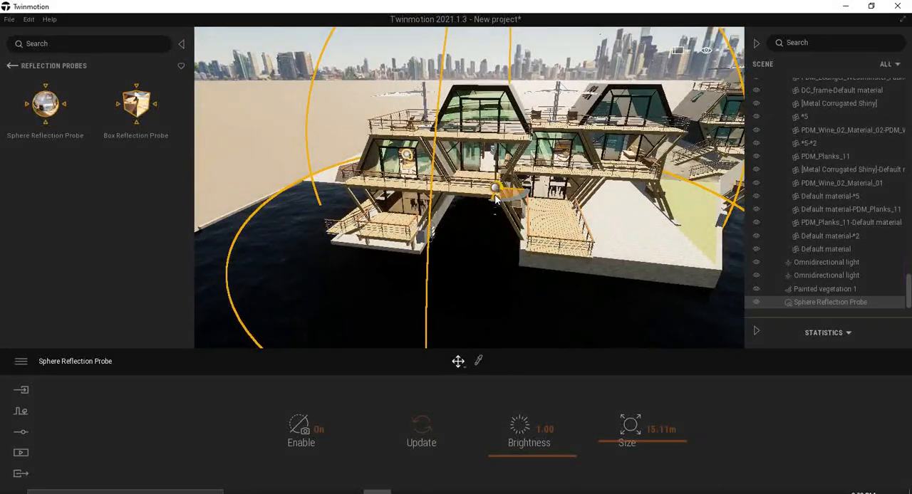
left_click_drag(474, 233, 470, 239)
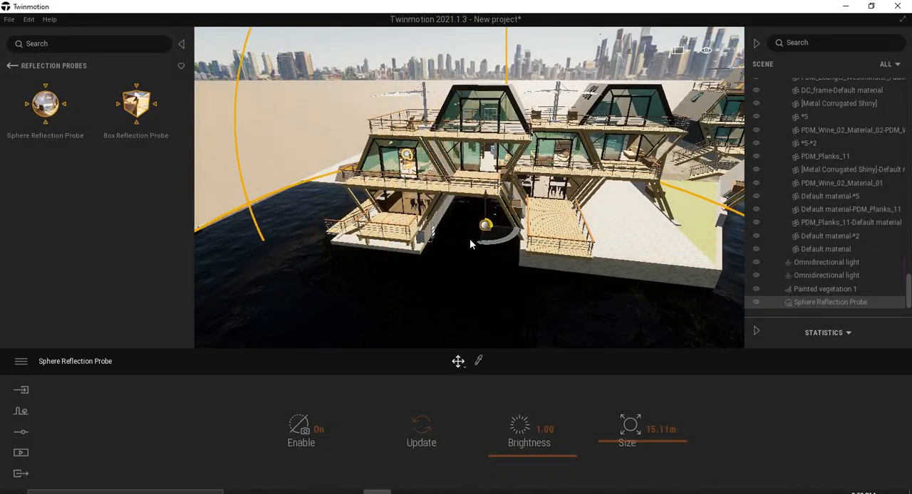
Deselect the reflection probe and examine the water and glass reflections along the row of houseboats.
middle_click_drag(463, 239, 455, 222)
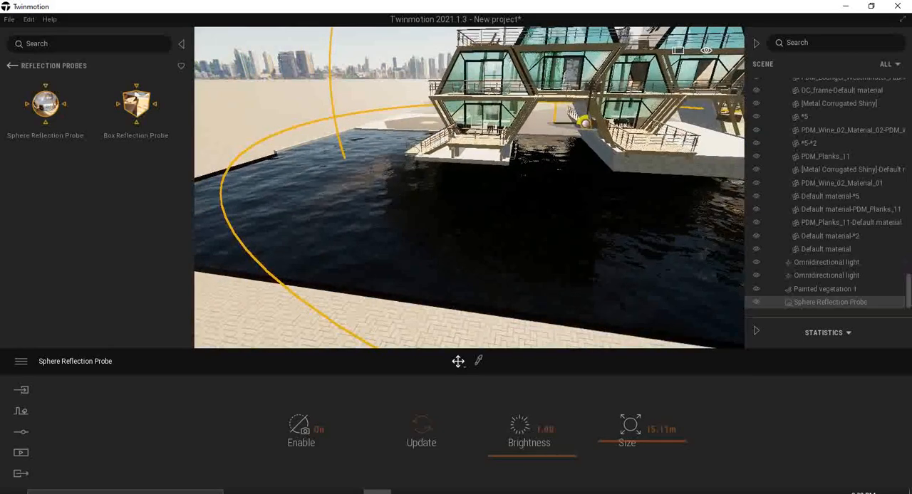
scroll(467, 221, "up", 3)
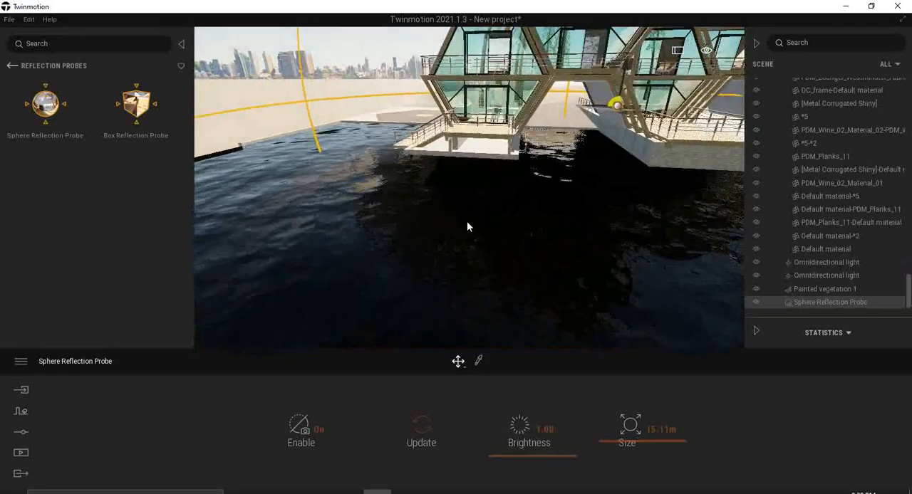
right_click_drag(466, 221, 516, 201)
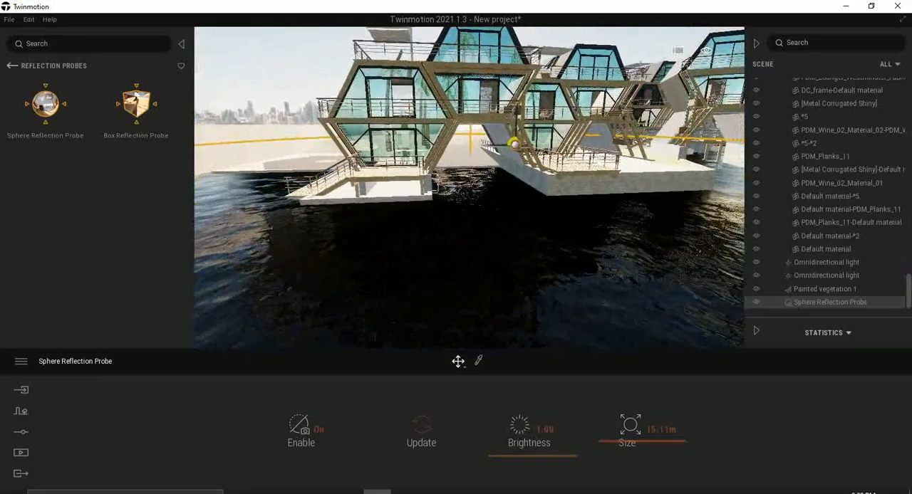
left_click(294, 69)
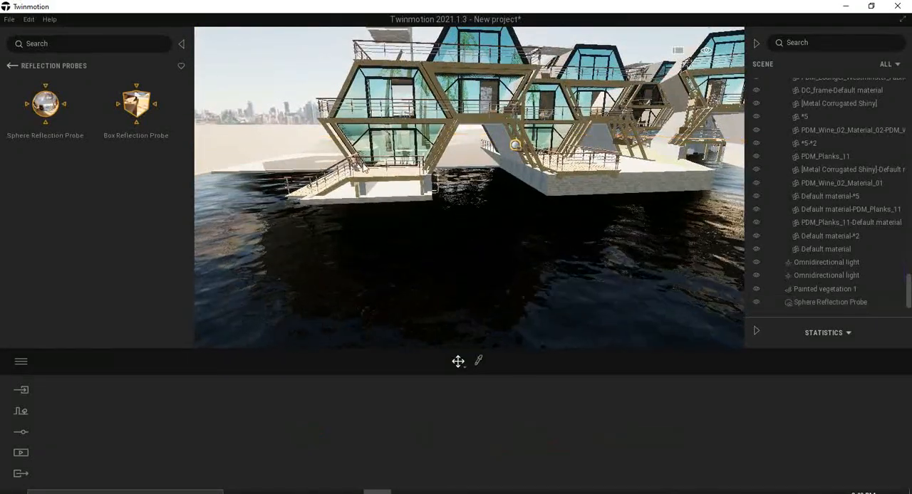
middle_click_drag(540, 173, 427, 175)
scroll(532, 148, "down", 3)
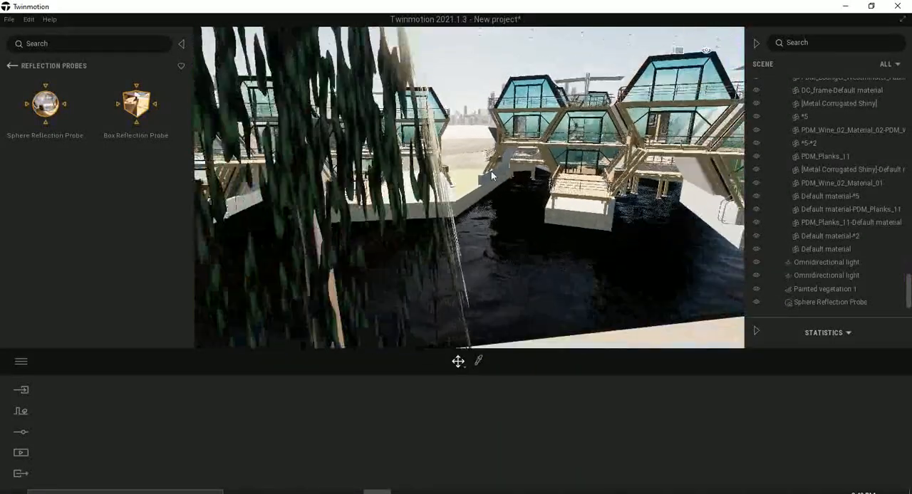
middle_click_drag(532, 148, 605, 153)
scroll(485, 178, "up", 3)
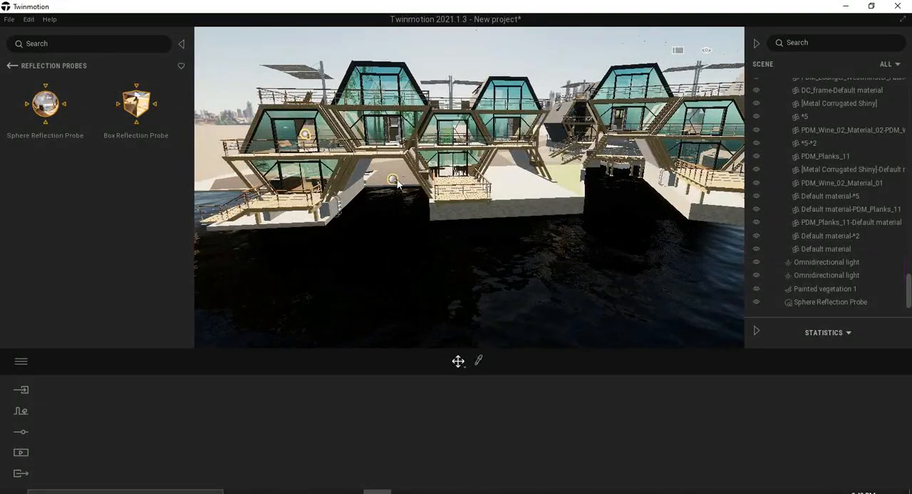
middle_click_drag(607, 191, 297, 203)
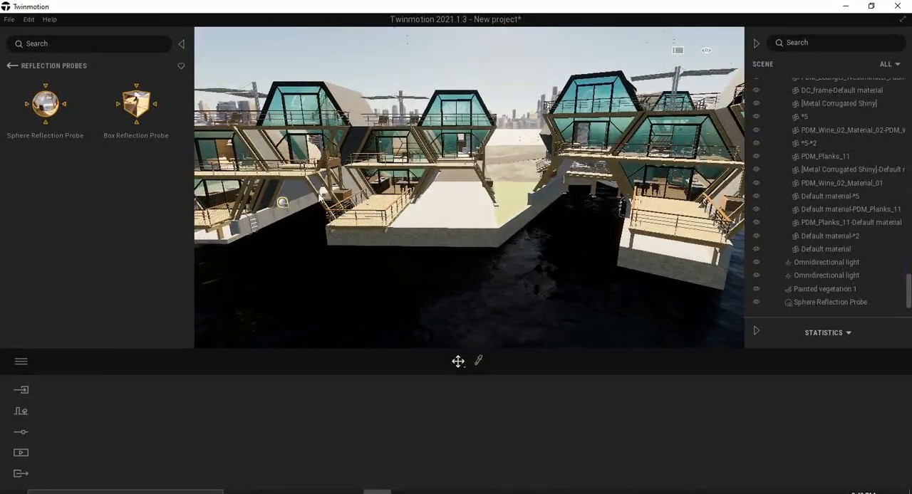
Try a copy of the sphere reflection probe over the water beside the third houseboat, and delete the copy.
left_click(282, 203)
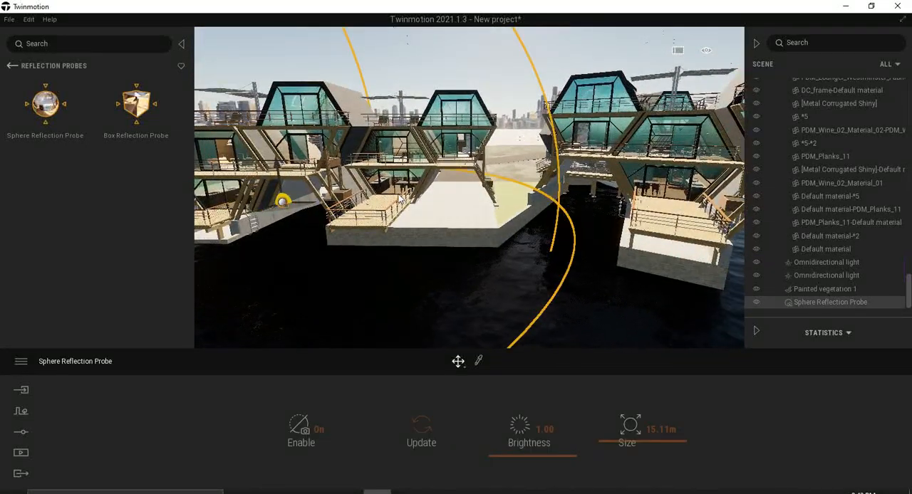
key("ctrl+v")
left_click(421, 314)
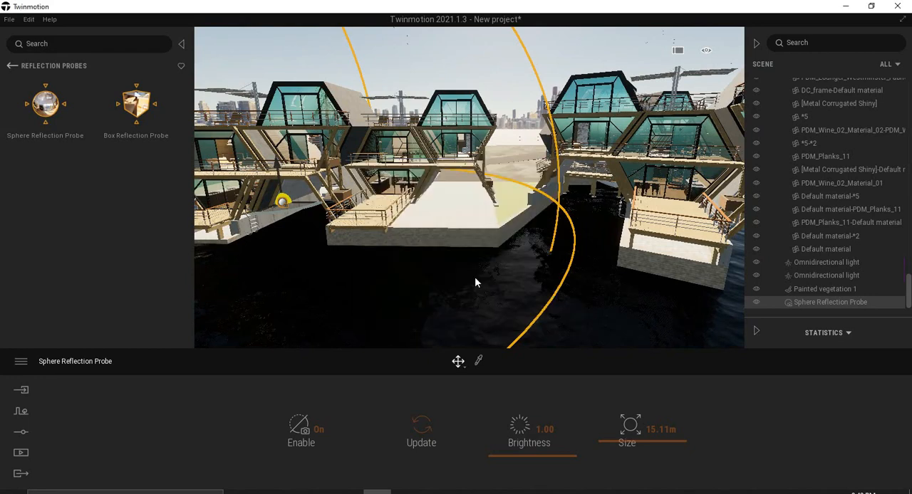
right_click_drag(469, 207, 484, 213)
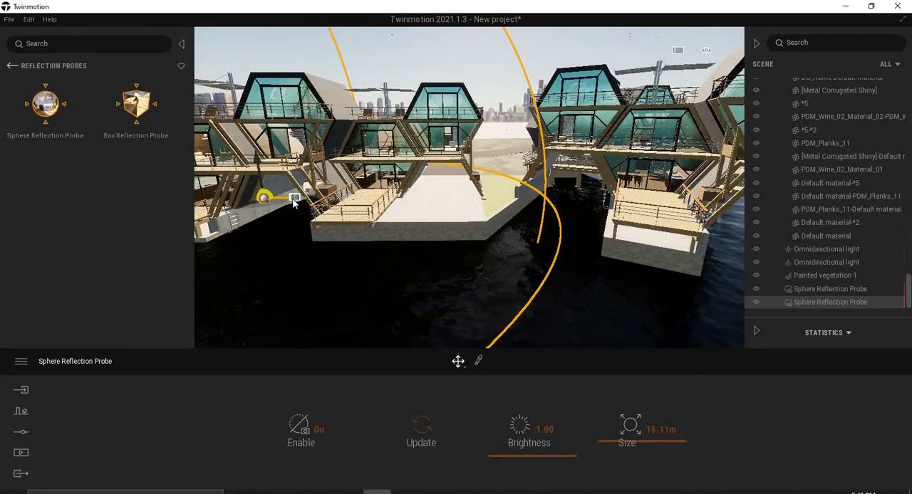
left_click_drag(298, 203, 396, 223)
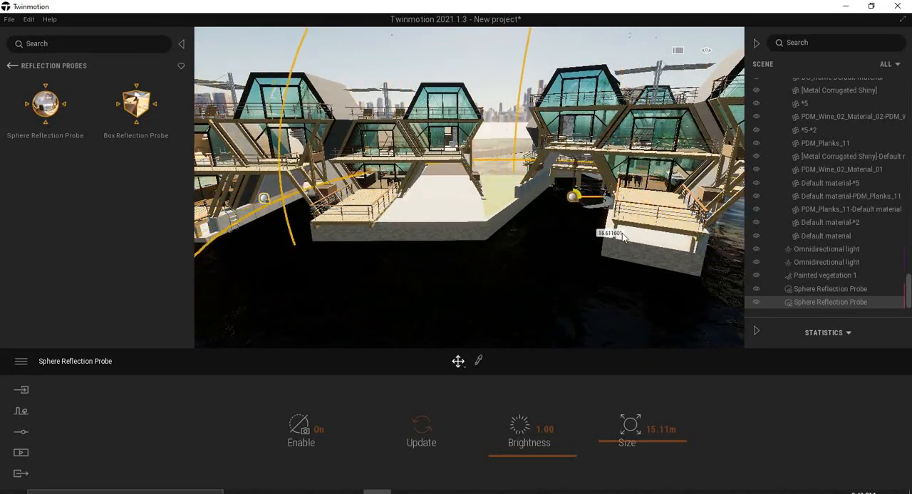
left_click_drag(623, 236, 614, 240)
right_click_drag(614, 239, 609, 239)
scroll(607, 239, "down", 3)
key("a")
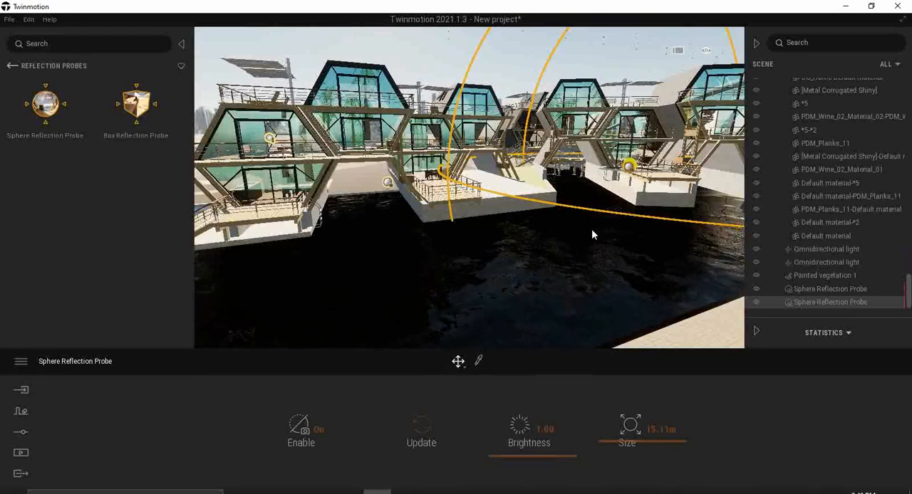
key("Delete")
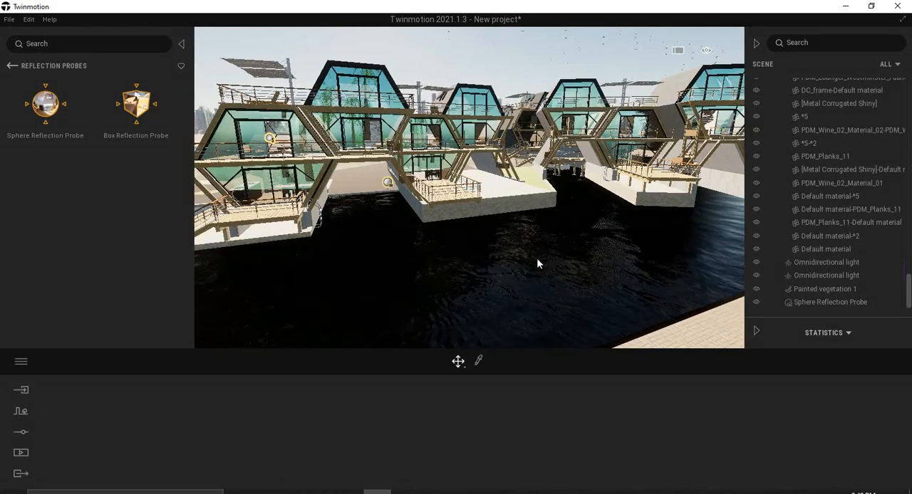
Examine the water reflections up close in front of the second houseboat and around the first one.
key("w")
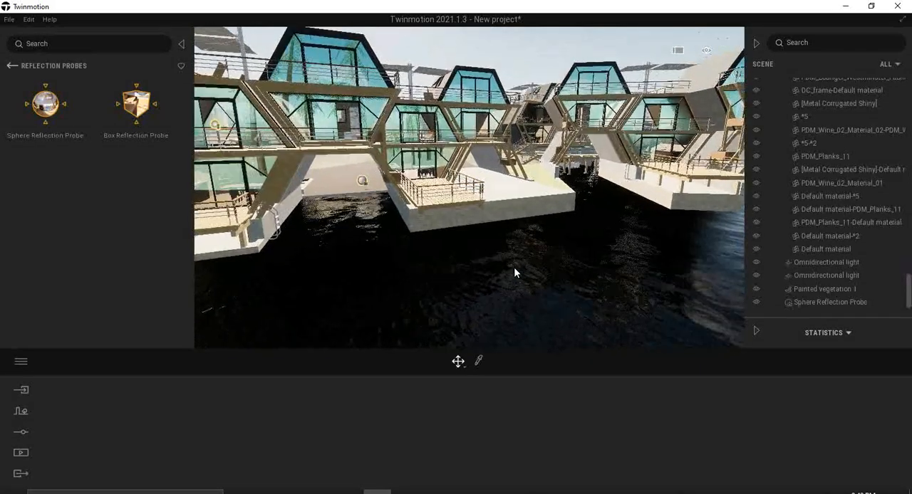
right_click_drag(514, 267, 523, 338)
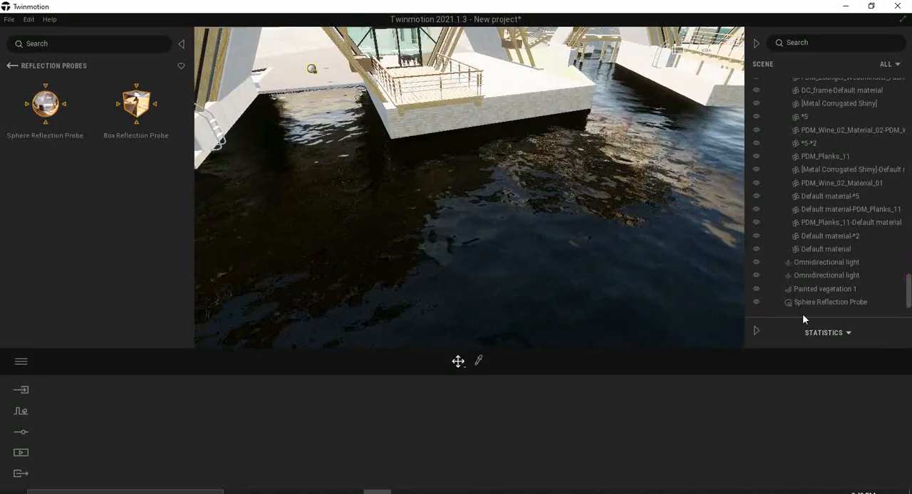
right_click_drag(561, 211, 546, 139)
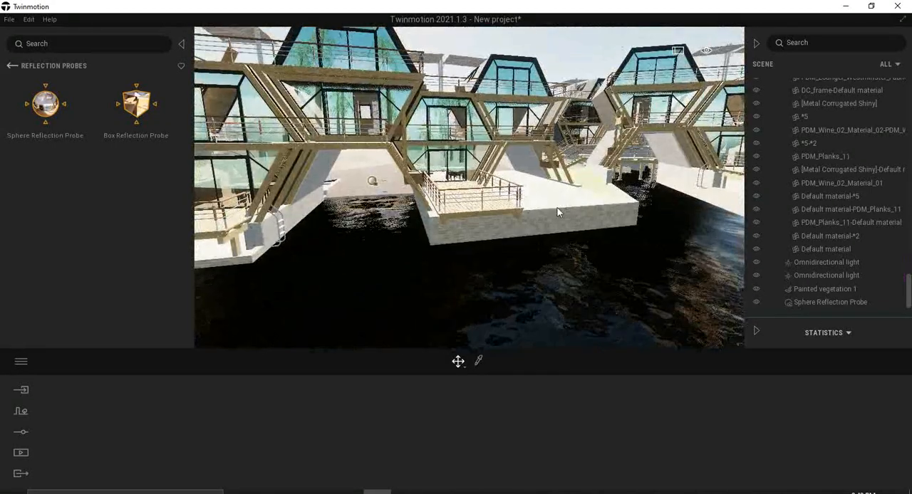
middle_click_drag(462, 219, 591, 195)
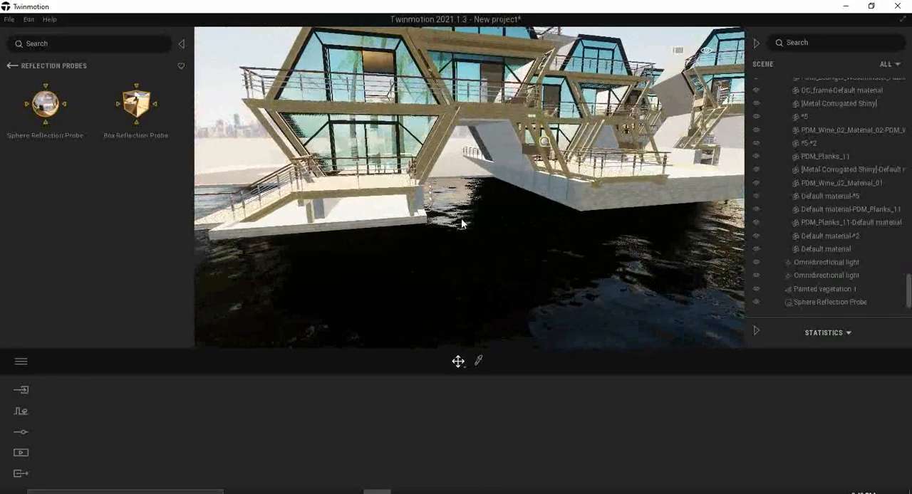
scroll(444, 216, "down", 1)
scroll(443, 218, "down", 3)
right_click_drag(435, 222, 428, 223)
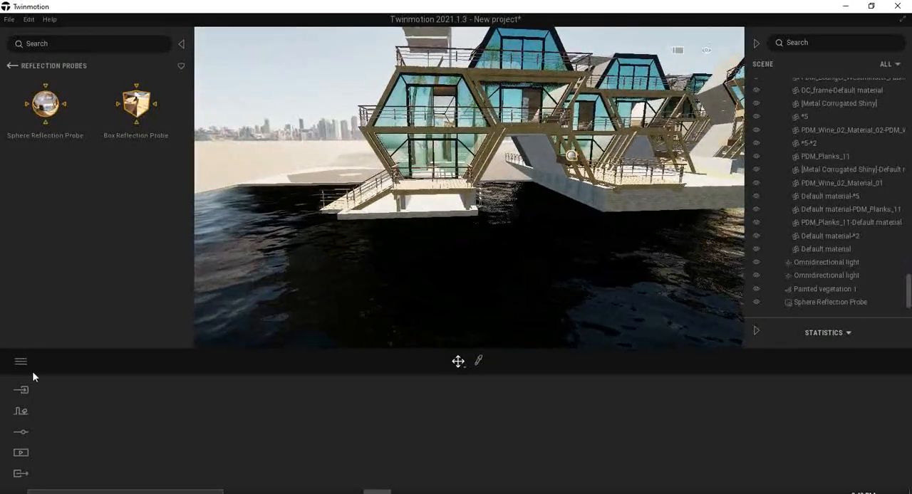
Set the render quality preset to Medium and apply it.
left_click(21, 362)
left_click(44, 322)
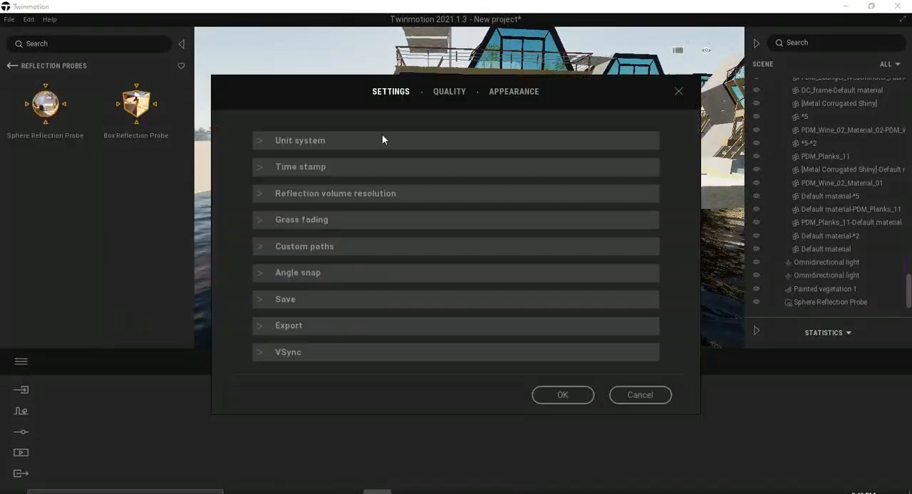
left_click(447, 95)
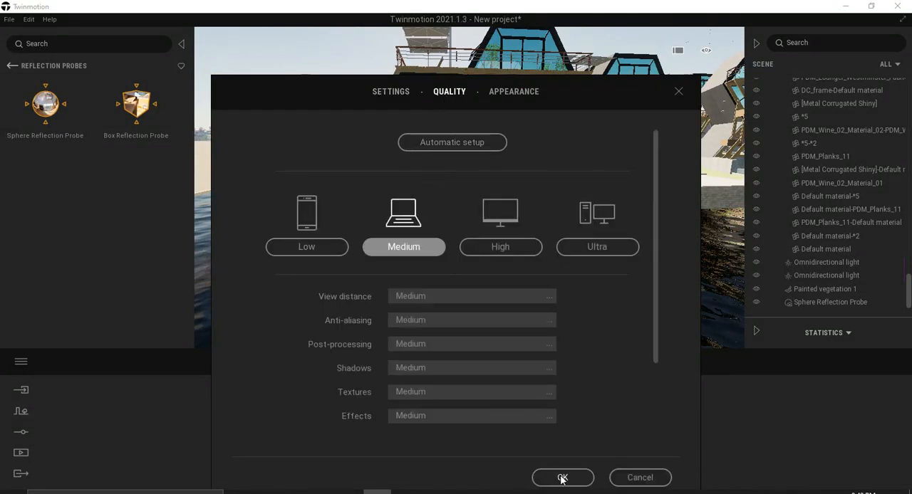
left_click(562, 477)
Pick the Turquoise tinted glass on the first houseboat, try 100% opacity, and set its opacity to 32%.
scroll(437, 139, "up", 2)
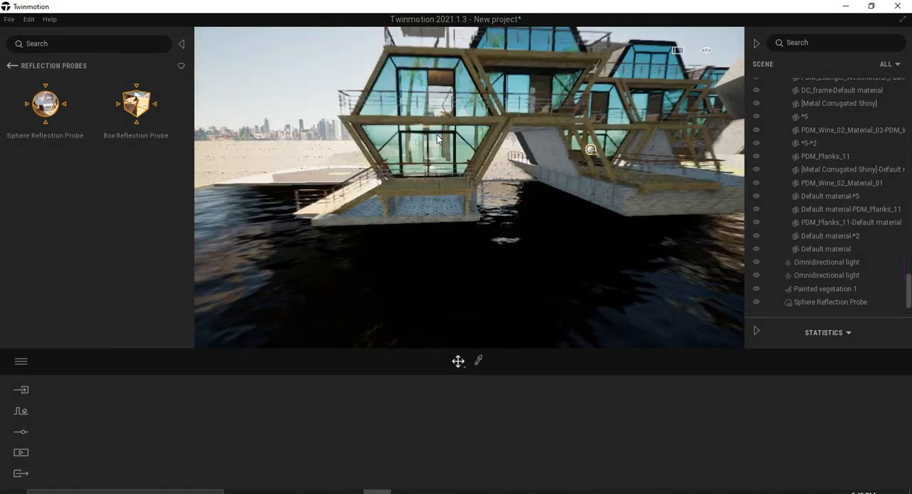
scroll(437, 136, "up", 3)
scroll(456, 161, "down", 5)
right_click_drag(457, 160, 469, 159)
right_click_drag(556, 250, 537, 245)
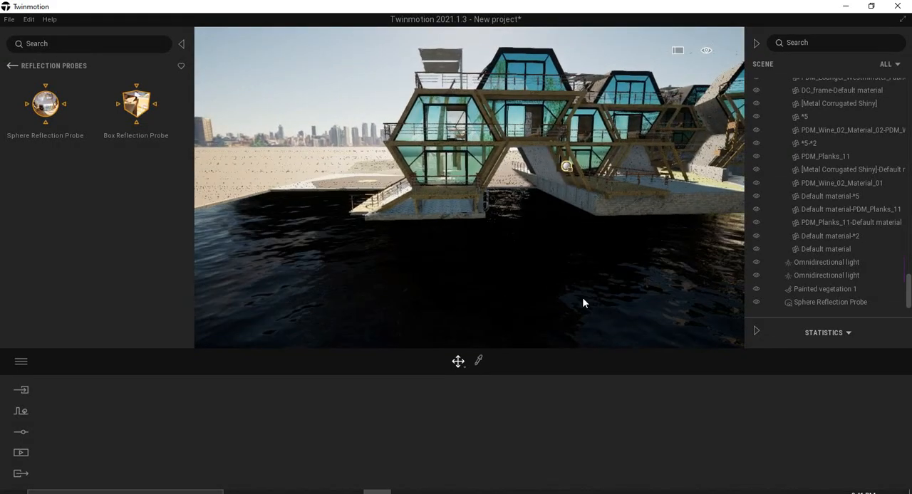
right_click_drag(571, 282, 599, 286)
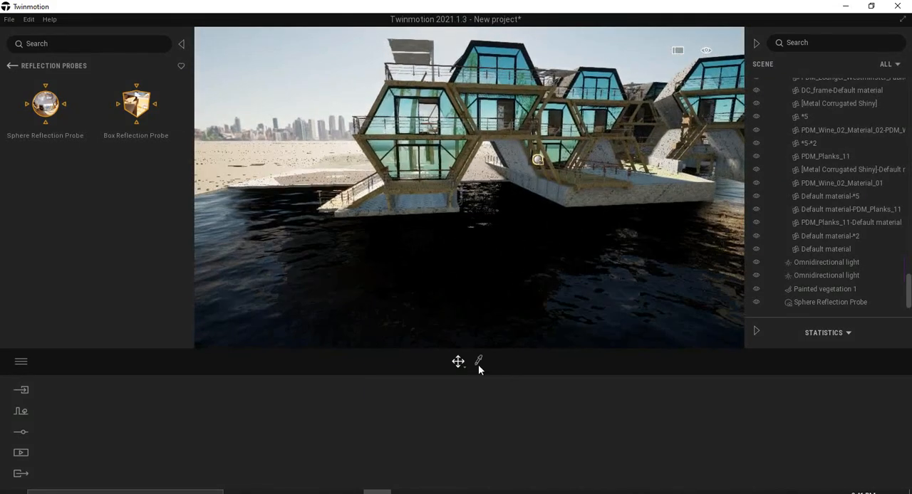
left_click(454, 123)
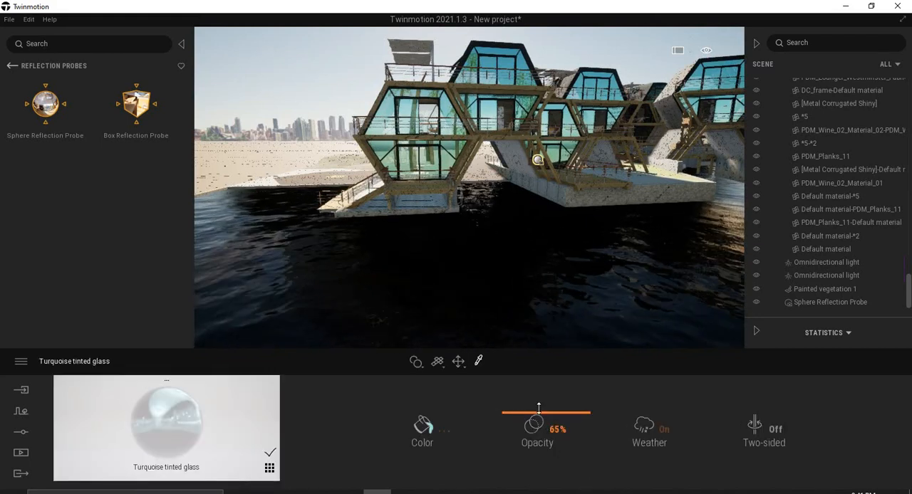
left_click_drag(542, 378, 541, 368)
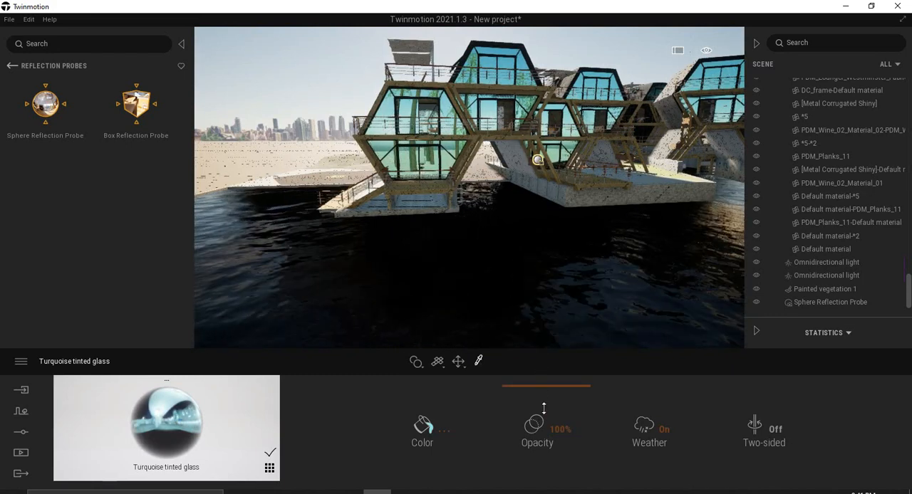
left_click_drag(543, 421, 544, 431)
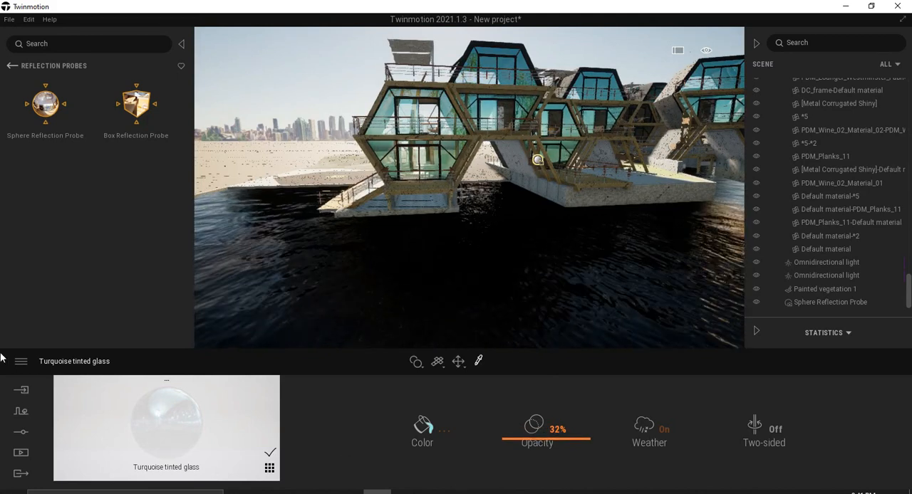
Replace the houseboats' facade glazing with the Two sided glass material from the glass library.
left_click(12, 67)
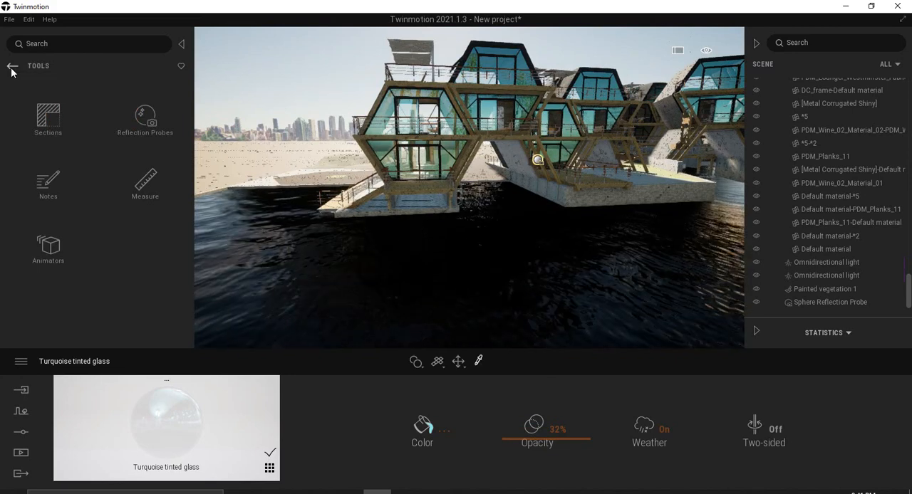
left_click(12, 70)
left_click(47, 127)
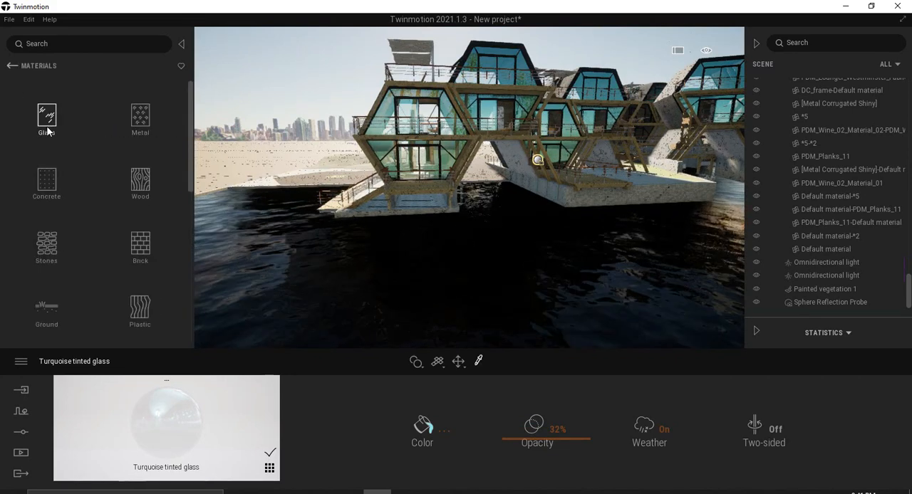
left_click(47, 130)
mouse_move(43, 178)
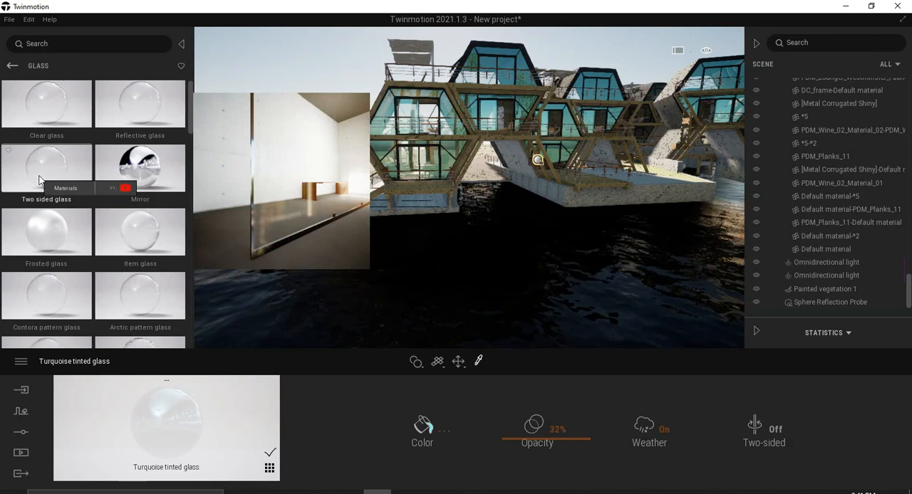
left_click_drag(39, 180, 446, 119)
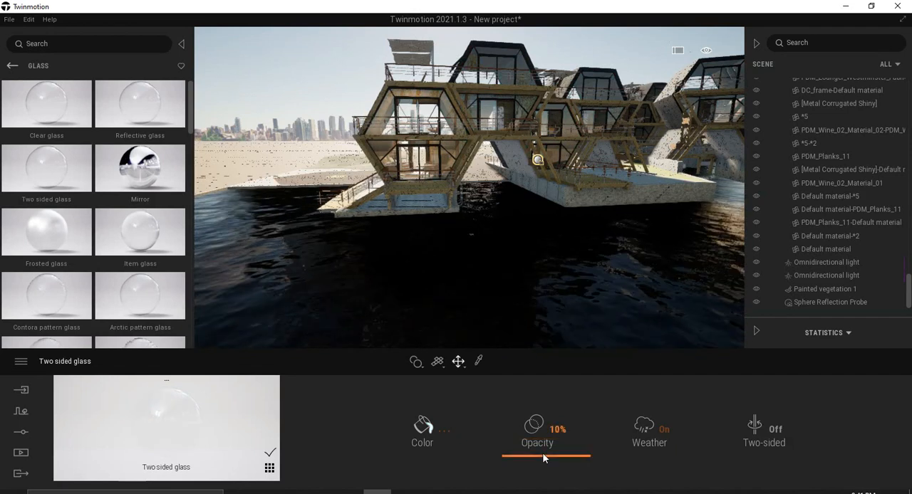
Set the opacity of the houseboats' Two sided glass to 56%.
left_click_drag(546, 437, 550, 414)
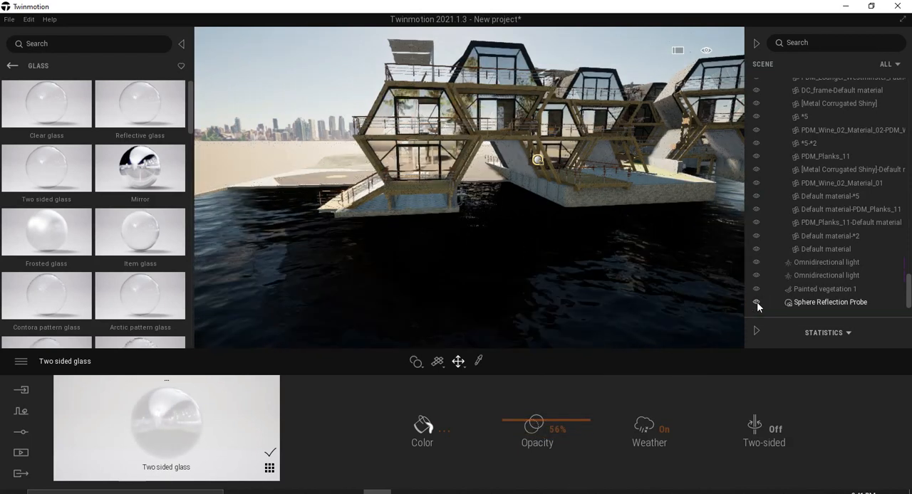
scroll(458, 196, "up", 5)
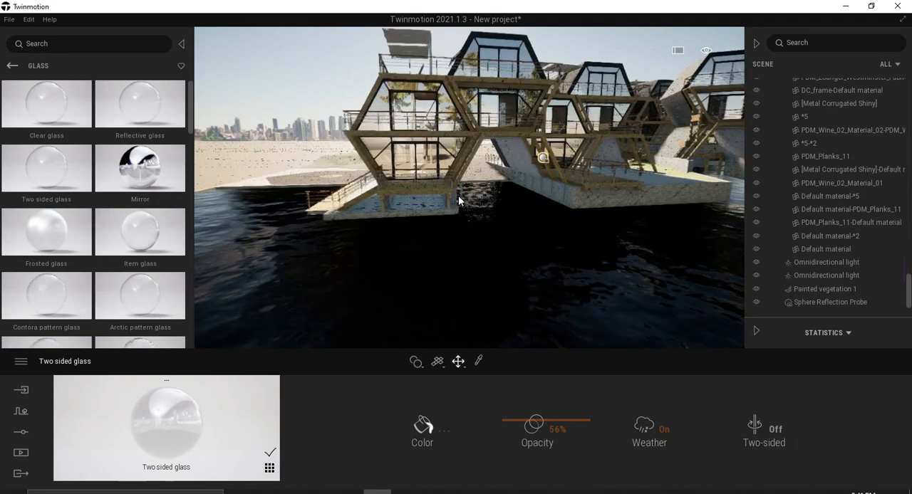
scroll(458, 196, "down", 5)
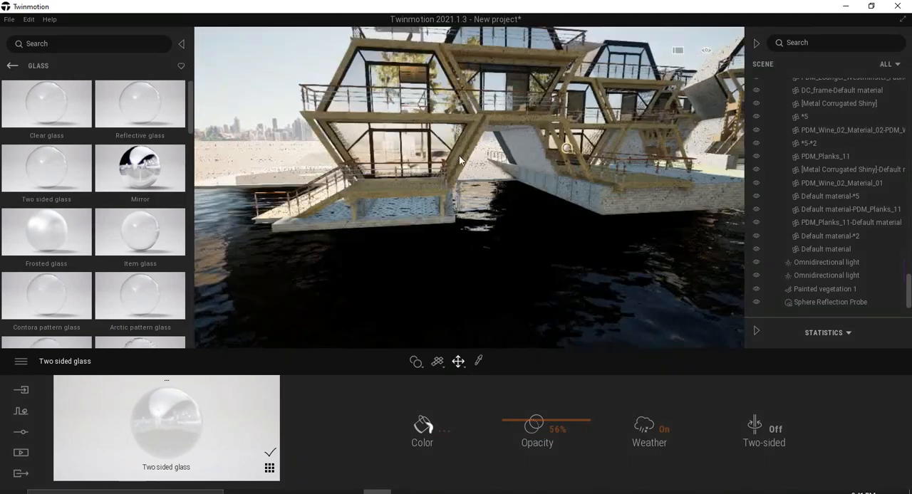
middle_click_drag(458, 196, 527, 186)
Try the Turquoise tinted glass from the glass library on the houseboats' glazing and return to the material categories.
mouse_move(60, 198)
scroll(69, 207, "down", 1)
scroll(70, 213, "down", 3)
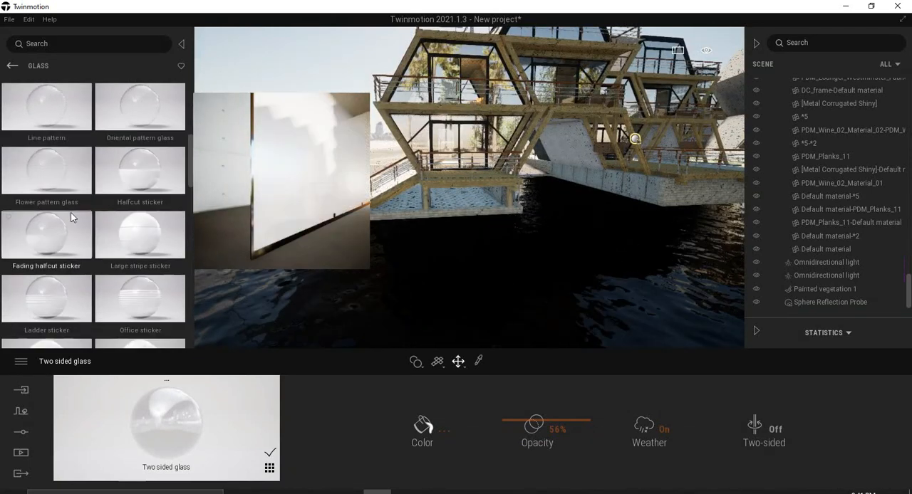
scroll(70, 213, "down", 1)
scroll(70, 213, "down", 1)
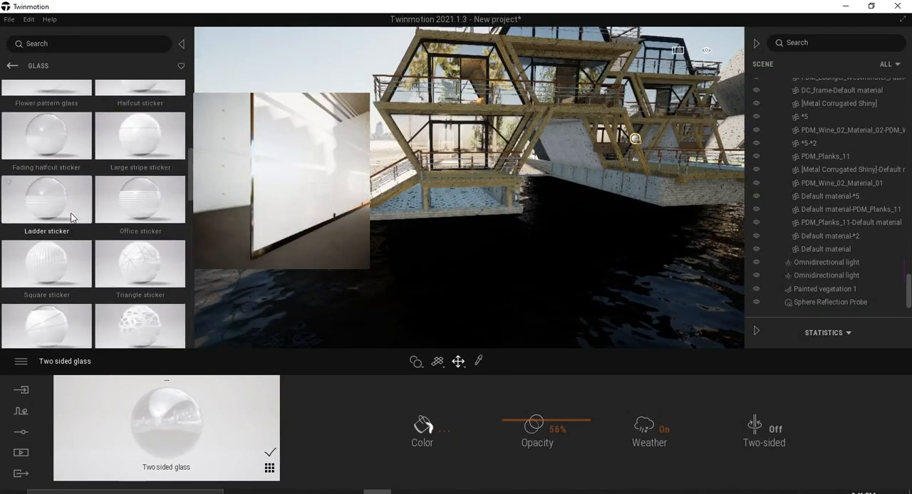
scroll(71, 213, "down", 3)
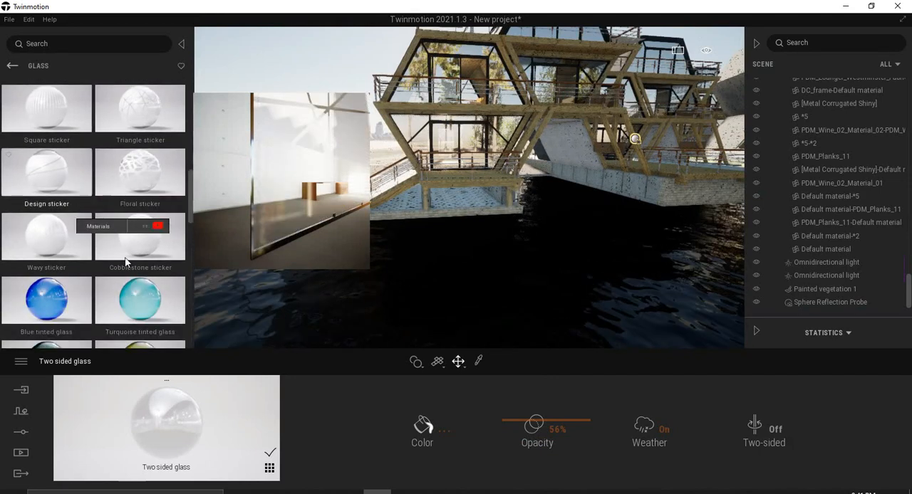
left_click_drag(148, 274, 407, 119)
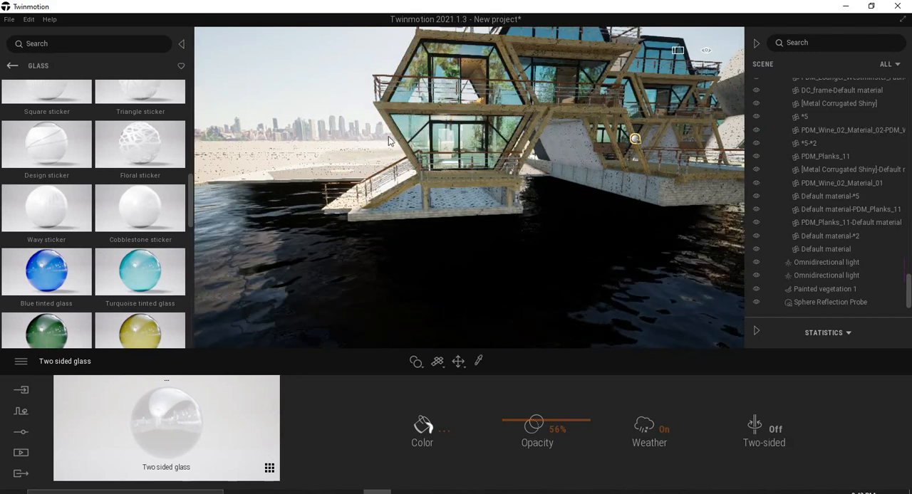
left_click_drag(131, 197, 413, 87)
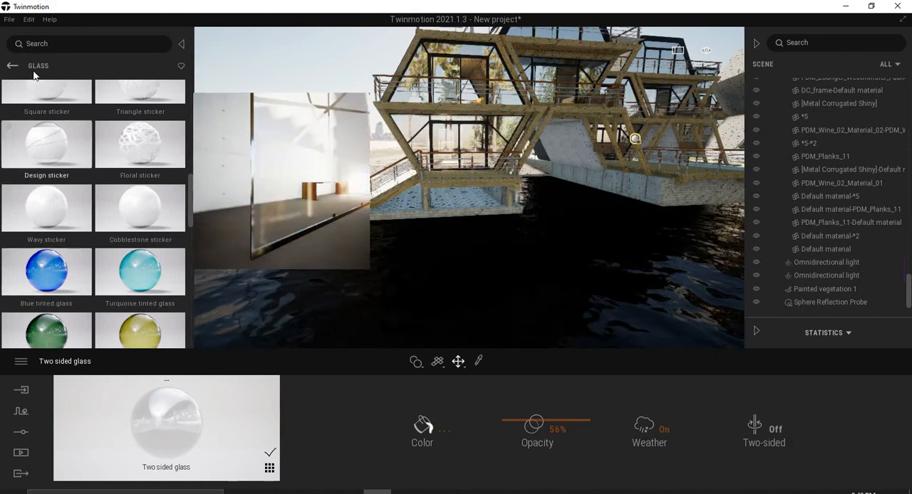
left_click(11, 66)
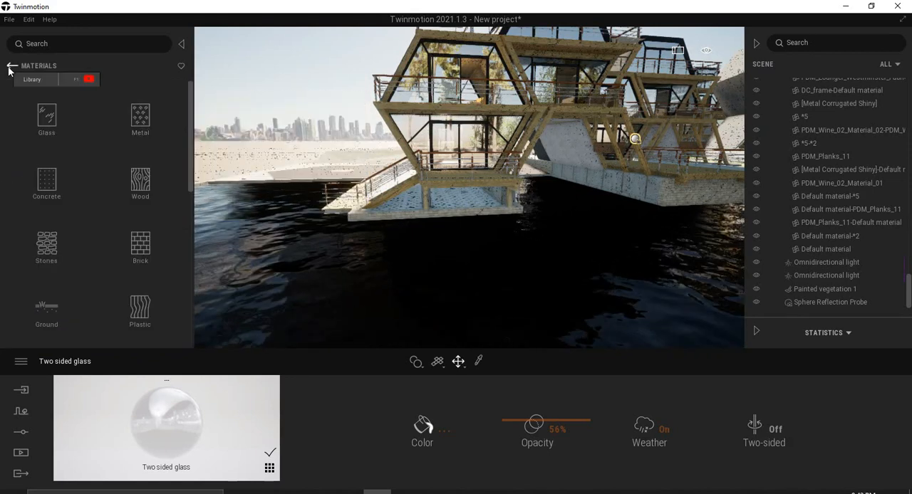
Set the render quality preset to Low and apply it.
scroll(419, 211, "down", 5)
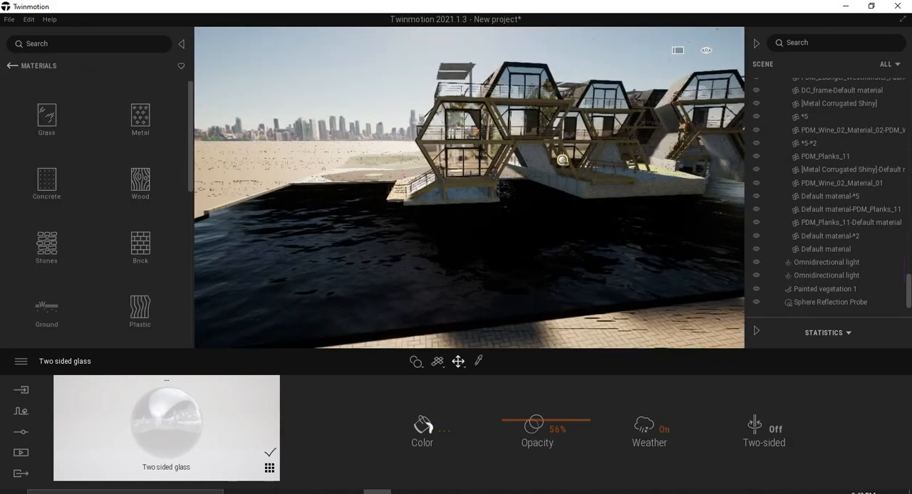
scroll(386, 214, "down", 5)
scroll(387, 213, "up", 5)
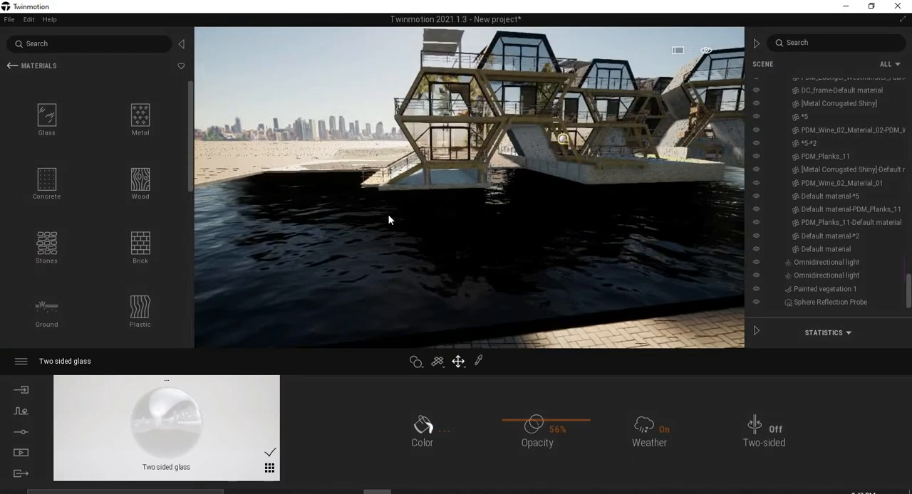
left_click(22, 362)
left_click(46, 319)
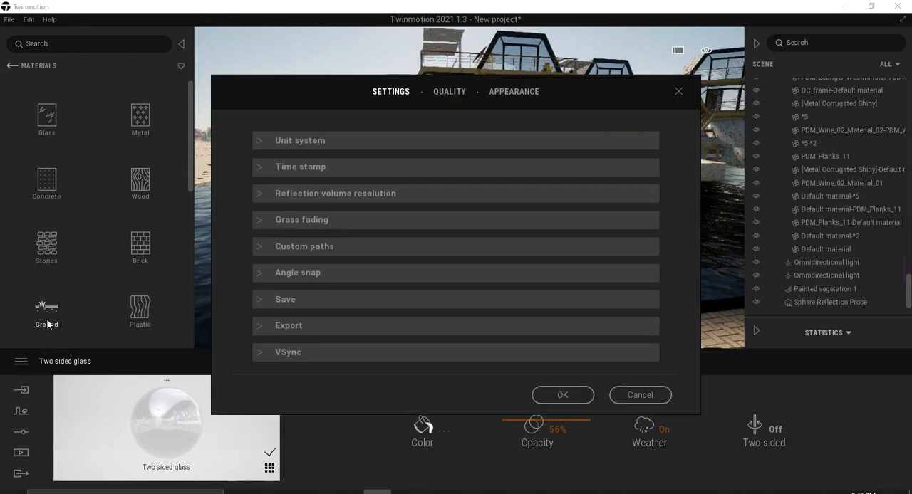
left_click(449, 91)
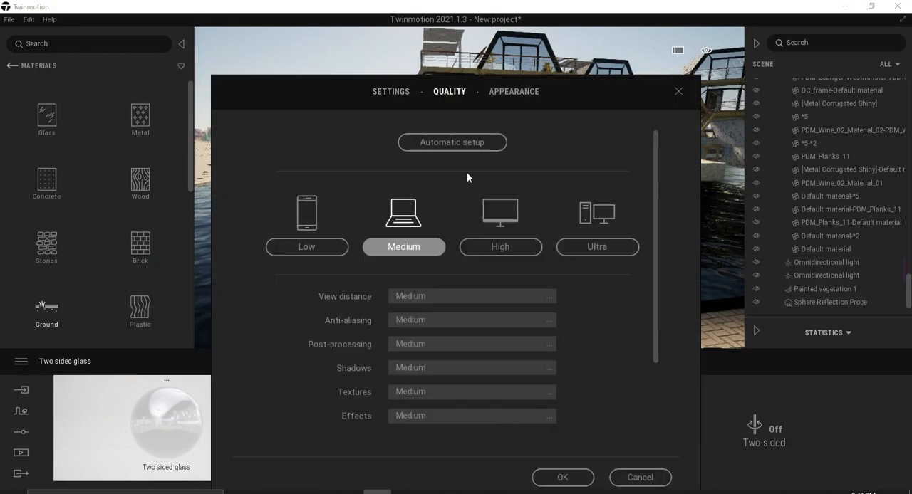
left_click(576, 475)
Change the time of day to a dark evening setting to show the first houseboat's interior lights.
mouse_move(706, 81)
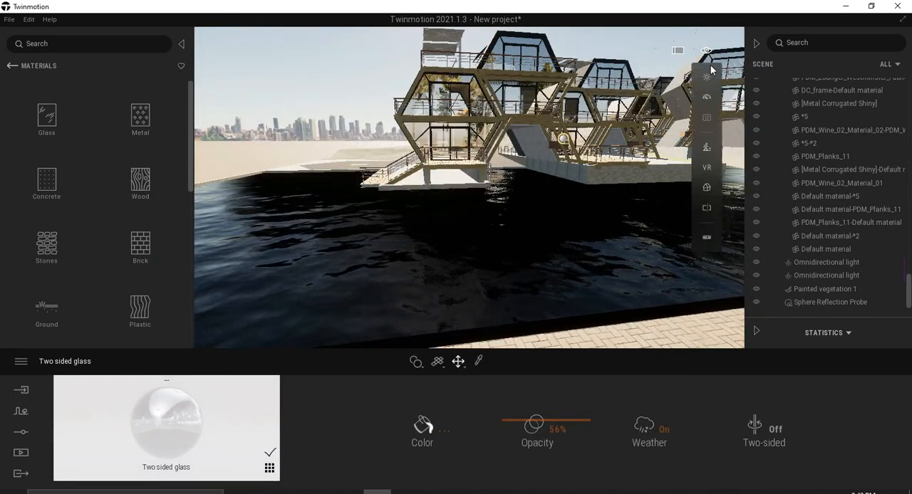
left_click_drag(647, 114, 651, 146)
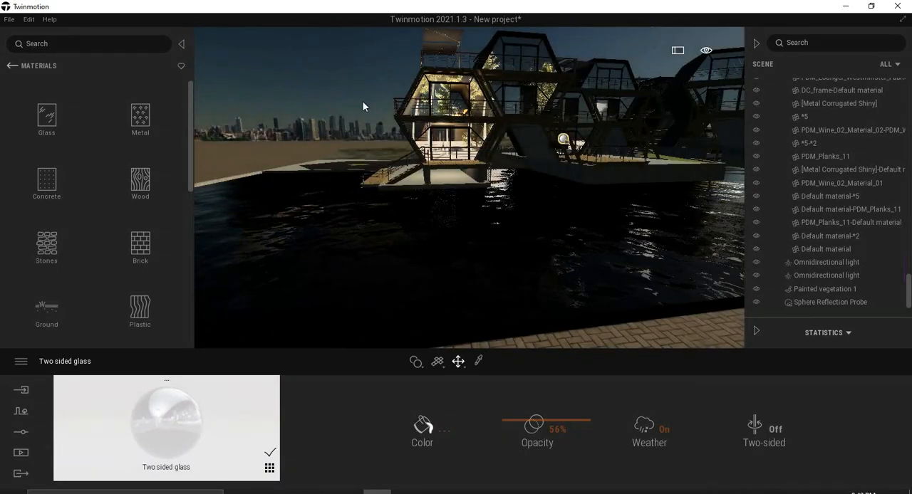
scroll(456, 170, "up", 6)
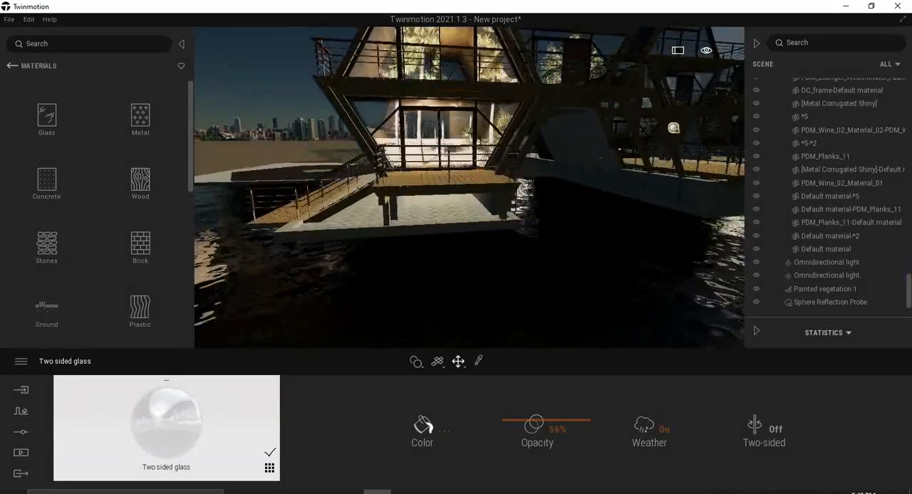
scroll(434, 116, "up", 3)
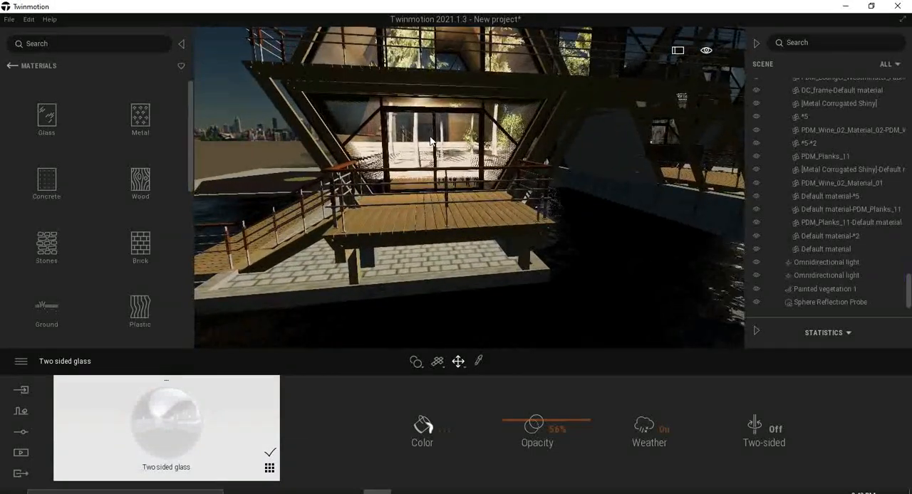
Update the Sphere Reflection Probe's capture for the evening lighting and toggle the probe off and on to compare reflections.
left_click(829, 303)
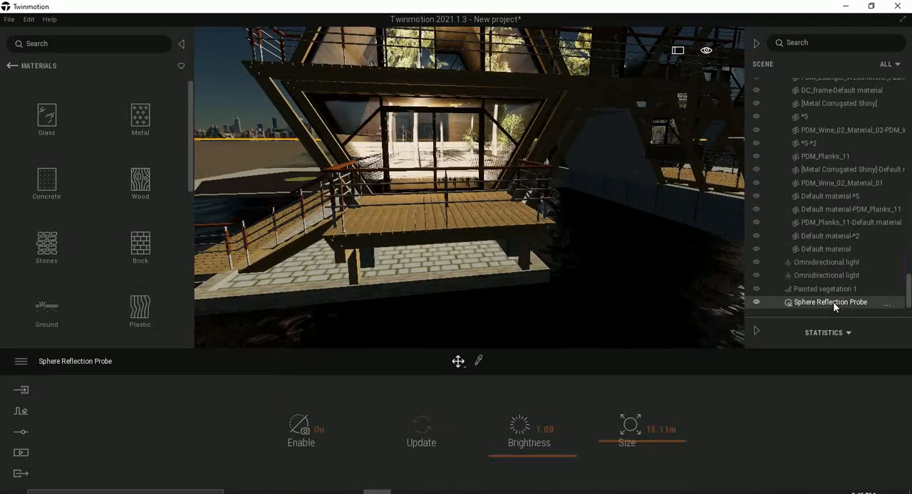
left_click(427, 432)
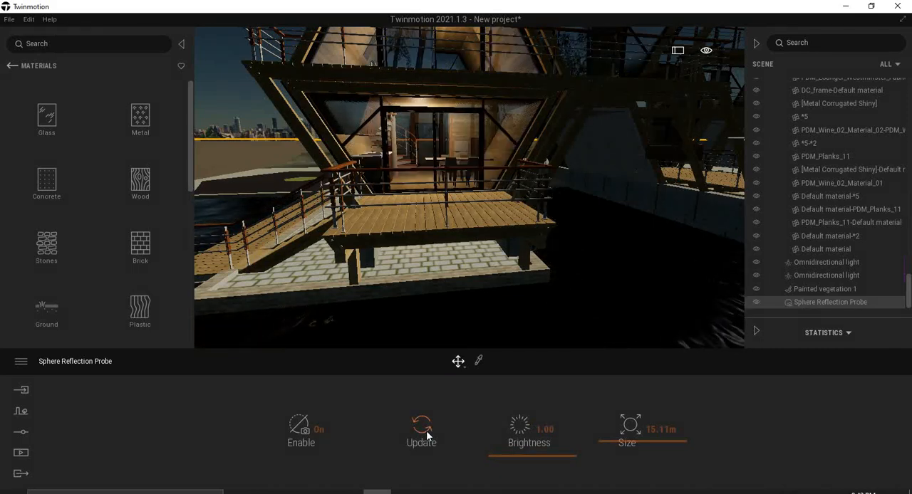
scroll(378, 208, "down", 3)
scroll(381, 208, "down", 3)
scroll(428, 177, "up", 4)
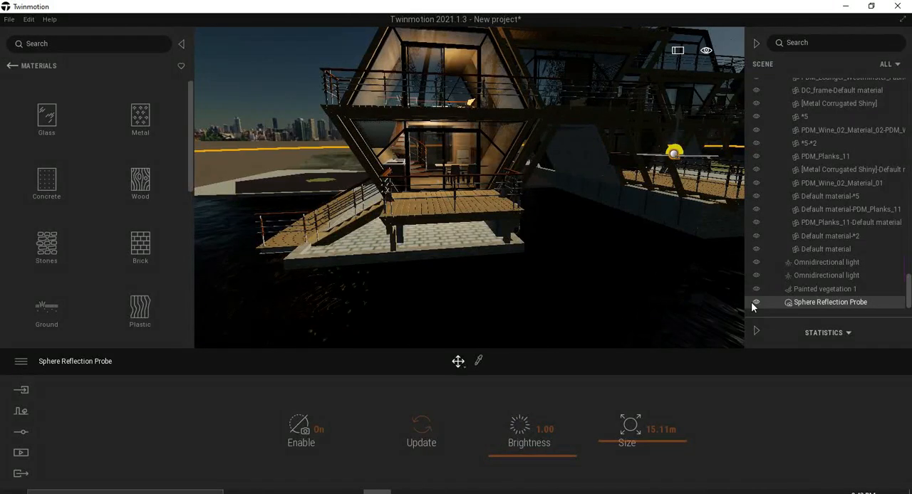
left_click(755, 303)
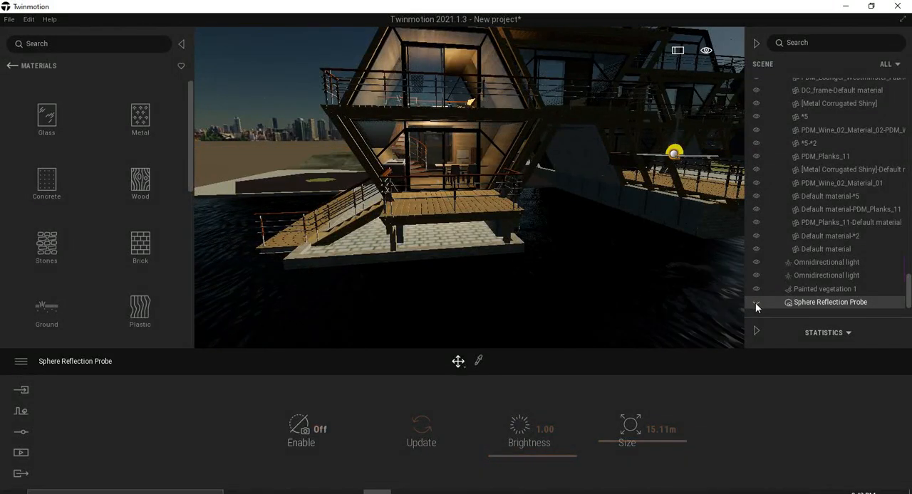
left_click(756, 303)
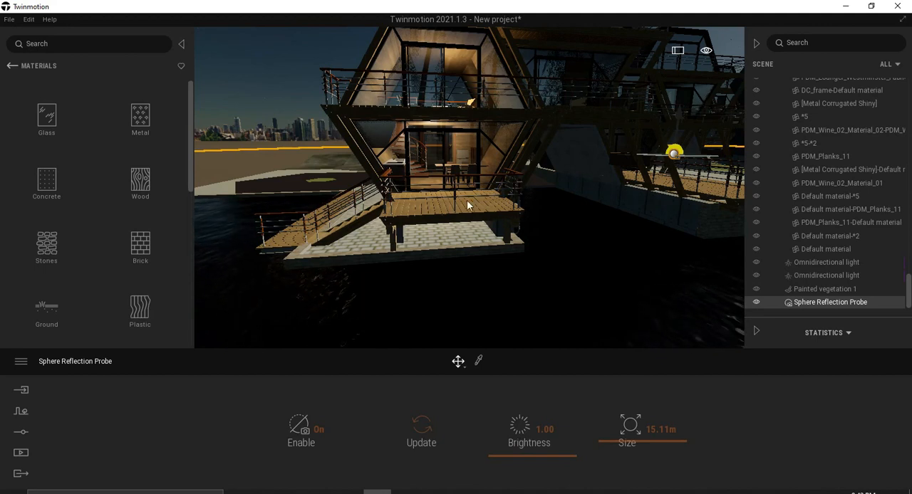
Lower the Sphere Reflection Probe's brightness to 0.31.
right_click_drag(446, 209, 410, 212)
scroll(446, 208, "down", 5)
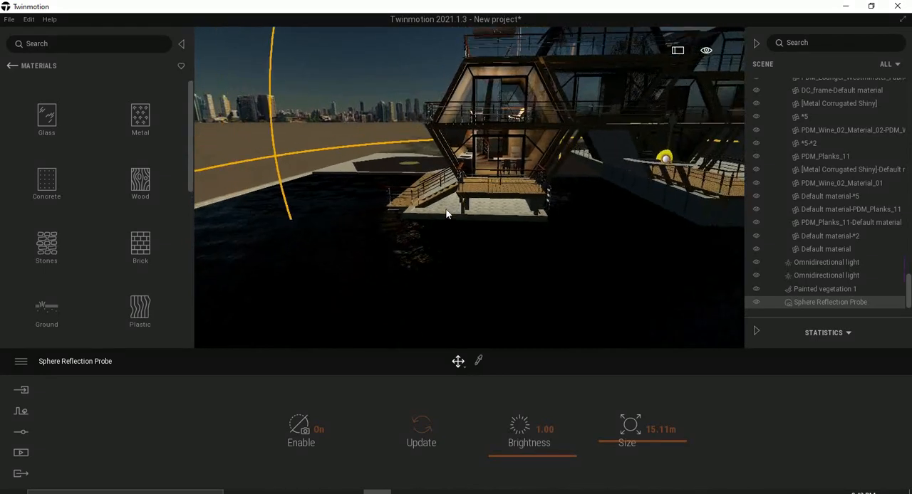
scroll(447, 209, "up", 5)
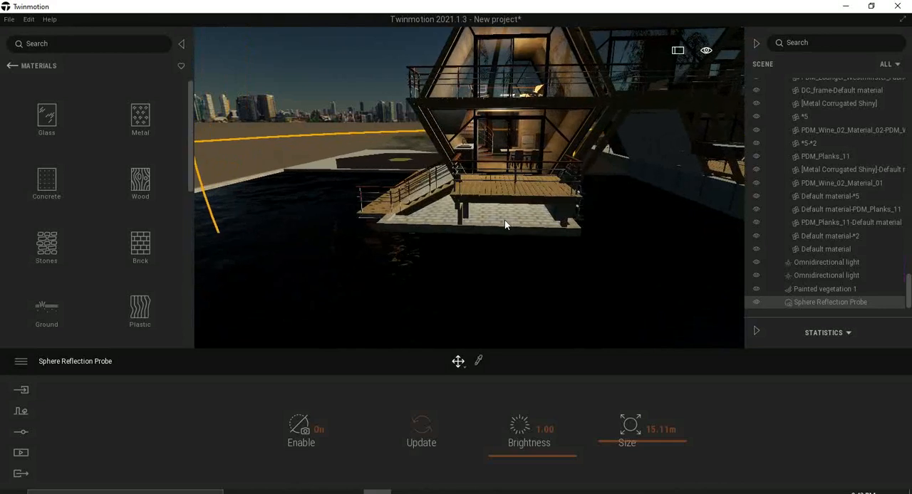
middle_click_drag(518, 215, 515, 232)
right_click_drag(519, 215, 522, 198)
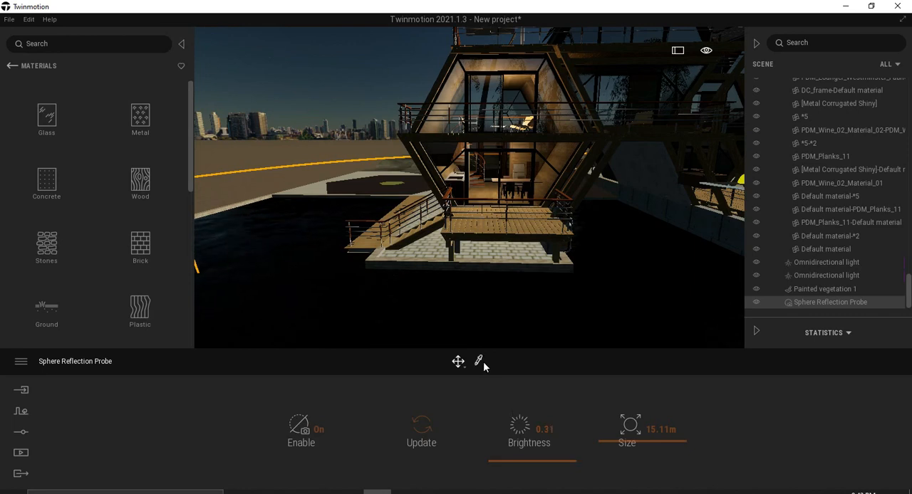
Pick the Two sided glass on the first houseboat's facade and set its opacity to 86%.
left_click(549, 99)
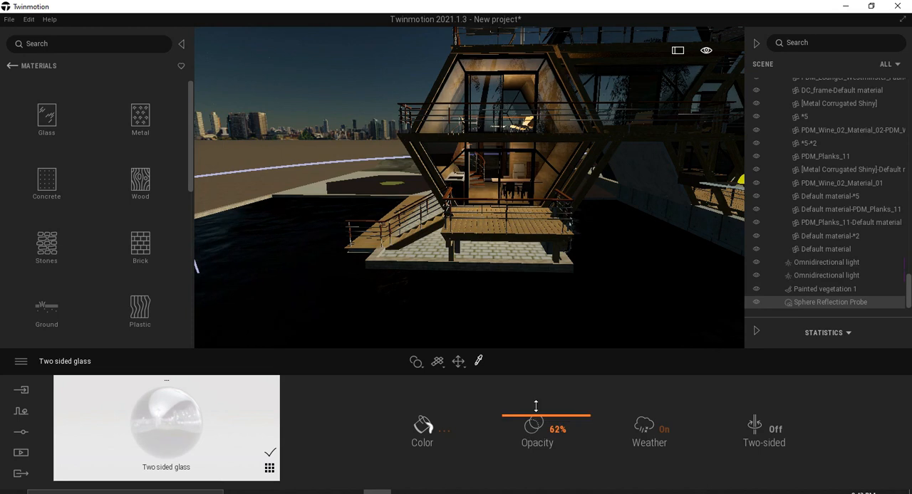
left_click_drag(535, 406, 539, 398)
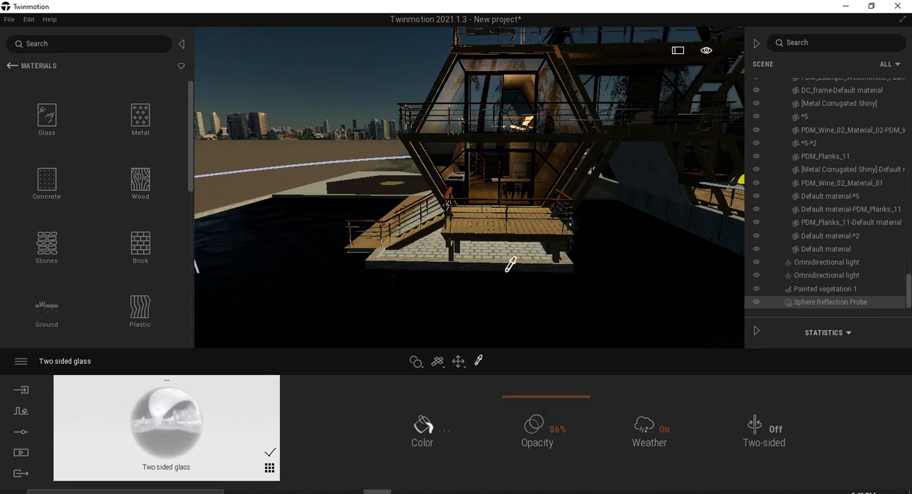
scroll(510, 265, "up", 3)
scroll(511, 264, "down", 2)
mouse_move(464, 290)
right_mouse_down()
mouse_move(509, 285)
mouse_move(450, 296)
right_mouse_up()
scroll(463, 307, "down", 3)
right_click_drag(510, 303, 476, 307)
middle_click_drag(393, 314, 399, 311)
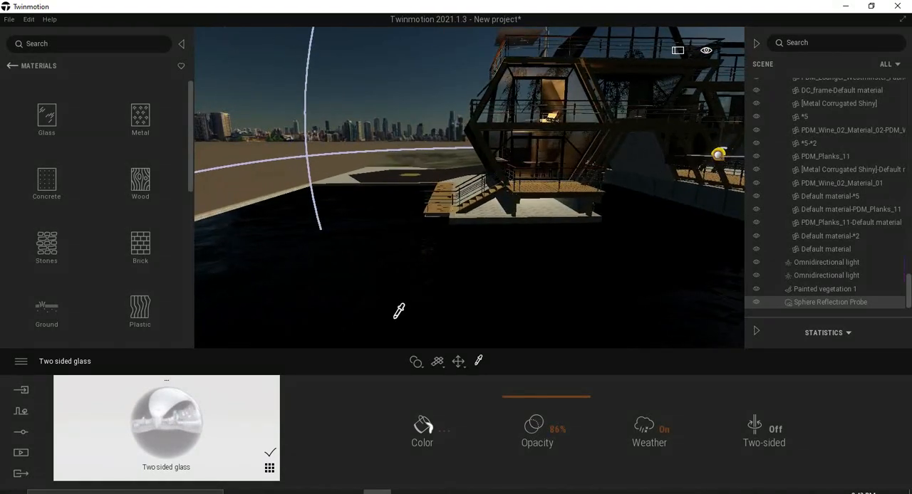
Deselect the reflection probe and examine the first houseboat's glass reflections and lit interior from several angles.
left_click(426, 83)
scroll(489, 244, "up", 3)
right_click_drag(489, 245, 531, 239)
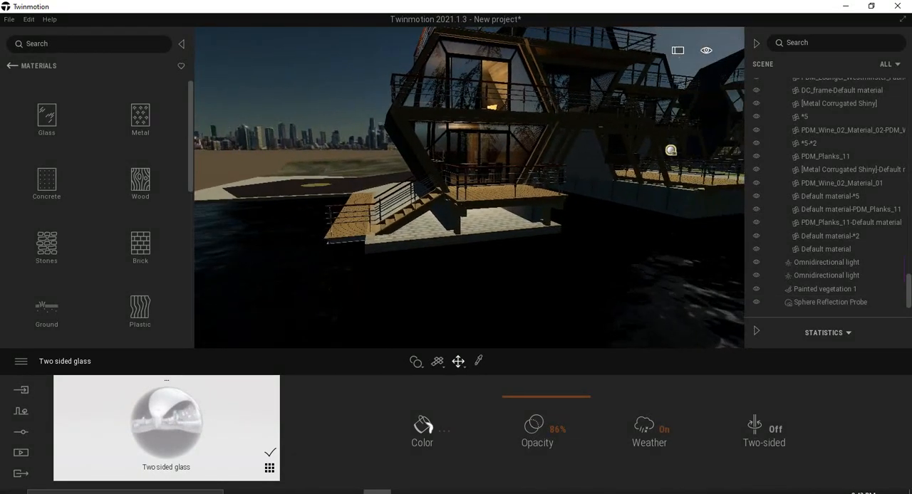
middle_click_drag(530, 239, 410, 268)
middle_click_drag(475, 248, 563, 244)
scroll(476, 248, "up", 3)
middle_click_drag(474, 248, 548, 250)
scroll(475, 249, "down", 3)
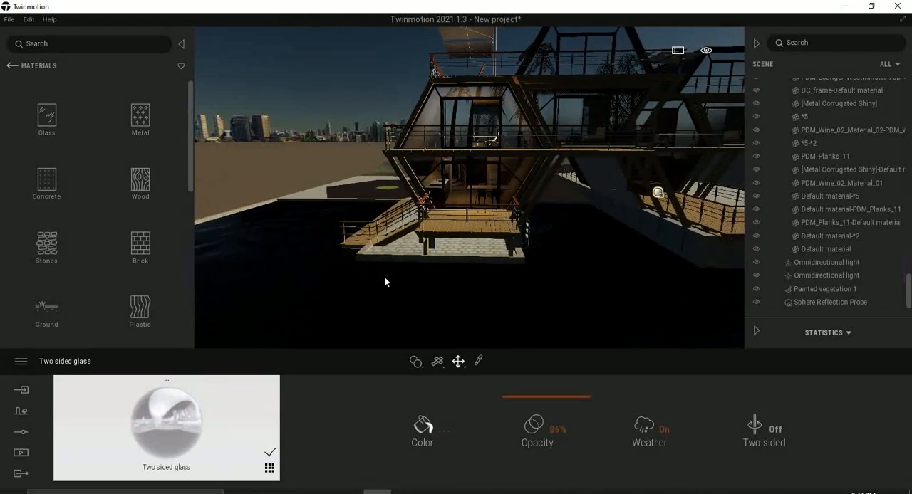
Set the render quality preset to Medium and apply it.
left_click(22, 362)
left_click(45, 323)
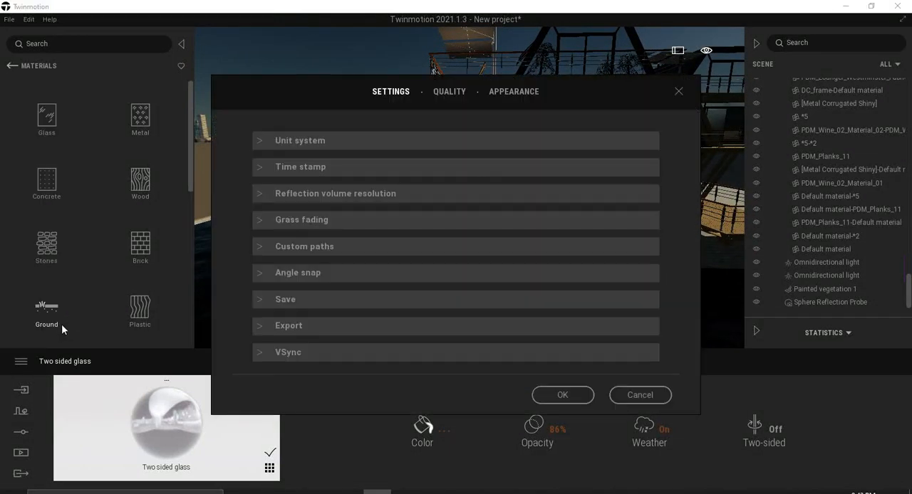
left_click(450, 93)
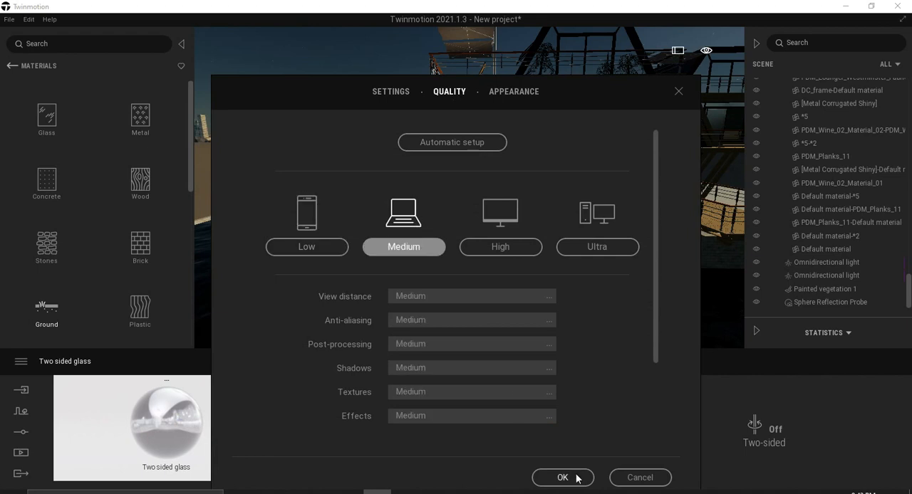
left_click(562, 477)
Select the lower-listed Omnidirectional light inside the first houseboat, set its intensity to 200 lm, and deselect it.
middle_click_drag(503, 289, 536, 246)
scroll(503, 293, "up", 2)
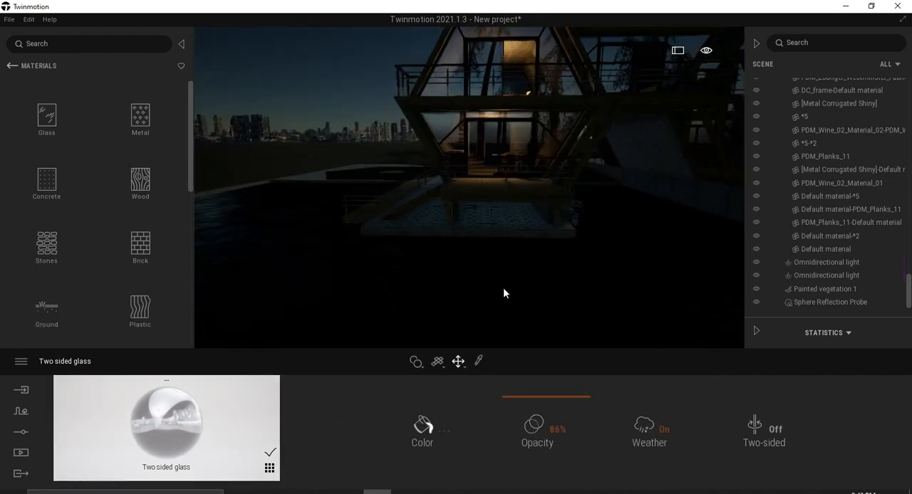
right_click_drag(503, 293, 529, 282)
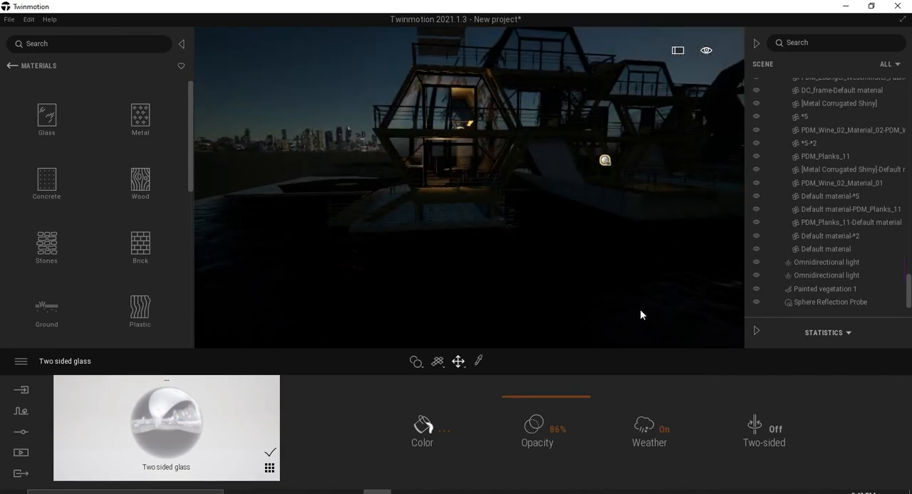
left_click(826, 277)
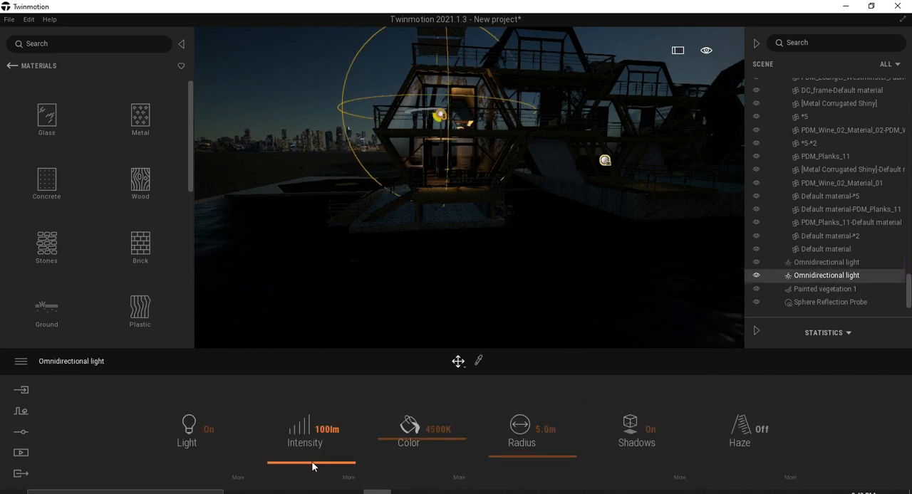
left_click_drag(314, 462, 312, 461)
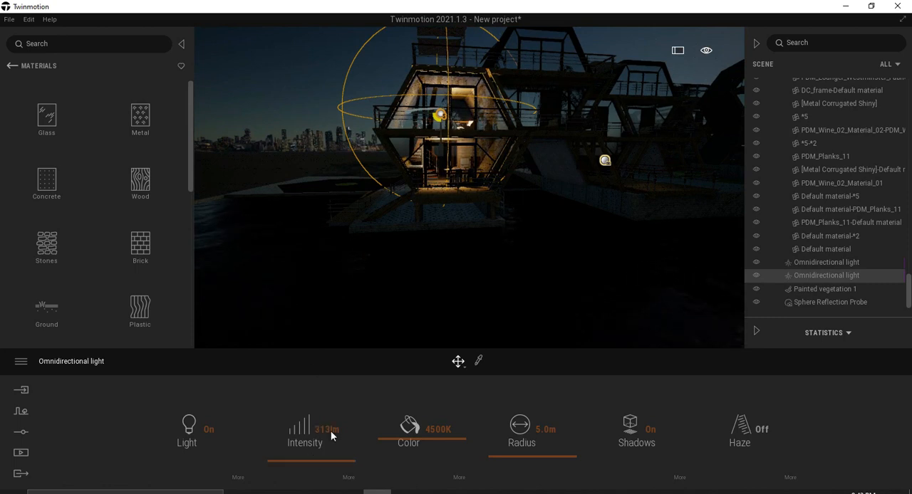
left_click(328, 430)
type("200")
key("Return")
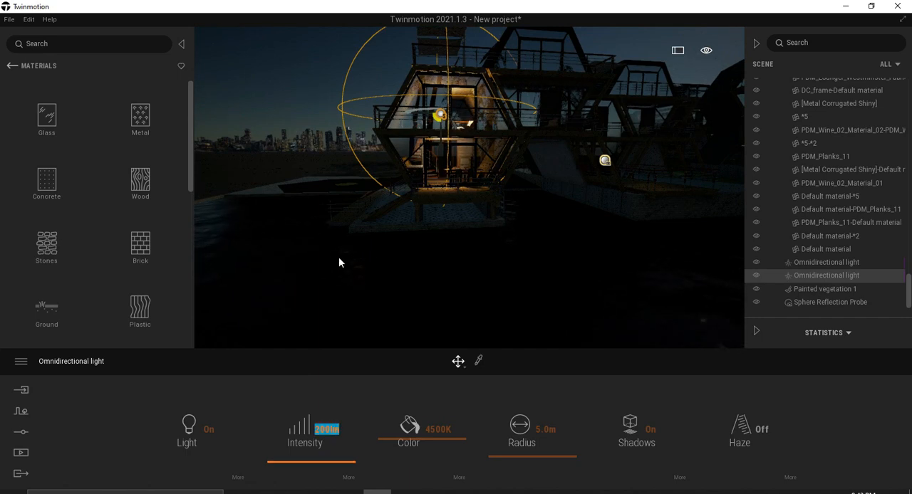
left_click(326, 157)
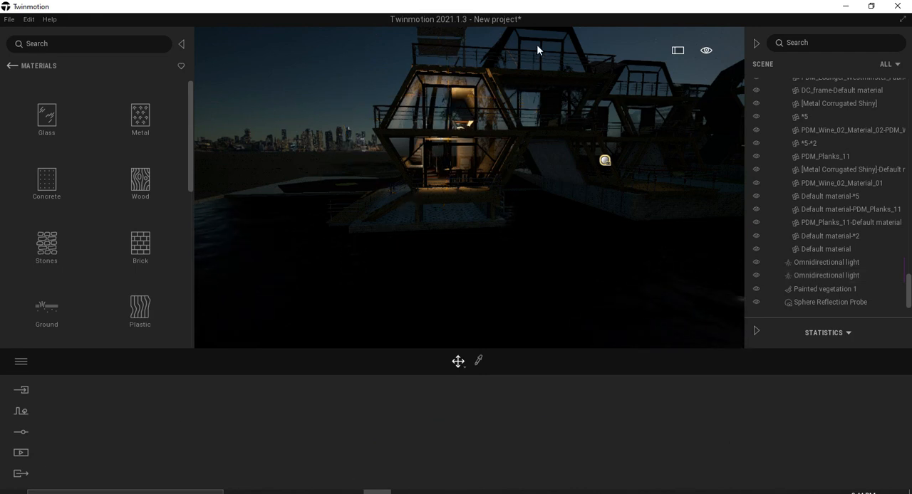
Set the render quality preset to Low in the preferences and apply it.
left_click(20, 363)
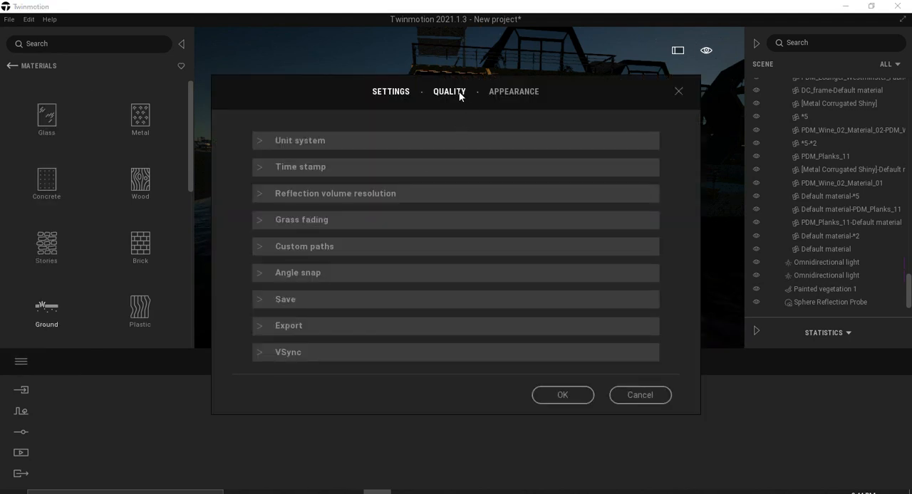
left_click(456, 94)
left_click(324, 248)
left_click(565, 471)
Examine the row of houseboats, their decks and the surrounding water from several angles.
middle_click_drag(428, 187, 403, 204)
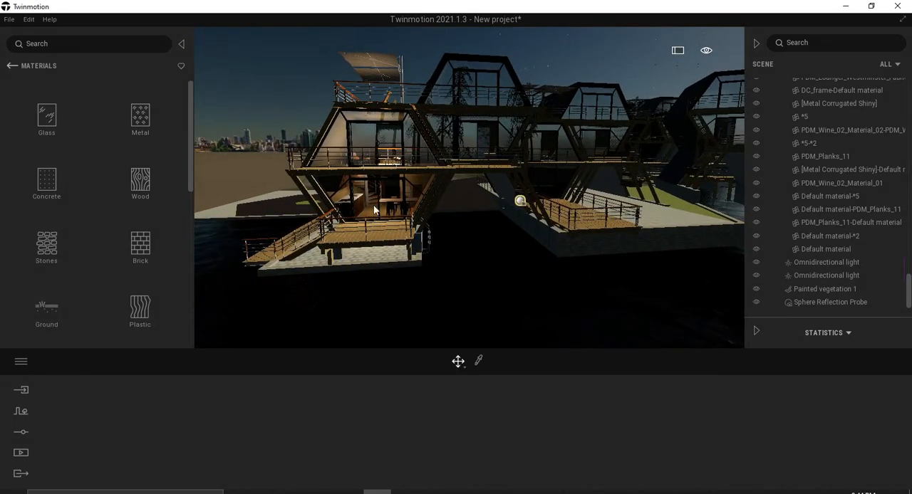
middle_click_drag(606, 239, 510, 259)
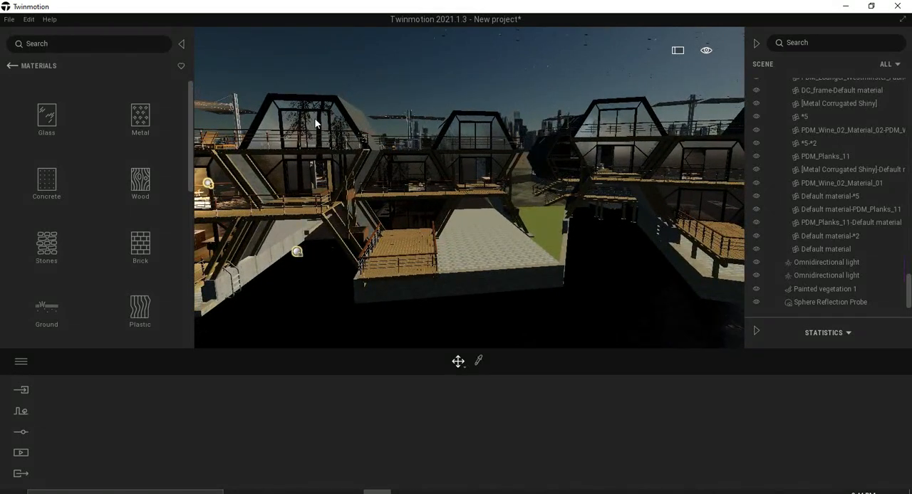
right_click_drag(571, 206, 513, 232)
middle_click_drag(528, 217, 517, 225)
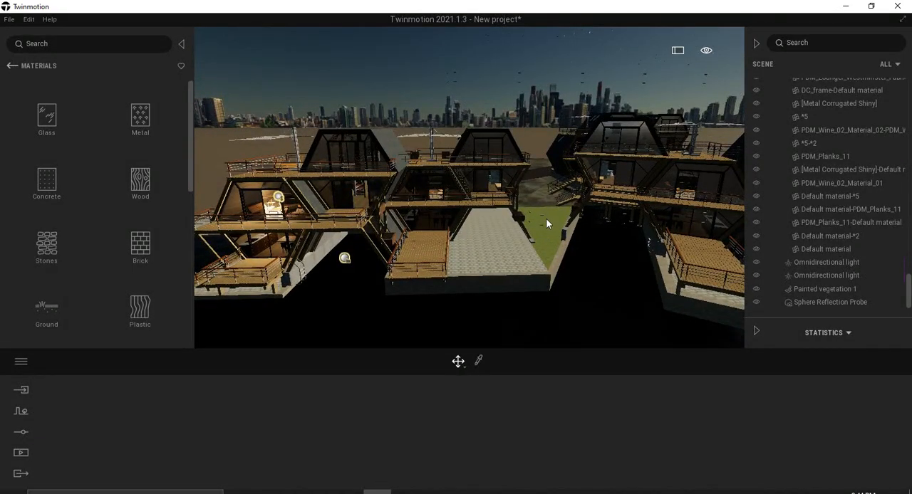
middle_click_drag(553, 218, 389, 248)
scroll(389, 249, "up", 2)
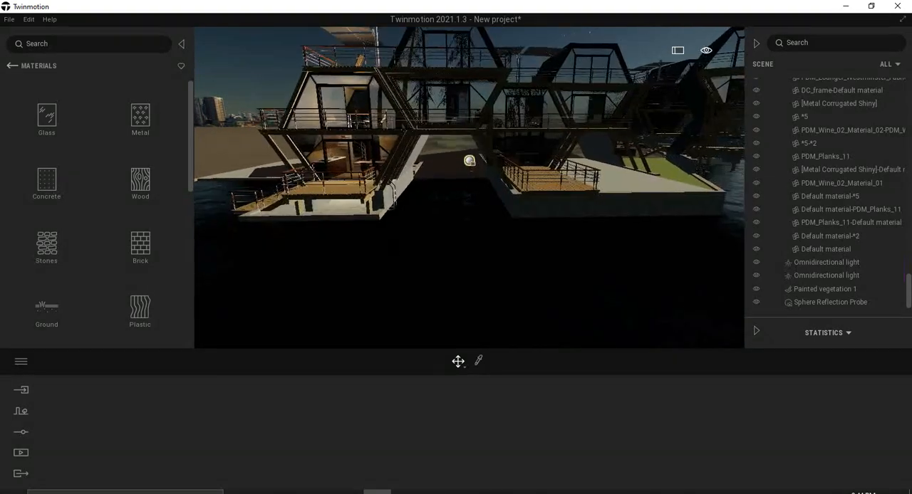
right_click_drag(388, 260, 465, 258)
scroll(512, 186, "up", 2)
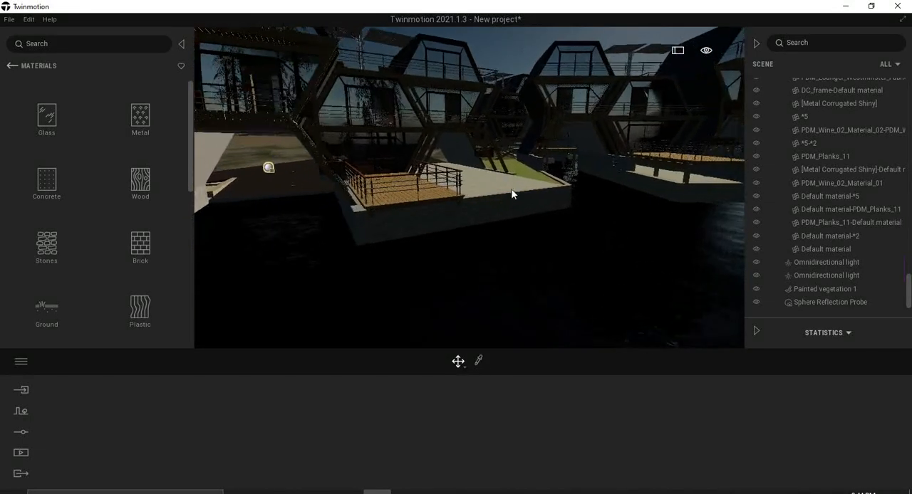
Inspect the second houseboat's wood deck, railing and stone paving up close.
scroll(497, 180, "up", 1)
scroll(511, 223, "up", 1)
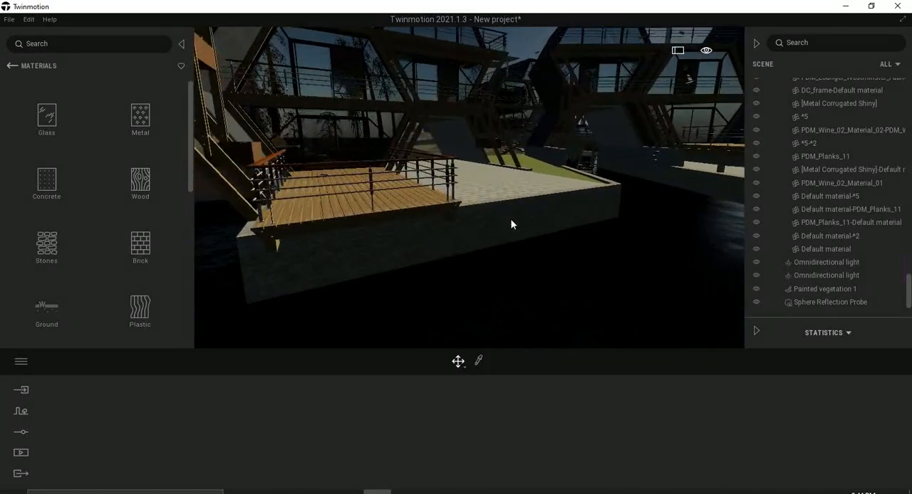
scroll(510, 224, "down", 3)
scroll(511, 224, "up", 1)
scroll(510, 228, "up", 2)
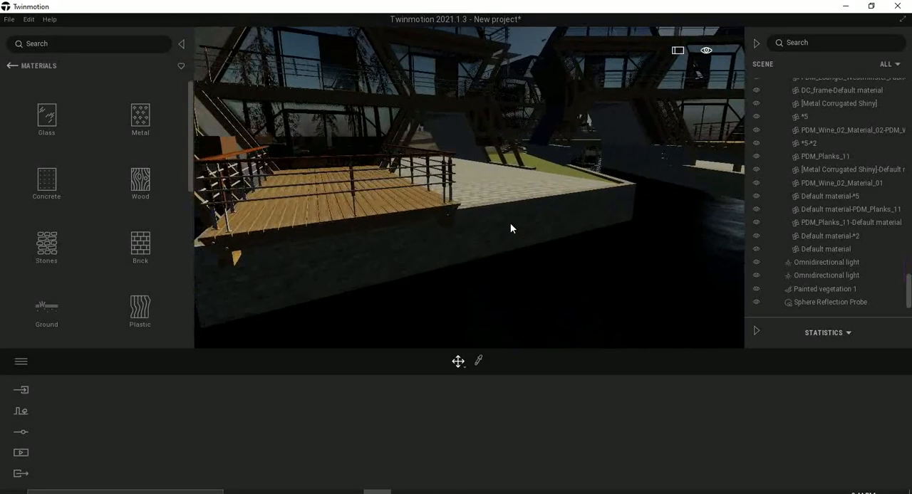
scroll(511, 228, "up", 1)
scroll(525, 234, "up", 1)
scroll(500, 250, "up", 1)
scroll(500, 249, "up", 4)
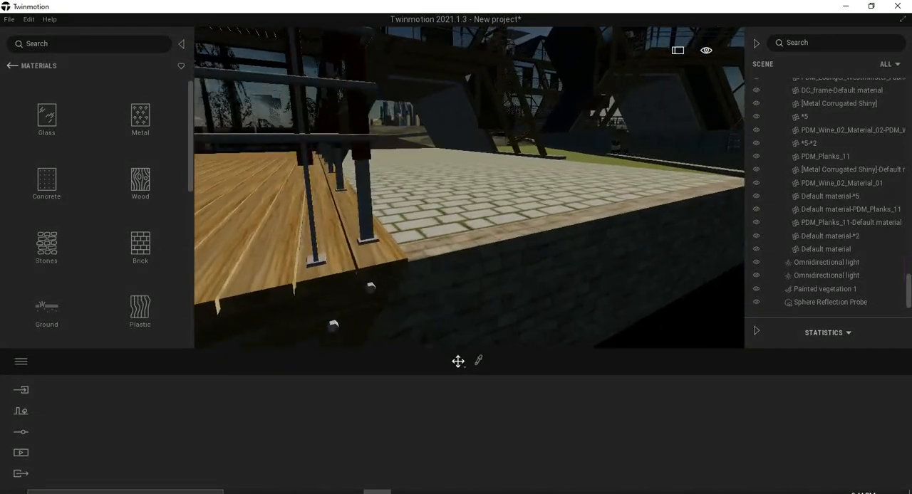
scroll(499, 232, "down", 8)
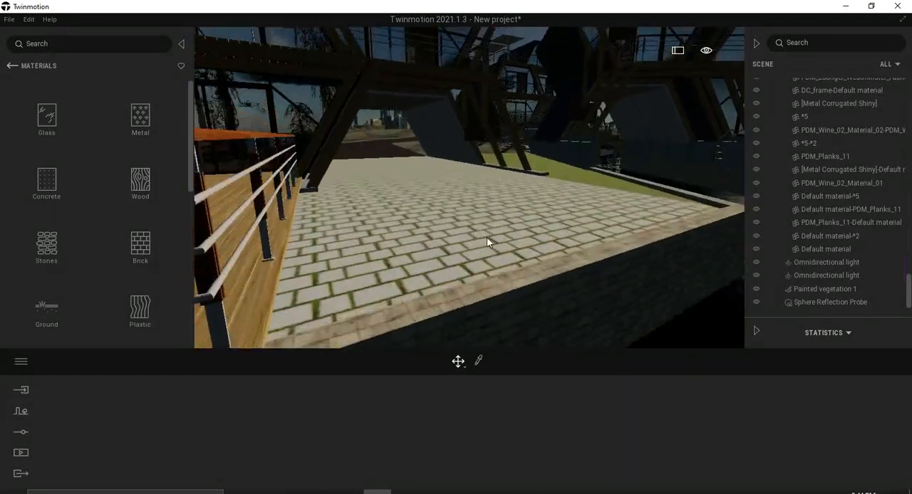
Examine the first two houseboats and the water between them from the front.
scroll(466, 212, "down", 3)
right_click_drag(487, 227, 399, 226)
scroll(491, 228, "down", 3)
scroll(491, 228, "up", 3)
right_click_drag(491, 229, 545, 229)
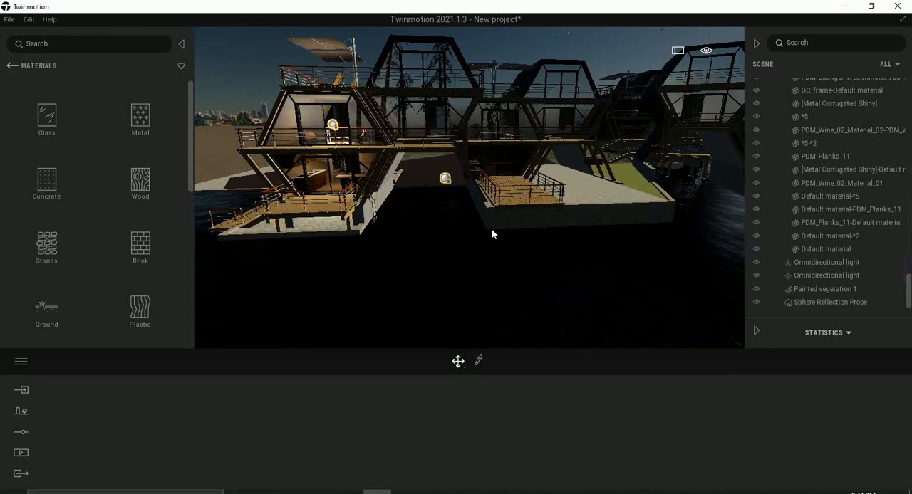
scroll(491, 228, "up", 3)
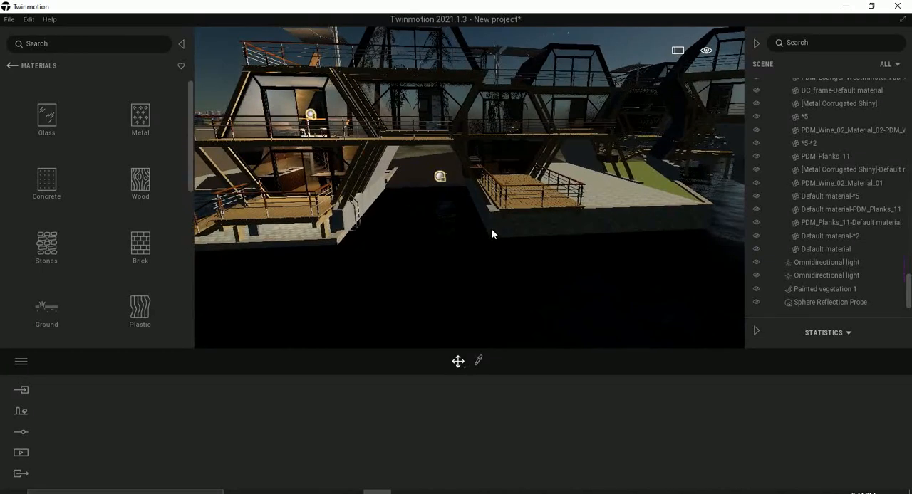
scroll(499, 238, "down", 3)
right_click_drag(506, 248, 471, 232)
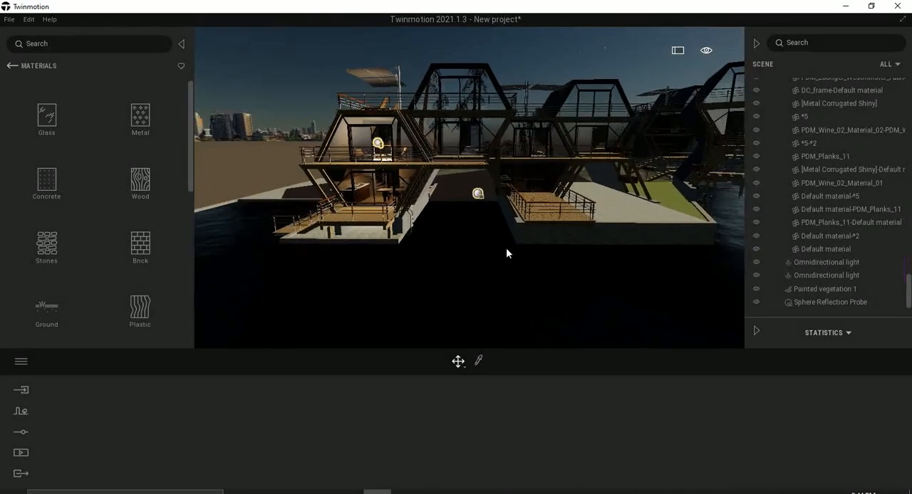
scroll(517, 233, "up", 2)
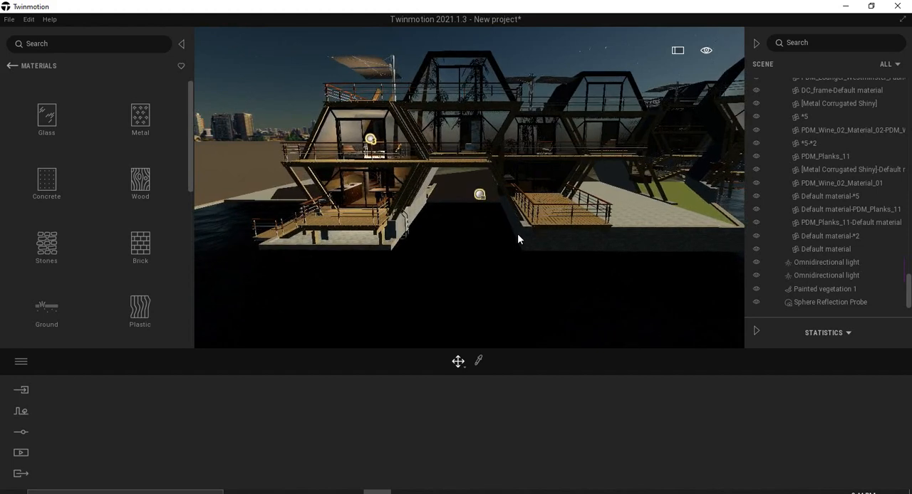